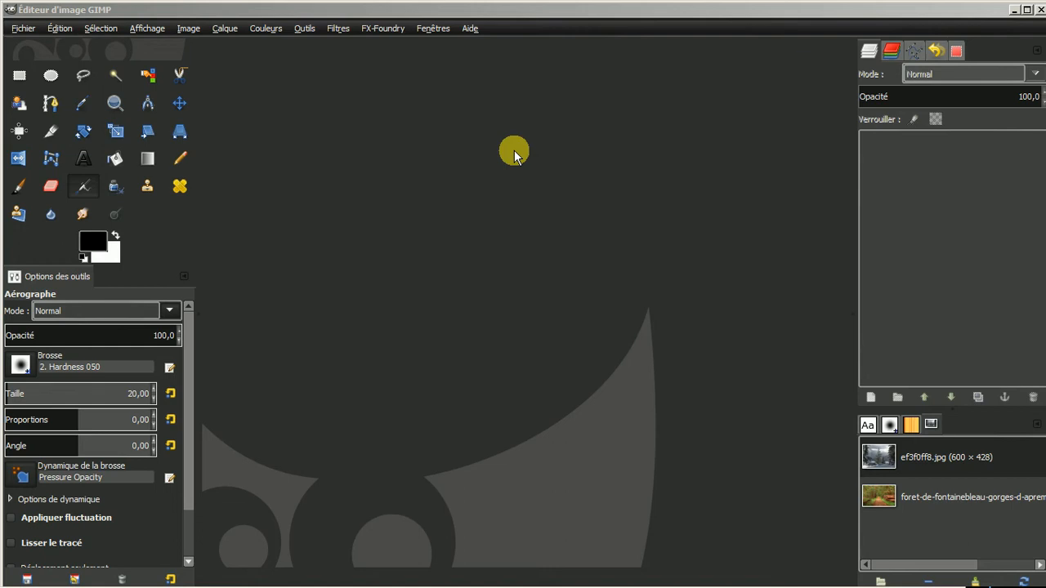
Step: Open the colour photo foret-de-fontainebleau-gorges-d-apremont-93 and duplicate its layer
double_click(916, 495)
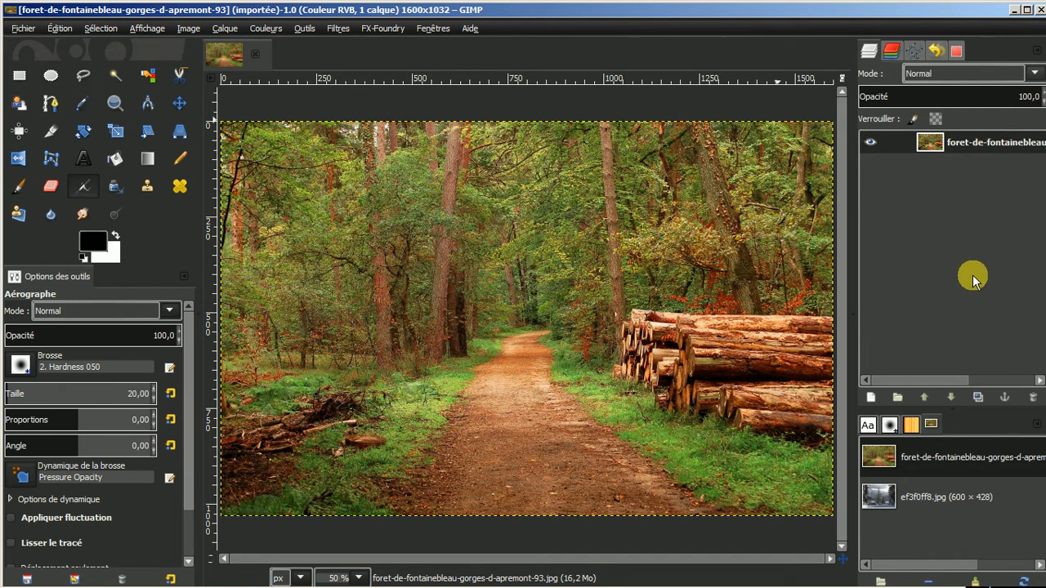
left_click(978, 396)
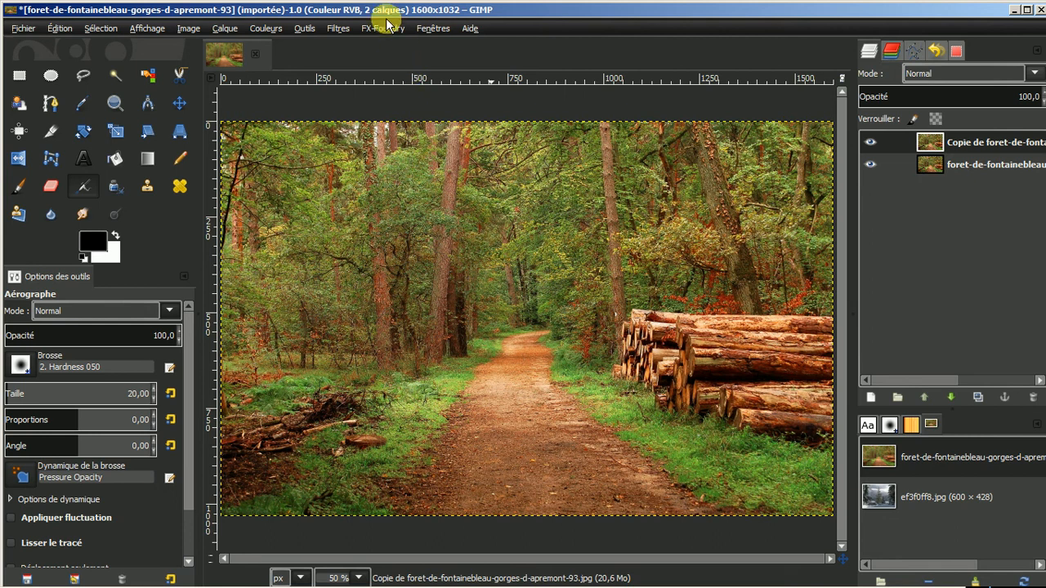
Step: Decompose the duplicated layer into its channels with the RVB colour model, extracted as layers
left_click(269, 29)
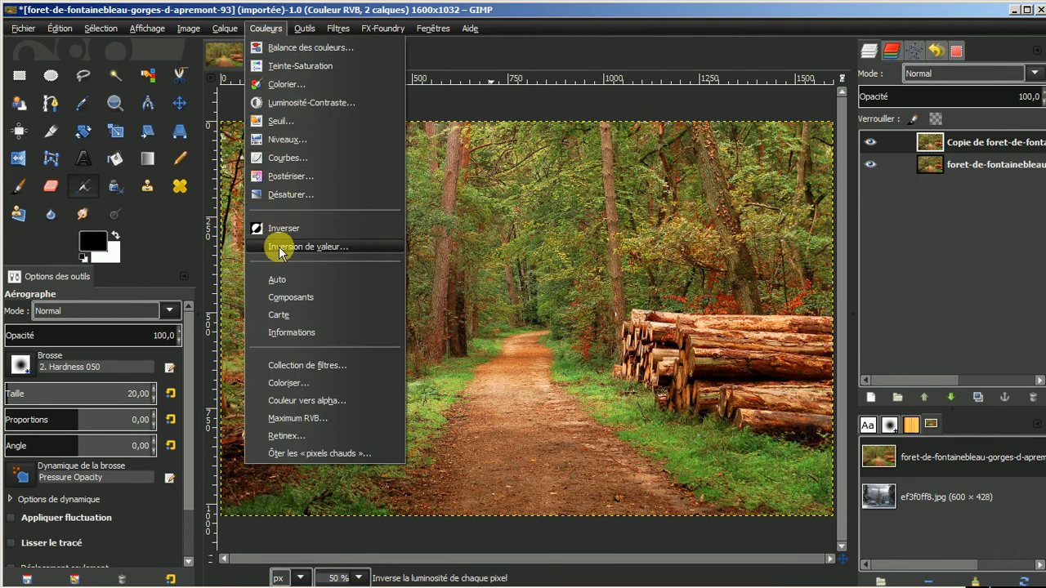
mouse_move(288, 297)
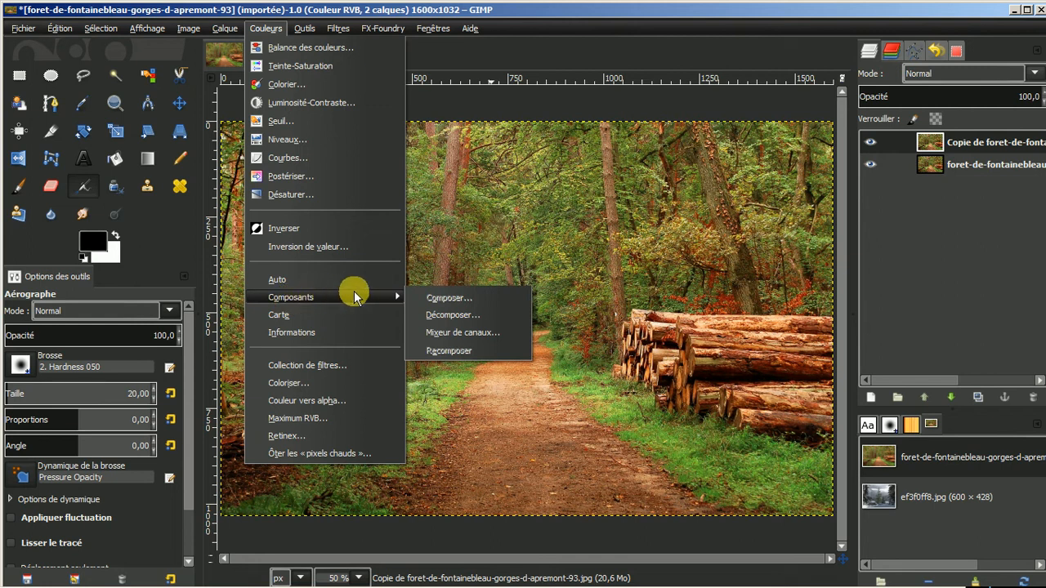
left_click(442, 315)
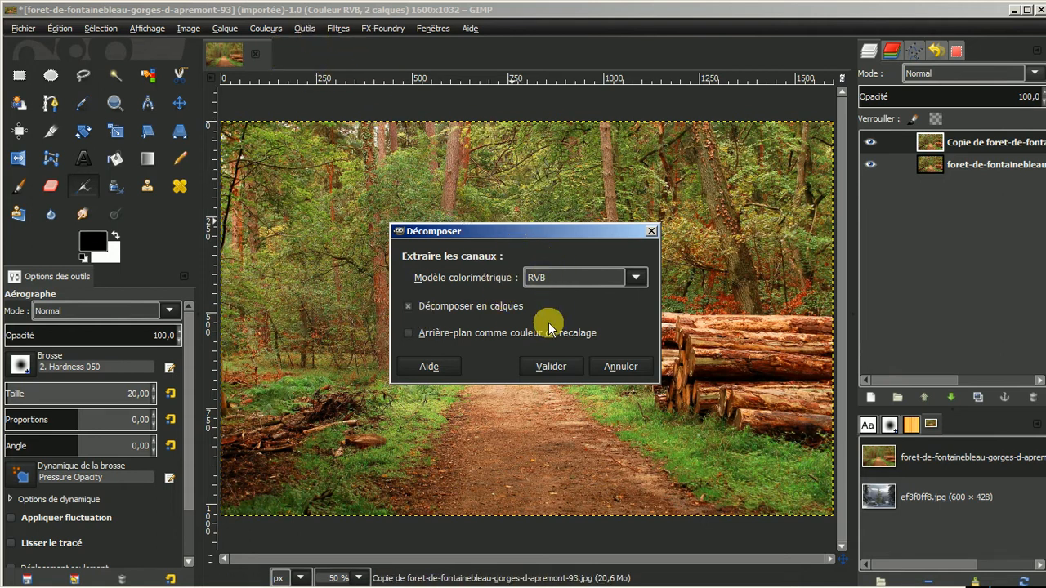
left_click(539, 366)
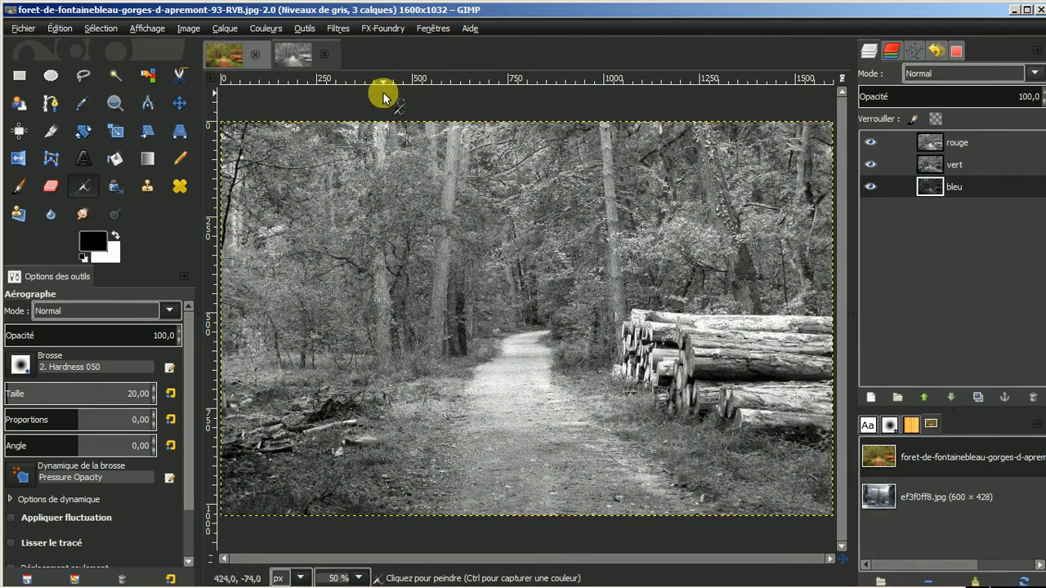
Step: Compare the decomposed channels with each other and the colour photo, and hide rouge and bleu so only vert shows
left_click(226, 54)
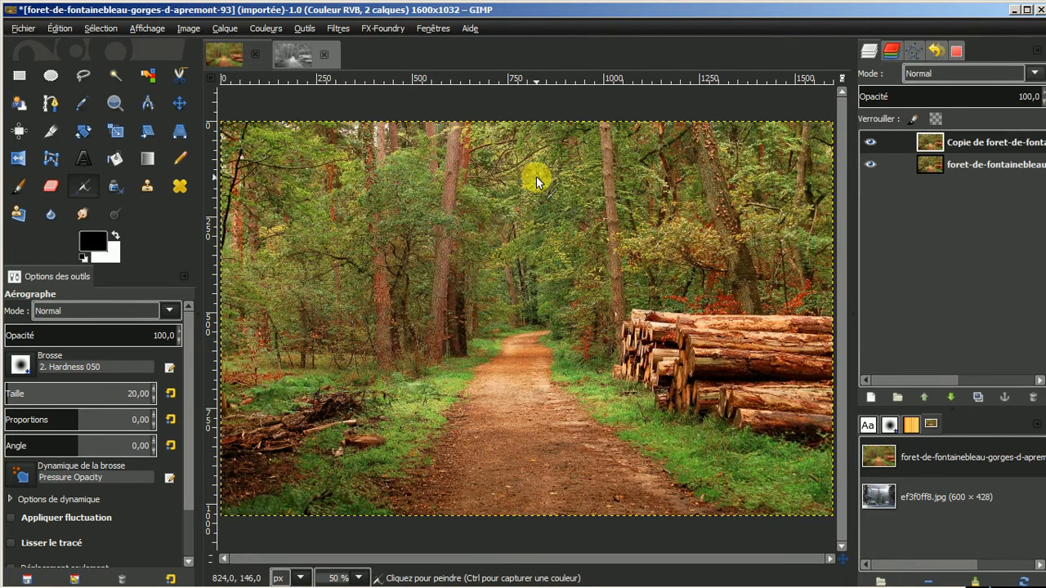
left_click(297, 60)
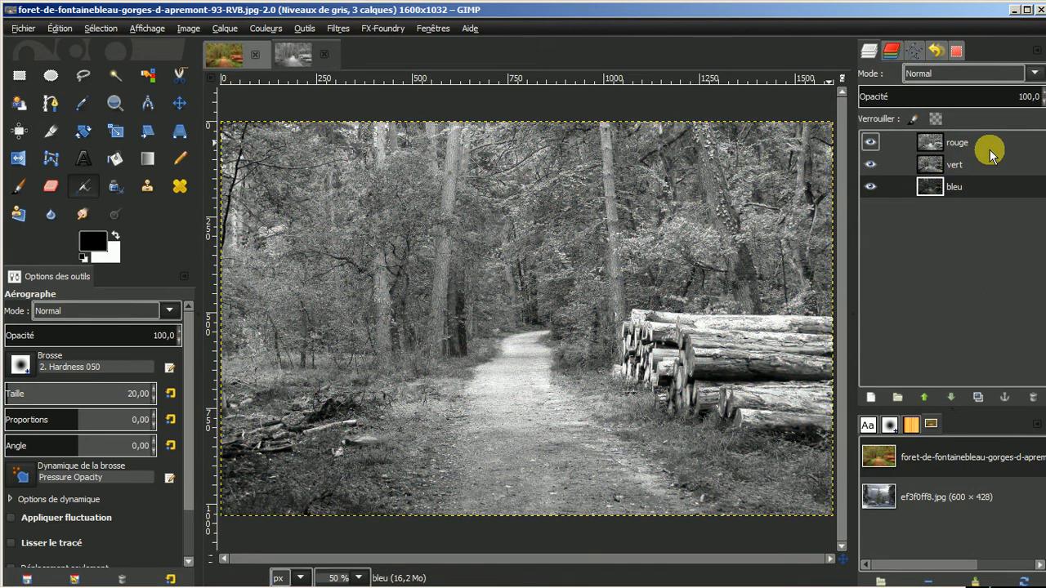
left_click(956, 164)
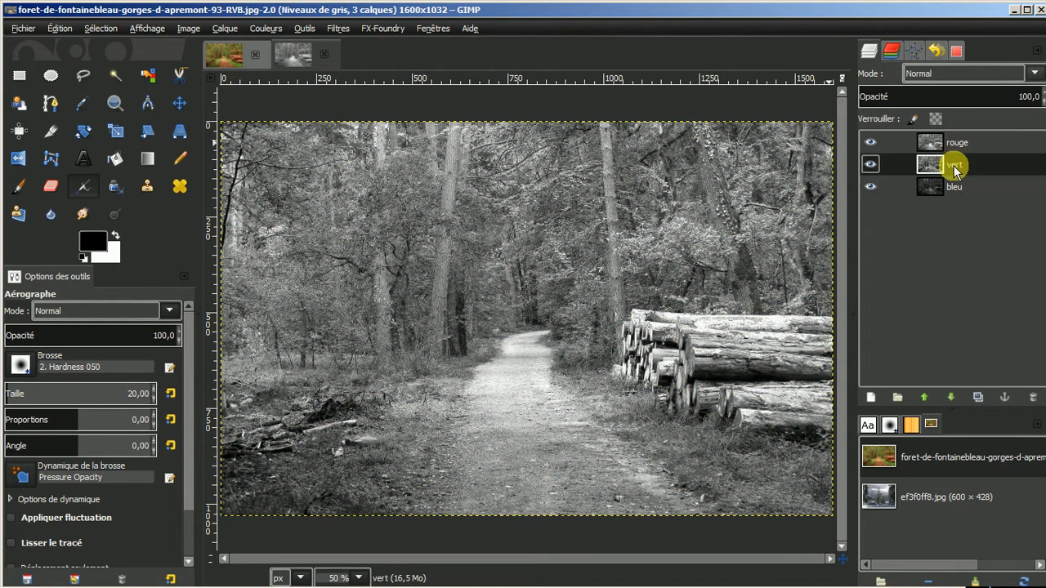
left_click(870, 145)
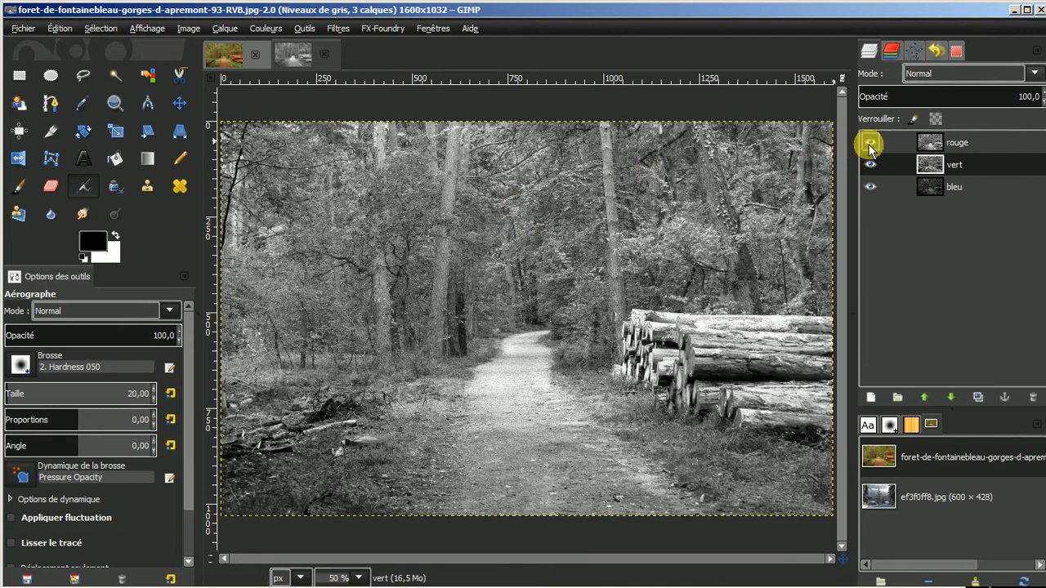
left_click(870, 144)
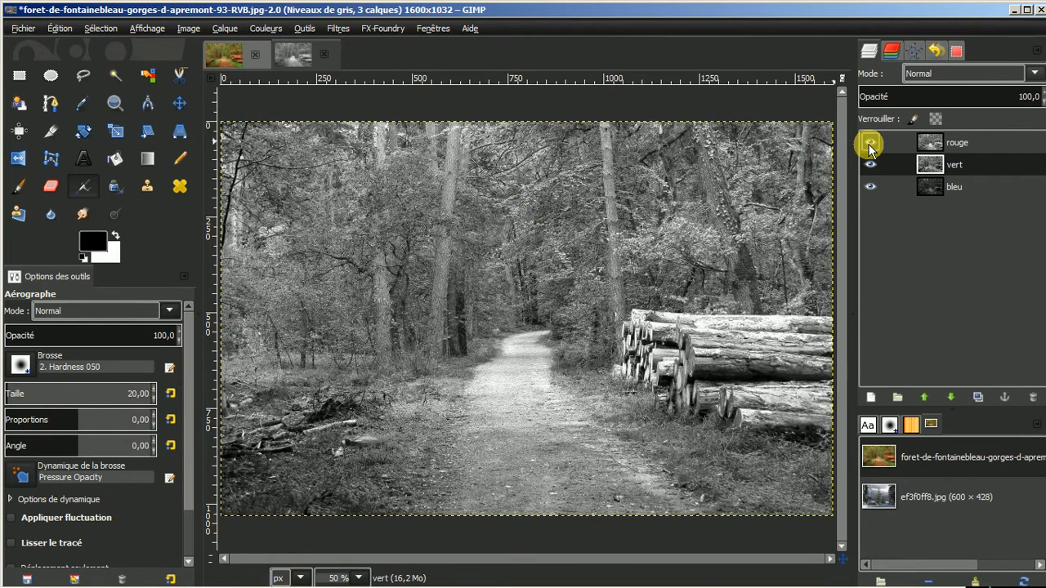
left_click(957, 142)
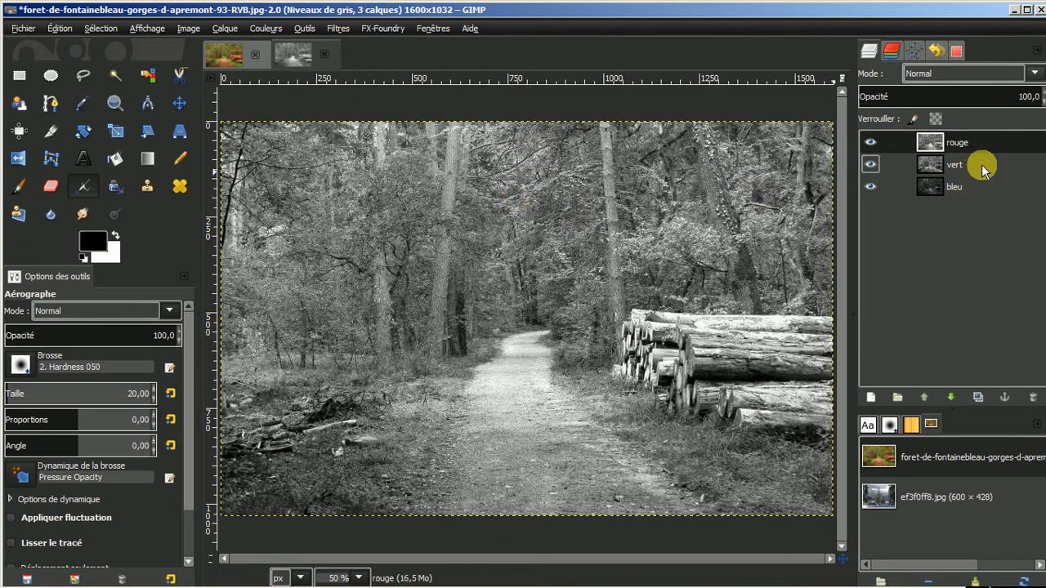
left_click(870, 143)
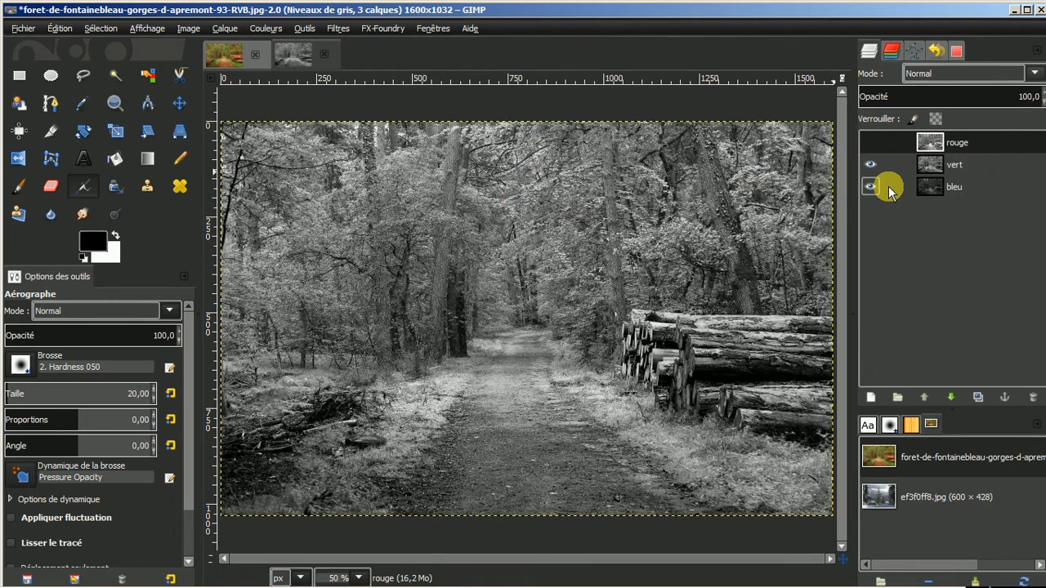
left_click(954, 167)
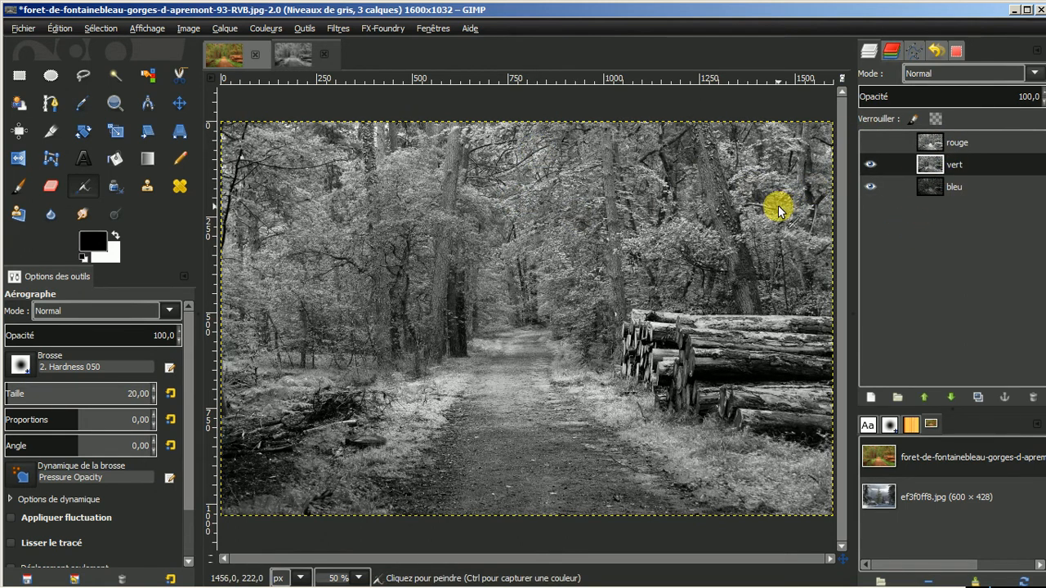
left_click(870, 165)
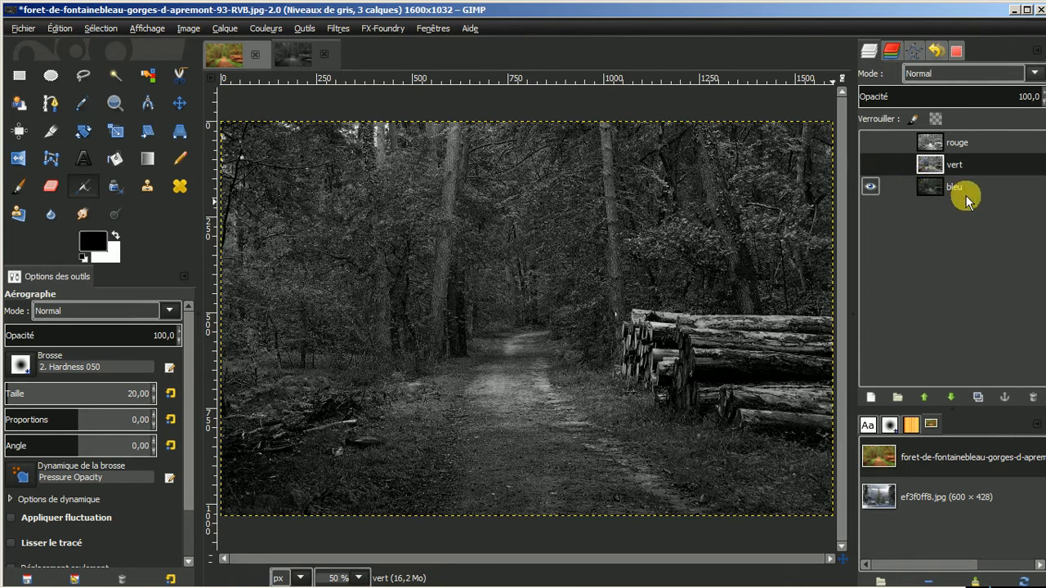
left_click(870, 165)
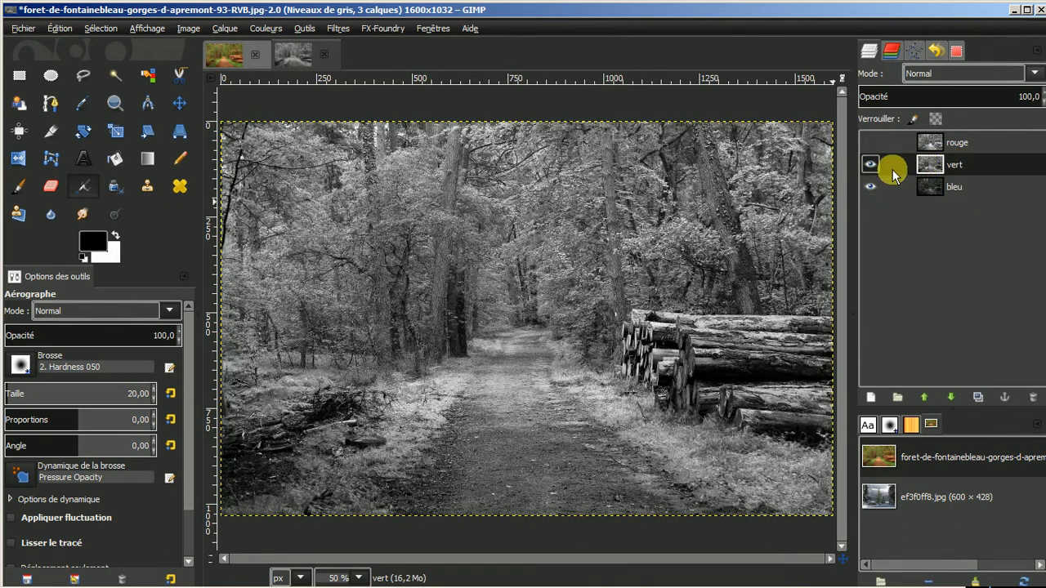
left_click(870, 186)
Step: In the colour photo, hide the copied layer and apply the automatic white balance to the original layer
left_click(227, 49)
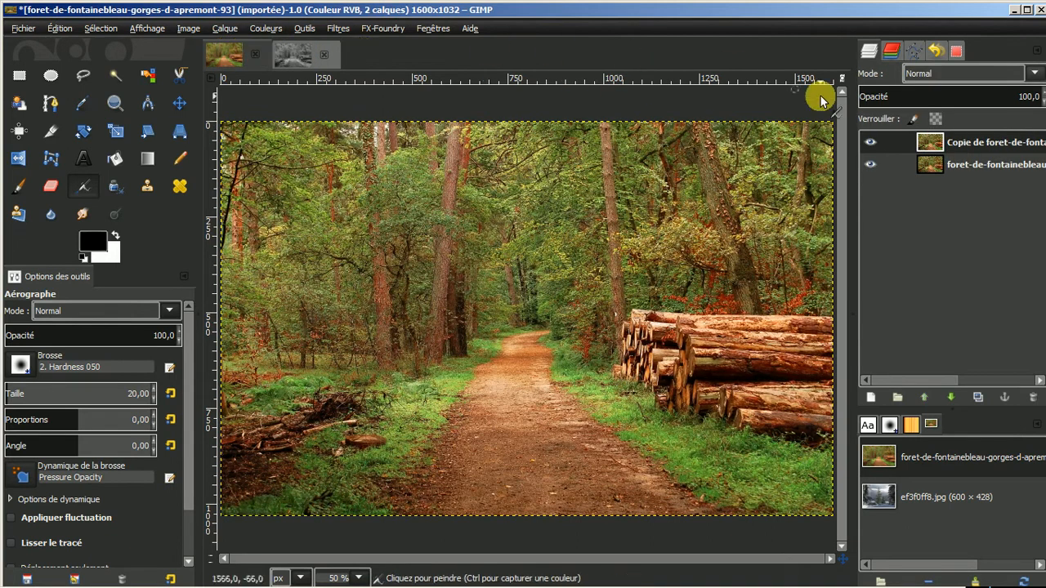
left_click(870, 142)
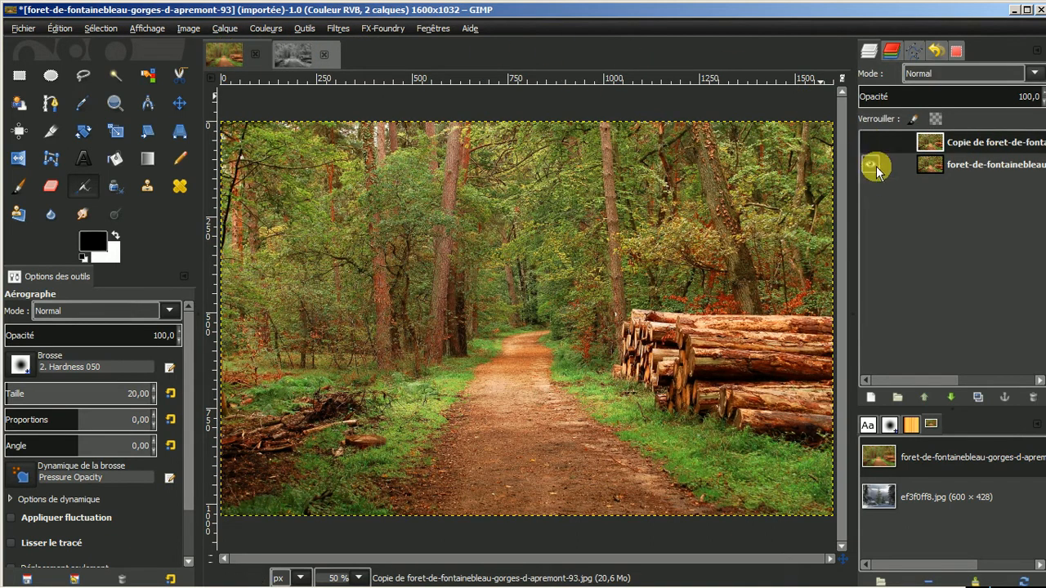
left_click(957, 163)
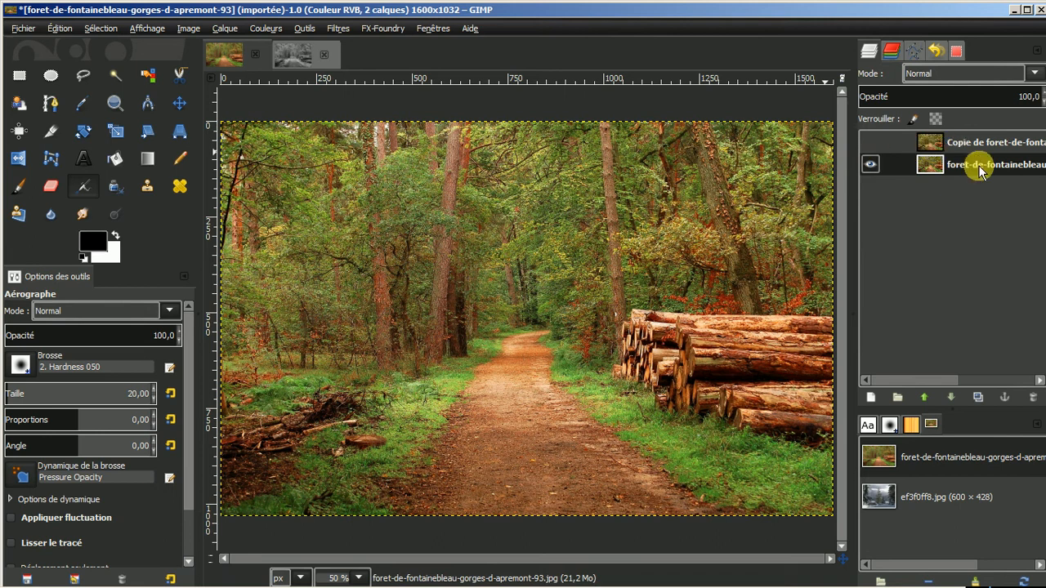
left_click(267, 29)
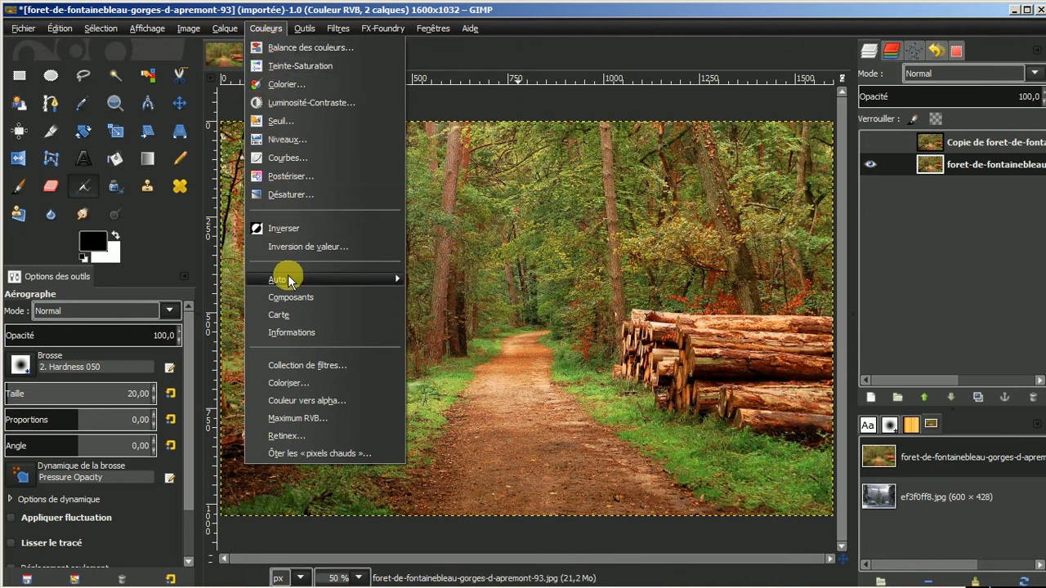
mouse_move(288, 278)
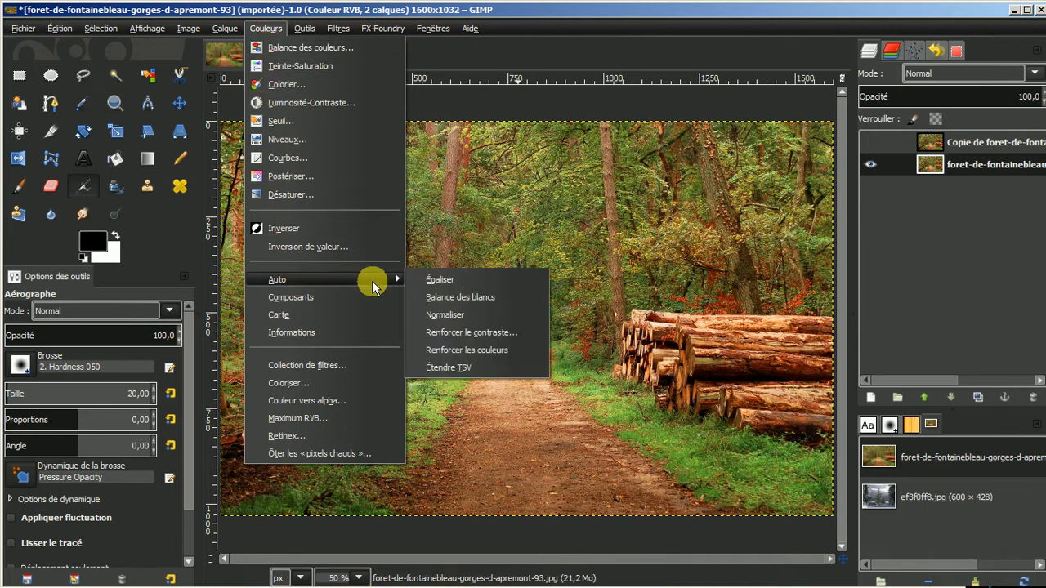
left_click(465, 307)
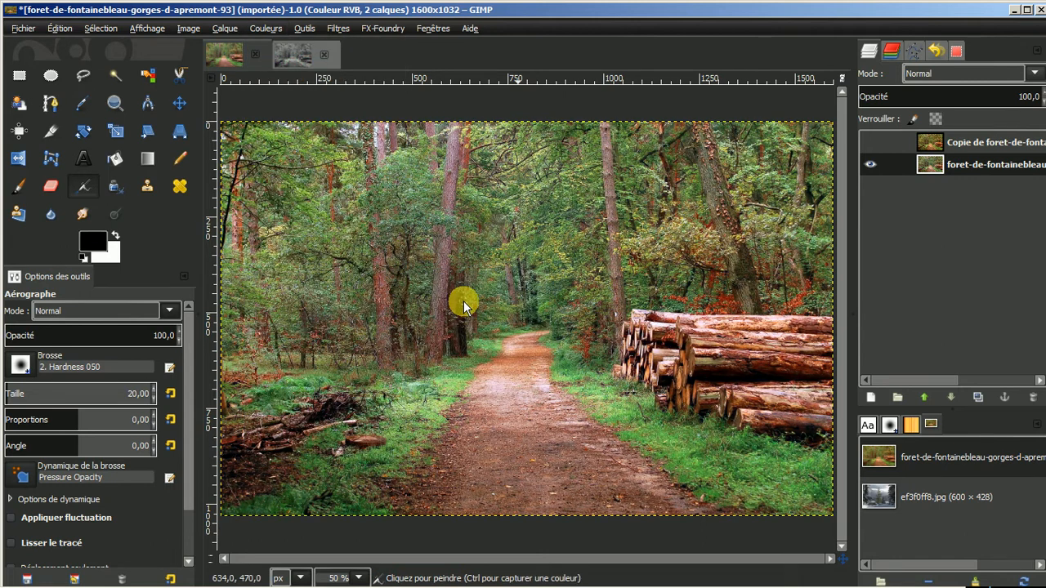
Step: Compare the white-balanced layer with the unmodified copy by toggling the copy's visibility, leaving the copy hidden
left_click(870, 143)
left_click(871, 143)
left_click(871, 143)
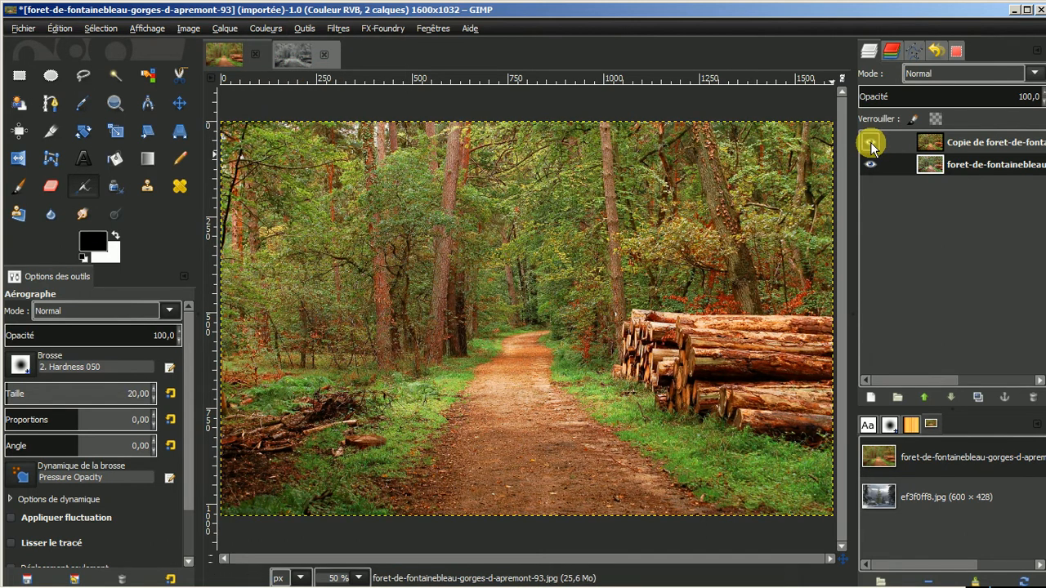
left_click(871, 143)
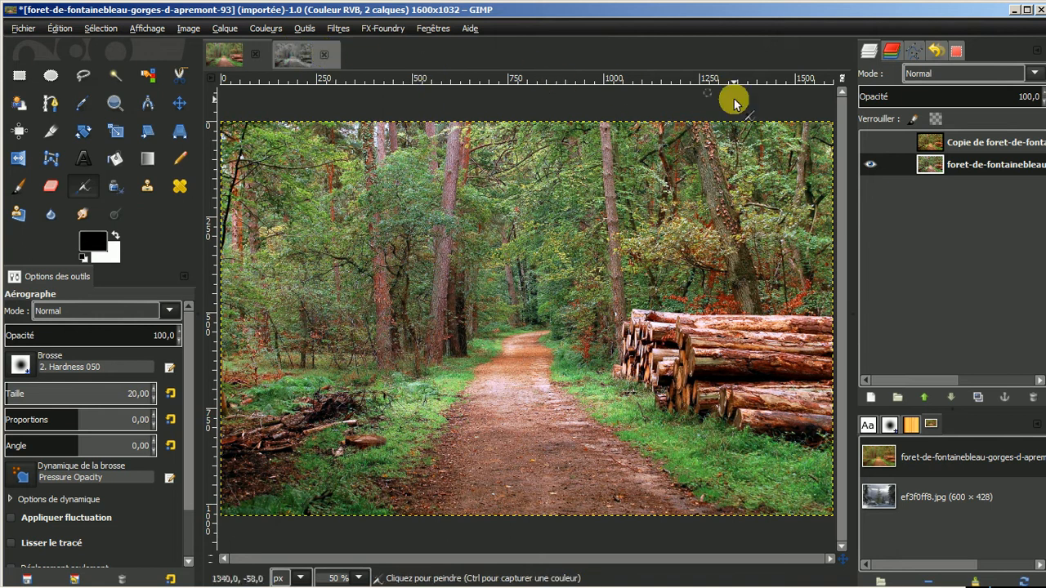
left_click(870, 143)
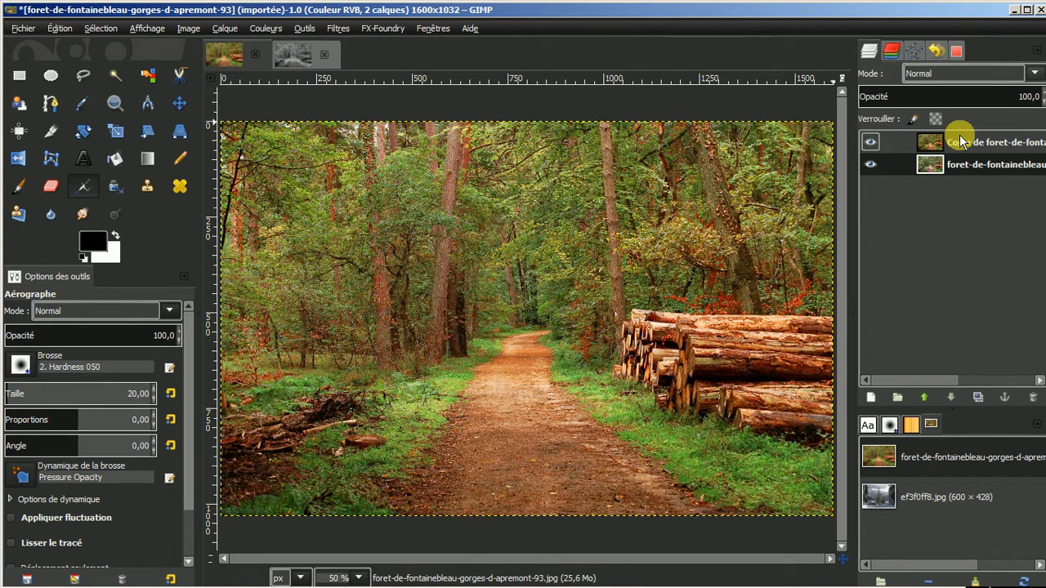
left_click(952, 139)
left_click(868, 145)
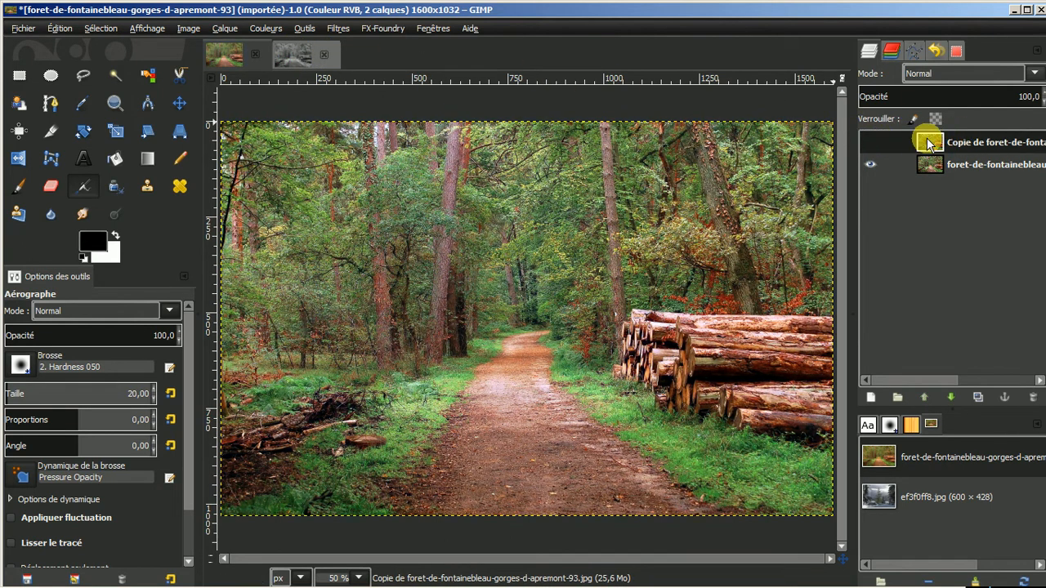
Step: Decompose the white-balanced original layer into its channels with the RVB colour model, extracted as layers
left_click(964, 166)
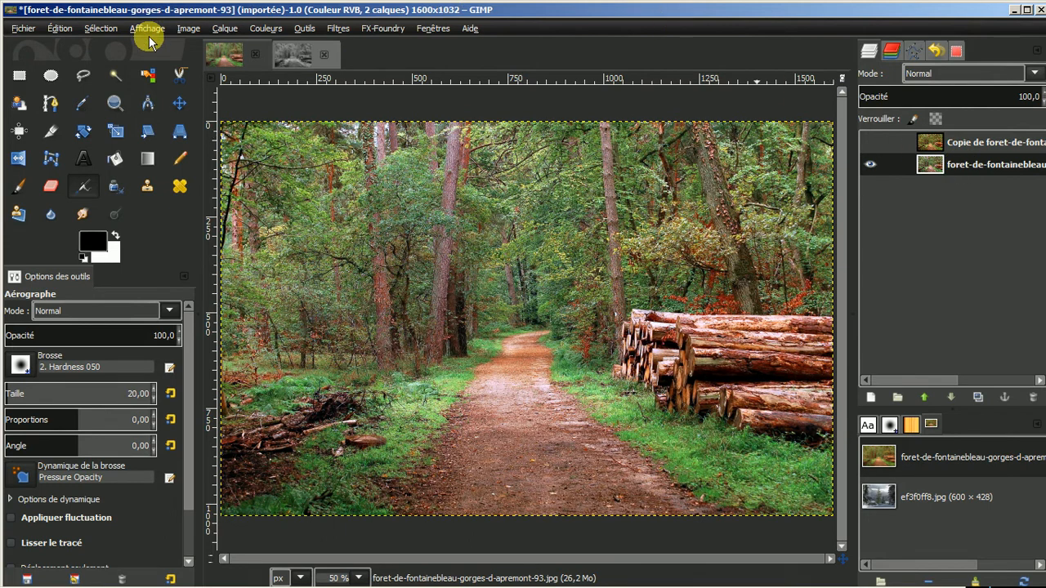
left_click(263, 31)
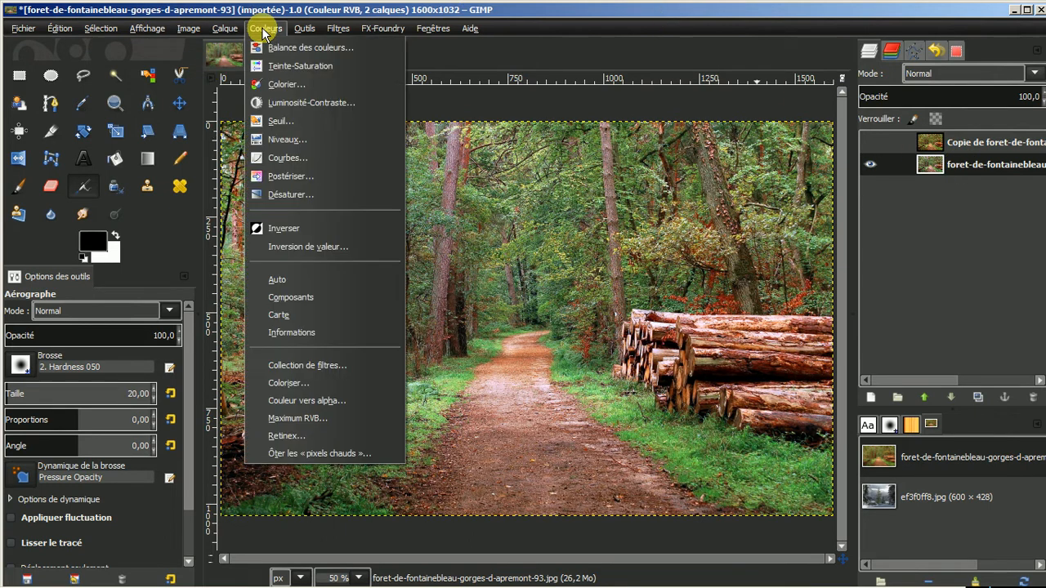
mouse_move(292, 299)
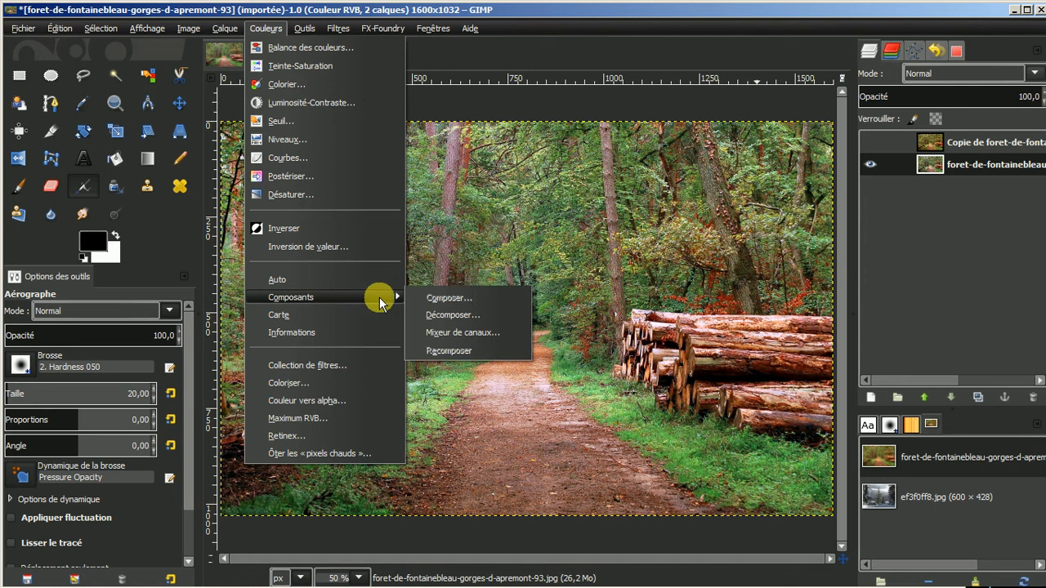
left_click(431, 315)
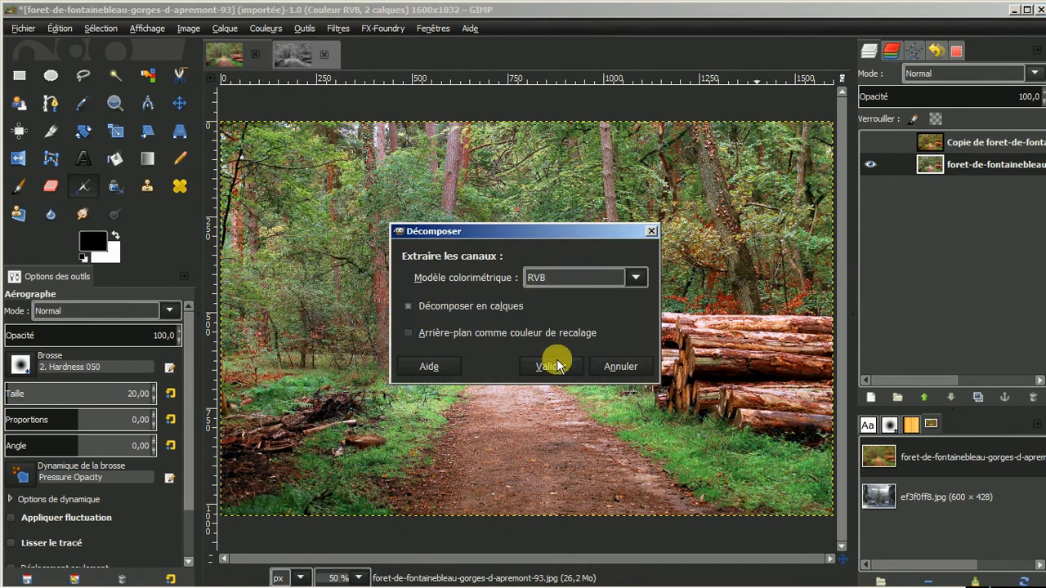
left_click(553, 366)
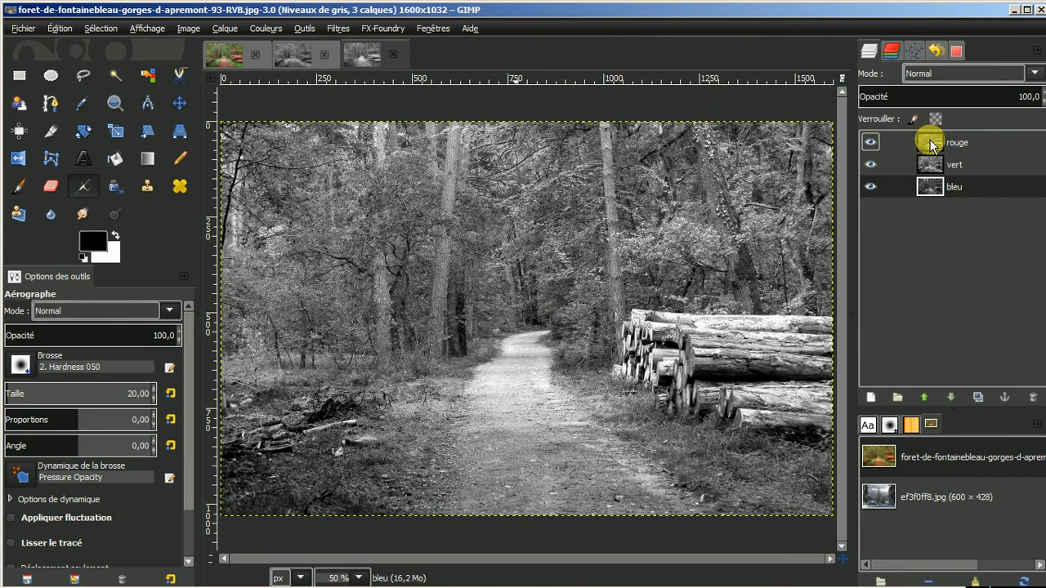
Step: Hide the rouge and bleu layers of the new decomposition and select the vert layer
left_click(871, 142)
left_click(870, 186)
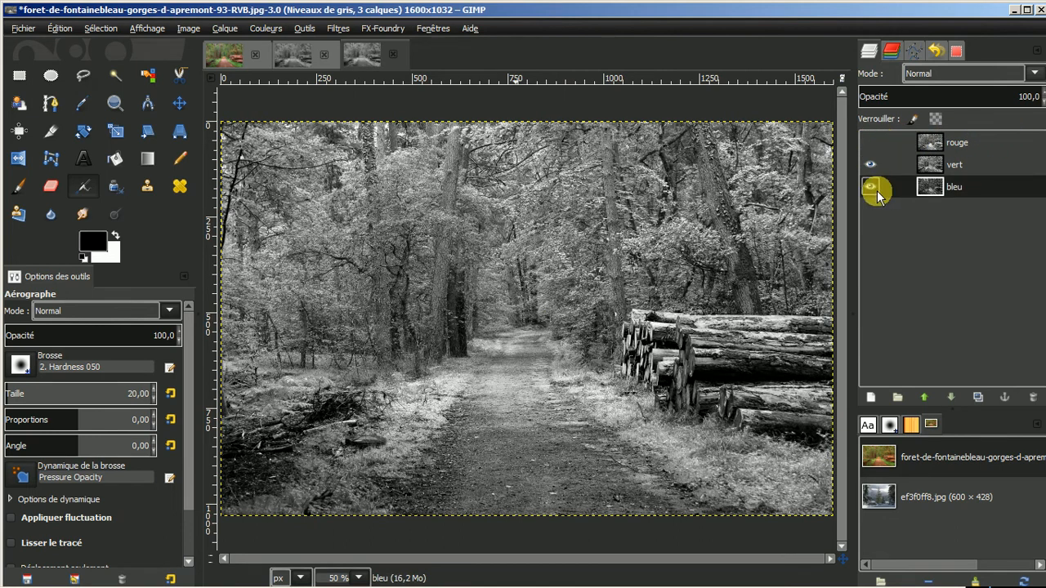
left_click(977, 166)
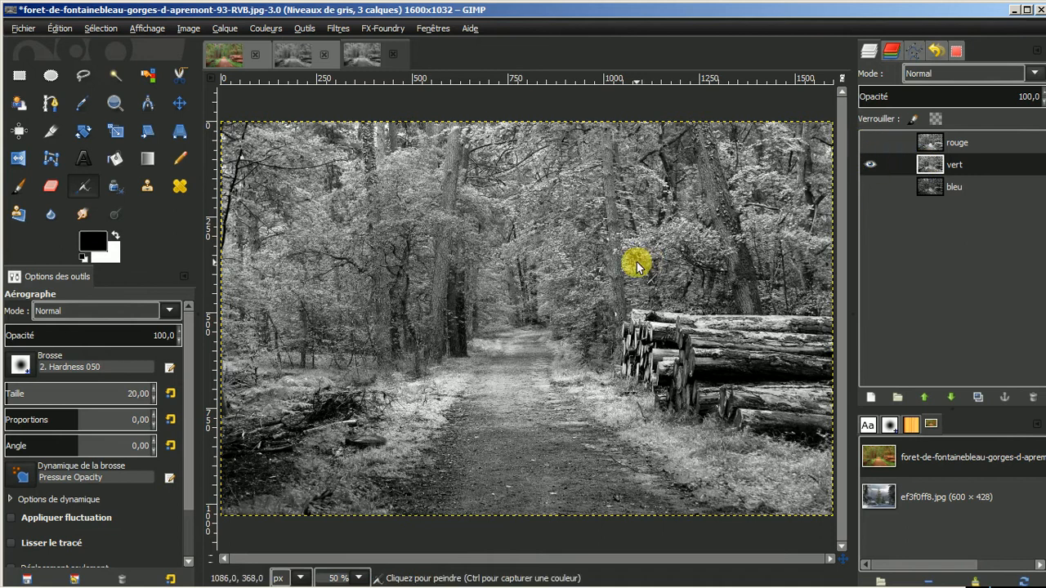
Step: Compare the vert channel of the two decomposed images by switching between them
left_click(286, 54)
left_click(358, 58)
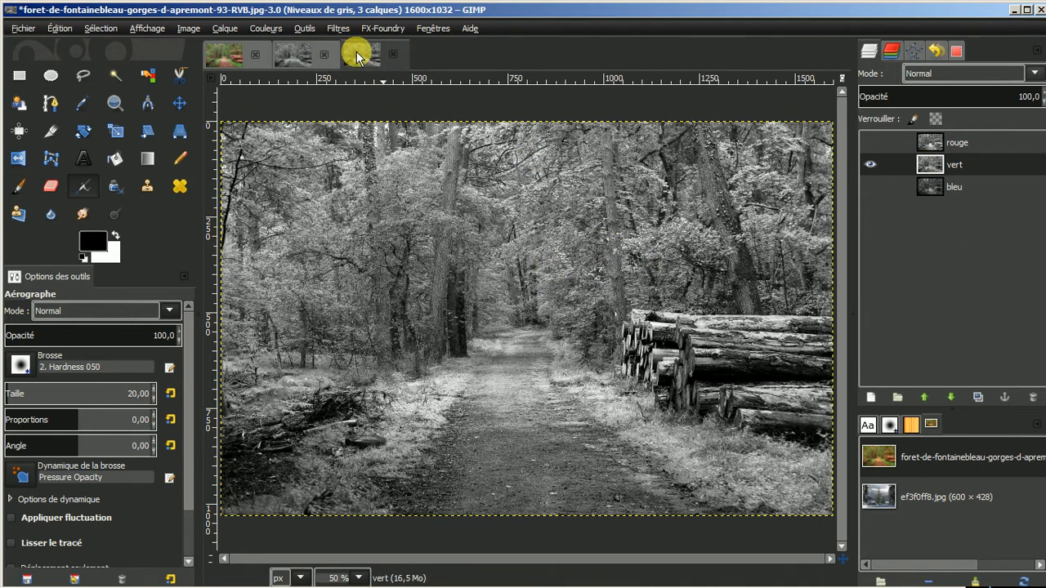
left_click(294, 54)
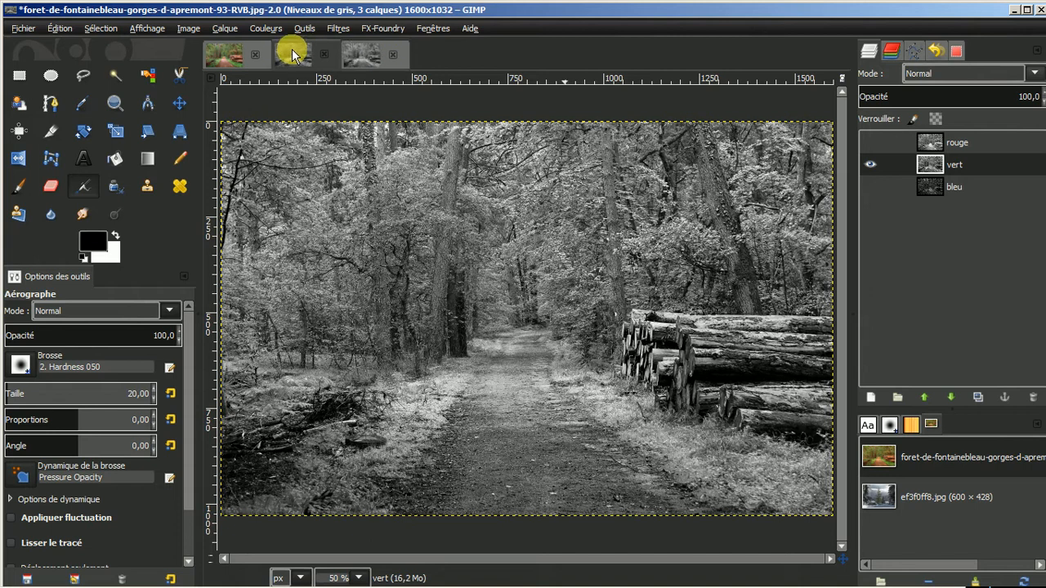
Step: Copy the vert layer of the decomposed image made from the white-balanced photo
left_click(357, 58)
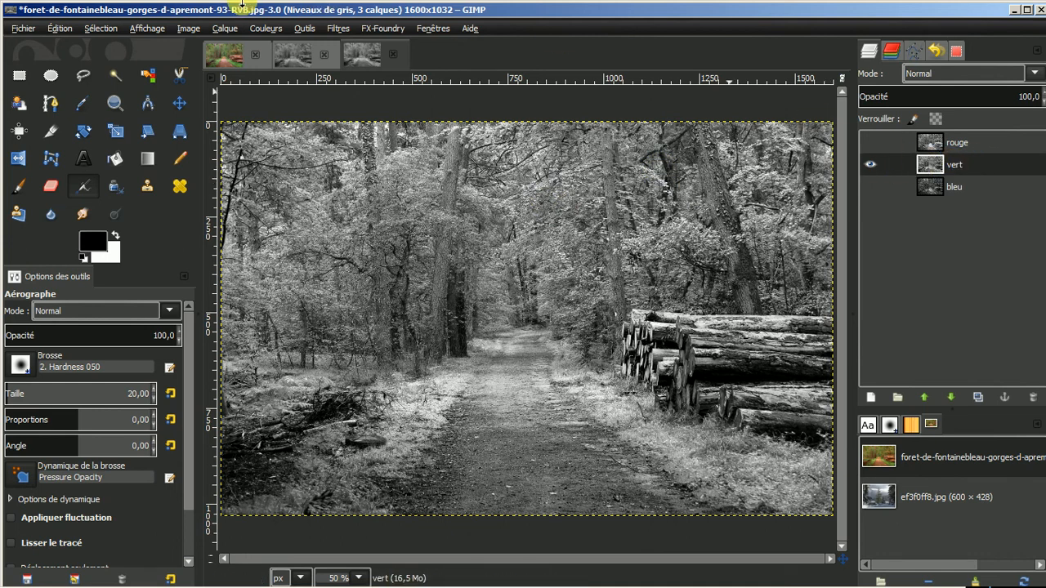
left_click(58, 27)
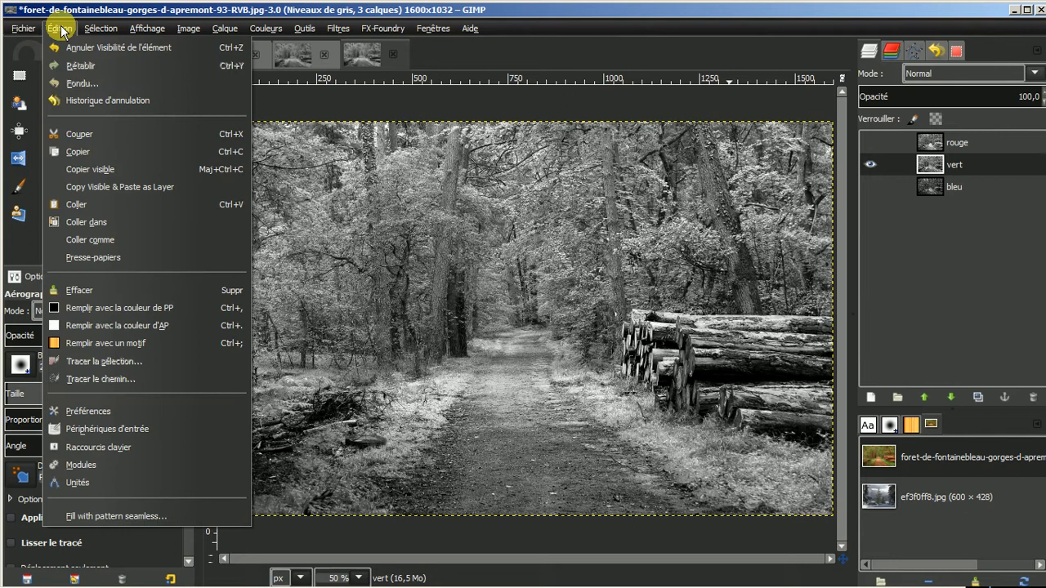
left_click(79, 151)
Step: Close both decomposed greyscale images, discarding their changes
left_click(393, 53)
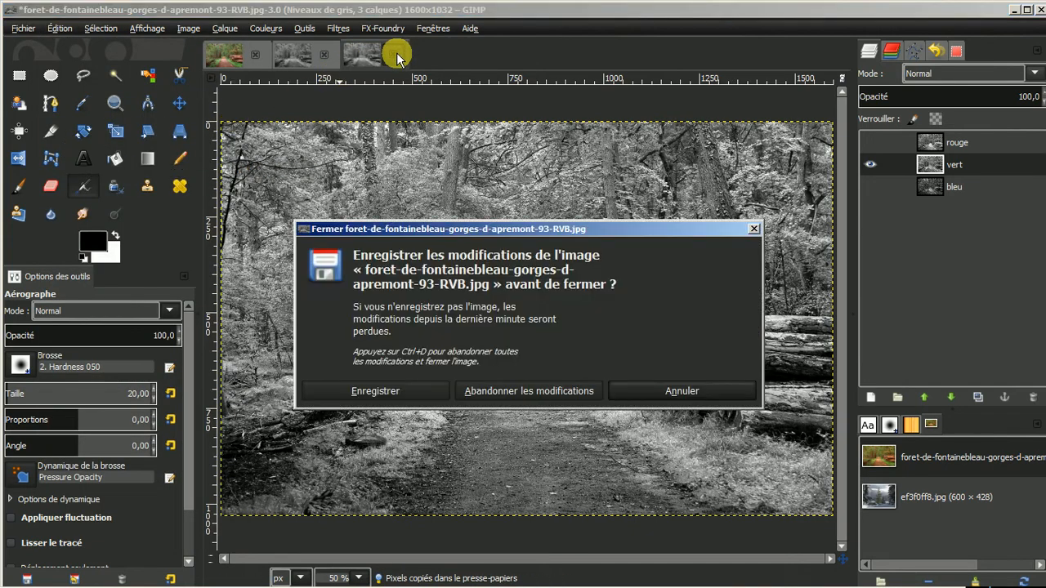
left_click(549, 391)
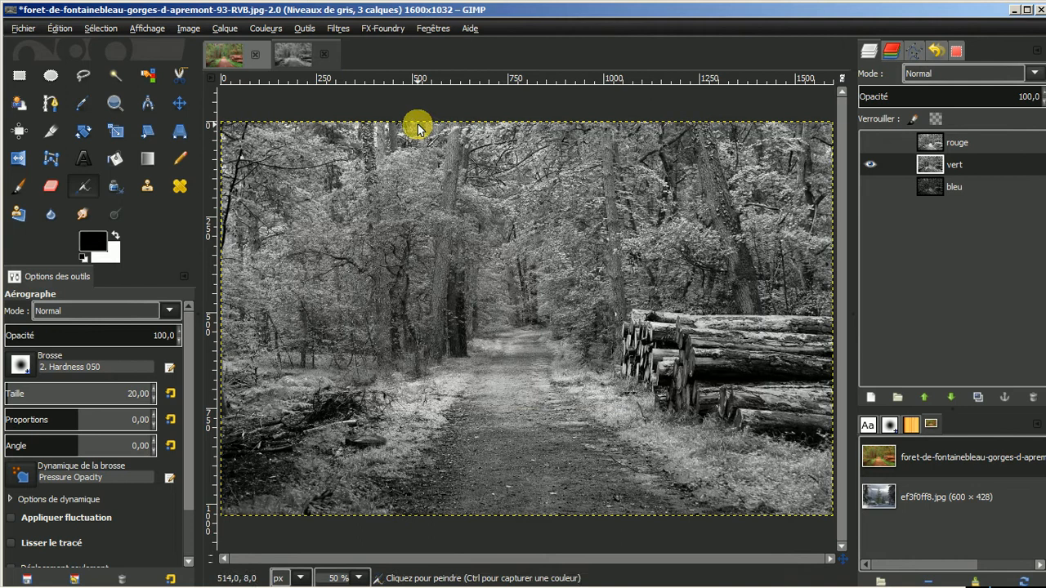
left_click(323, 54)
left_click(530, 390)
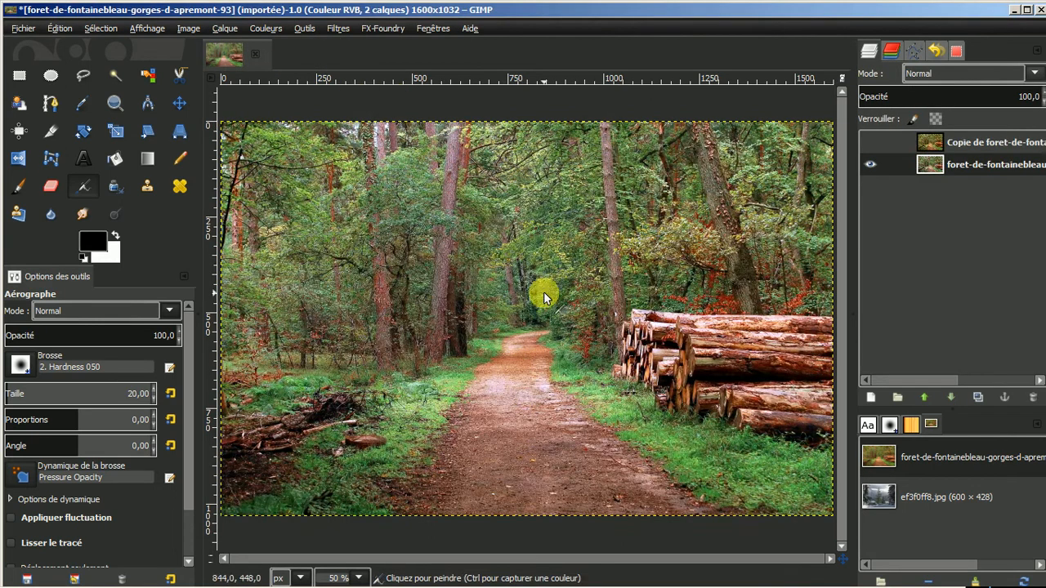
Step: Delete the hidden unmodified copy layer and duplicate the remaining white-balanced layer twice
left_click(972, 141)
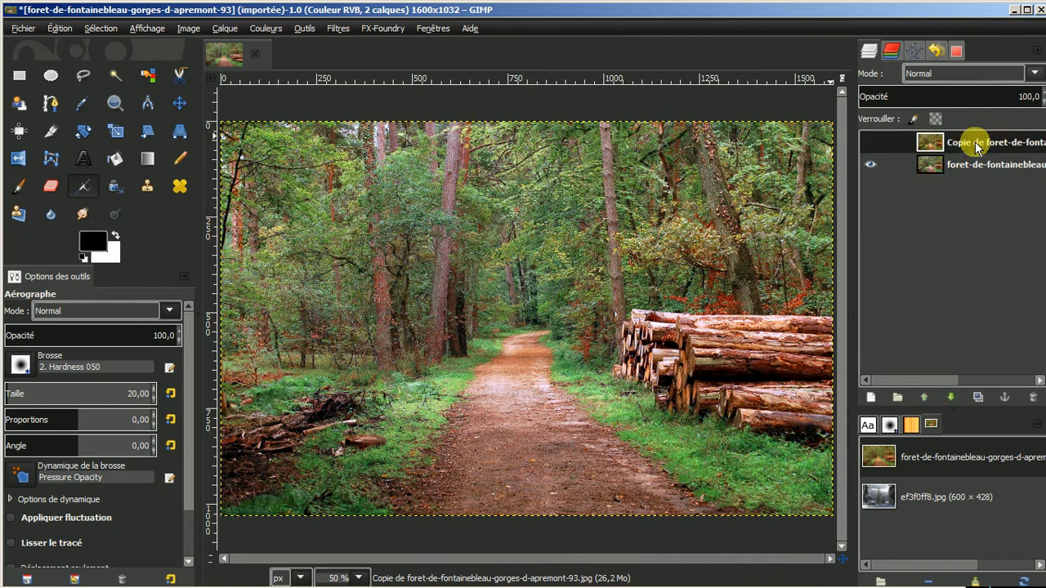
left_click(1033, 398)
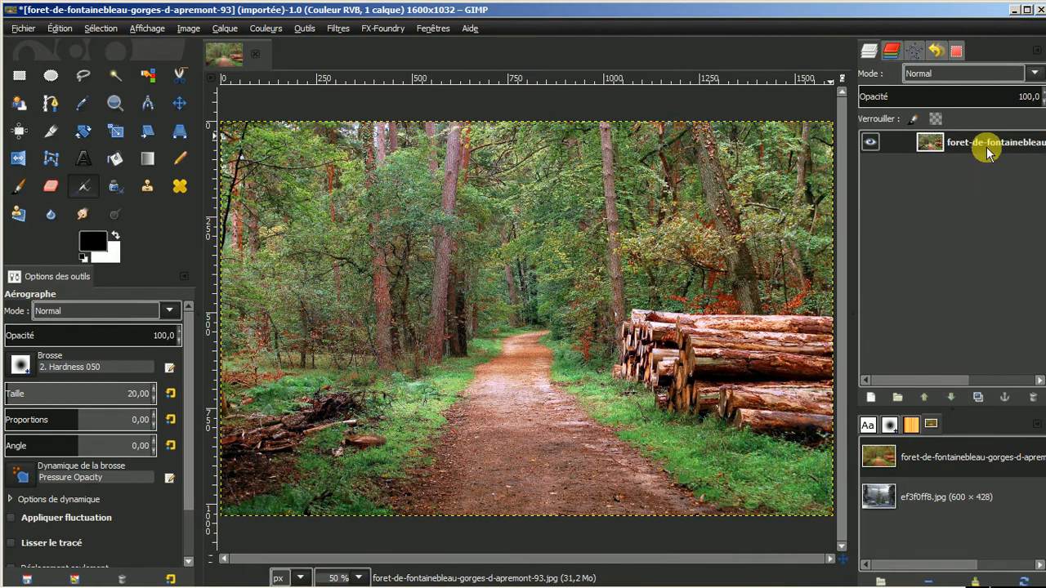
left_click(977, 398)
left_click(977, 398)
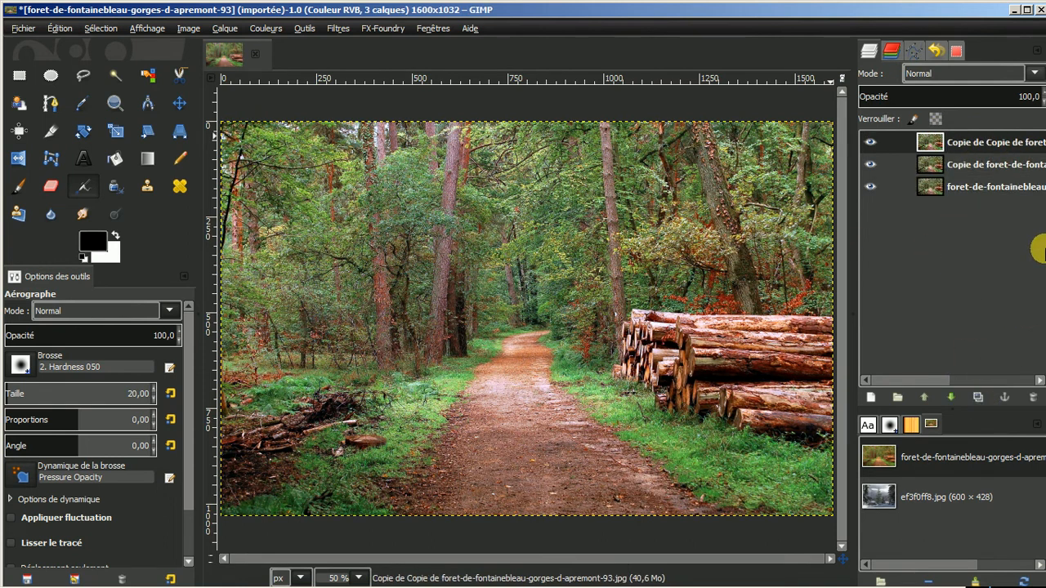
Step: Hide the bottom original layer and paste the copied vert channel as a new layer on top of the stack
left_click(870, 187)
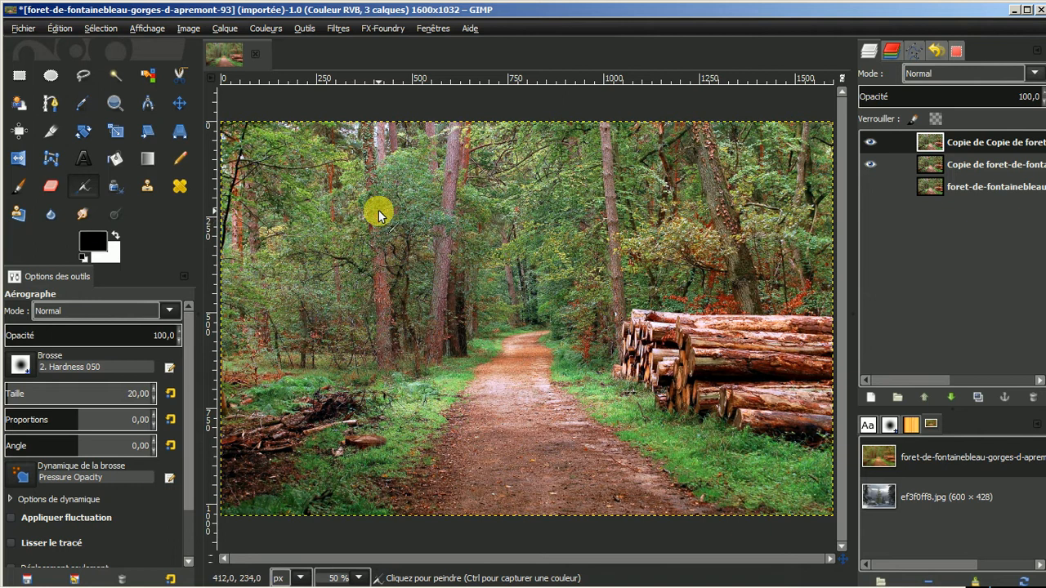
left_click(61, 29)
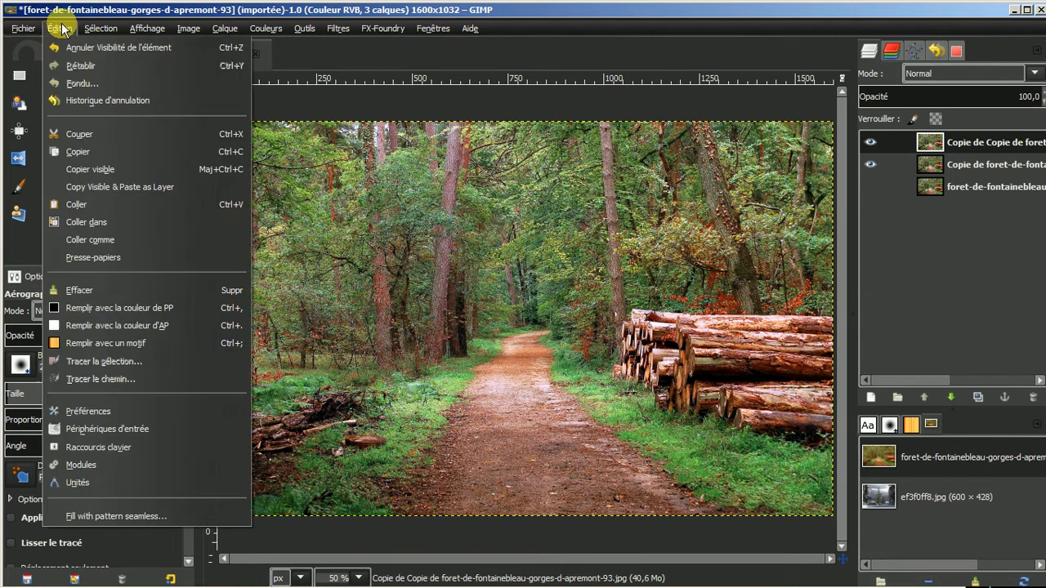
left_click(76, 209)
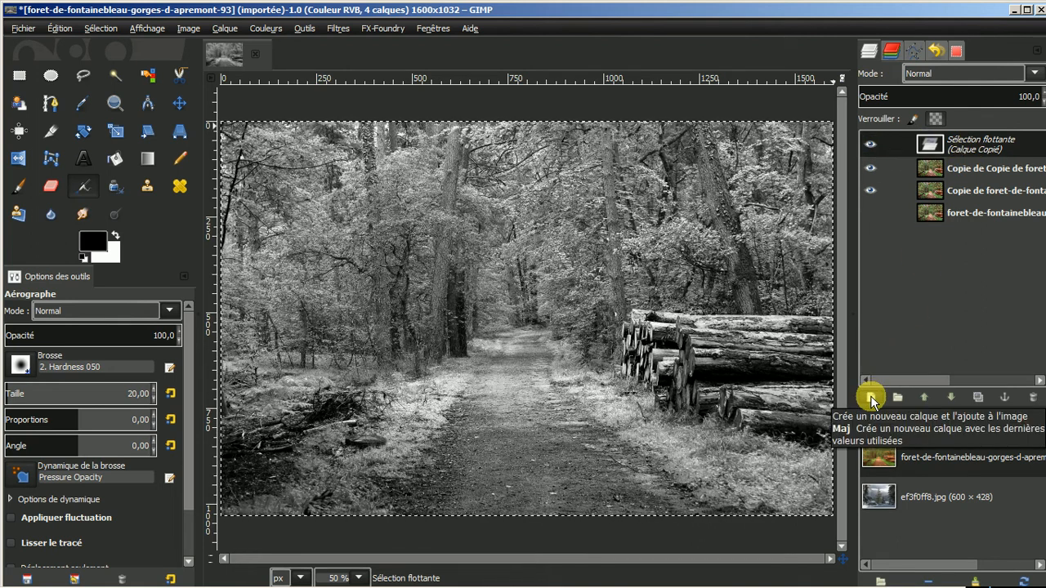
left_click(871, 398)
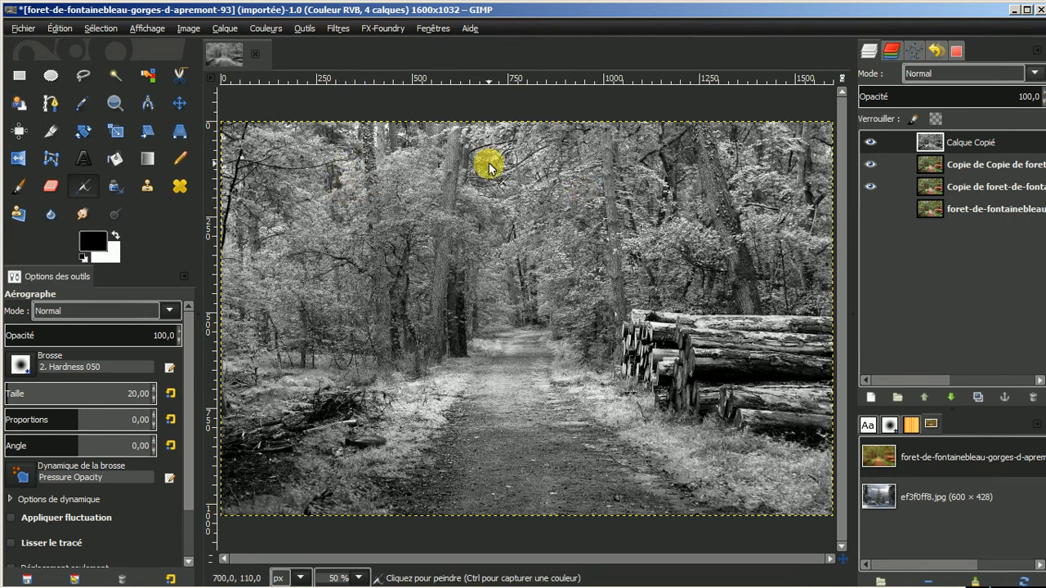
Step: Start a Levels adjustment on the pasted greyscale layer and set the input gamma to 1,60
left_click(265, 29)
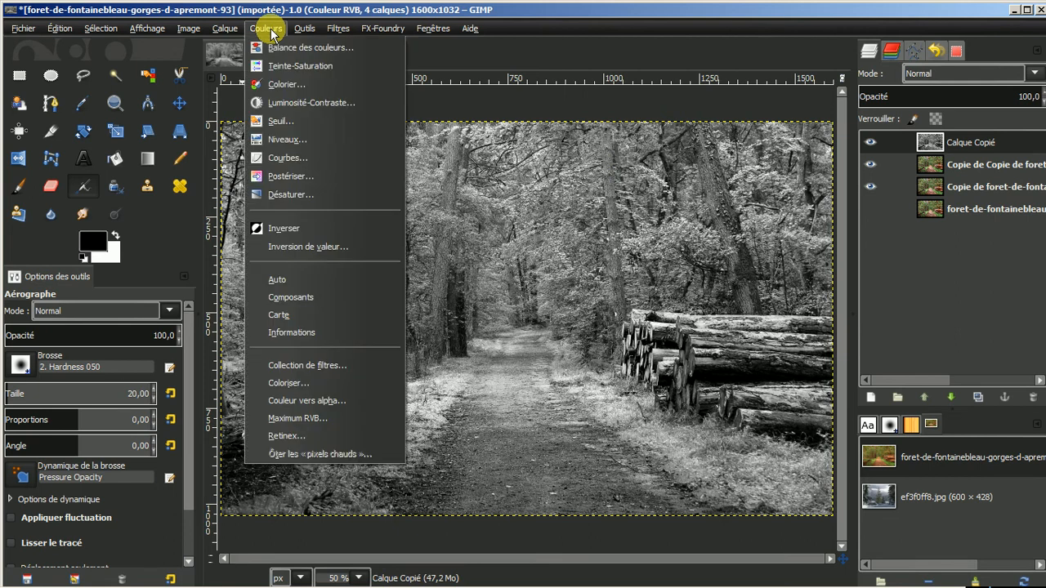
left_click(276, 139)
left_click_drag(245, 115, 219, 80)
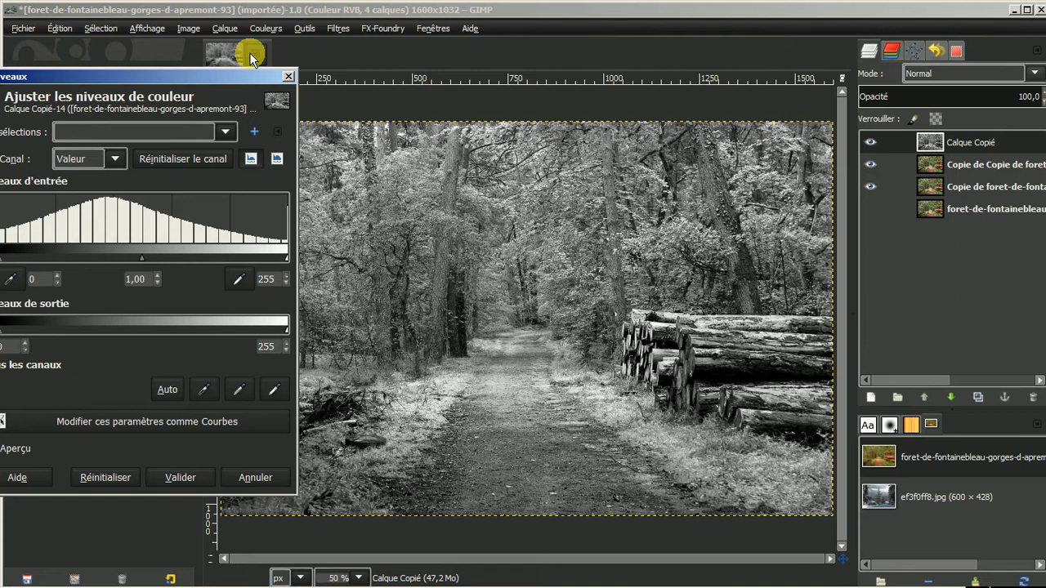
left_click(157, 275)
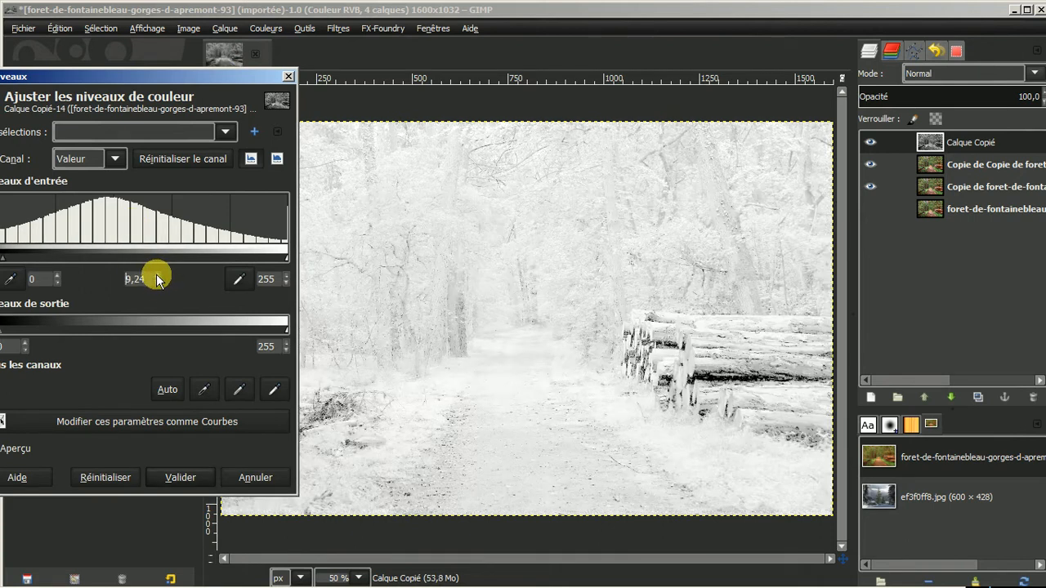
left_click(157, 283)
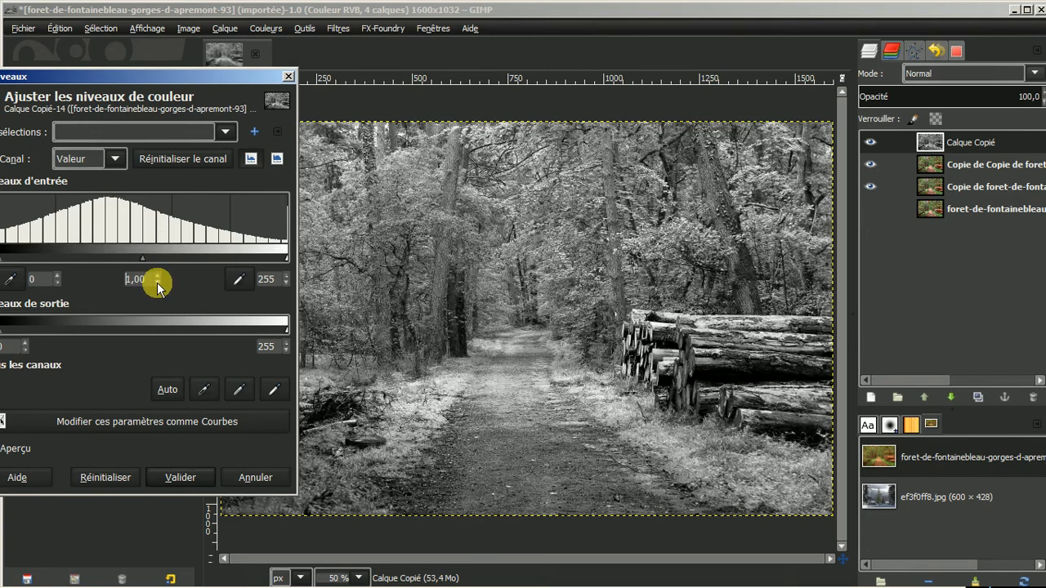
left_click(159, 274)
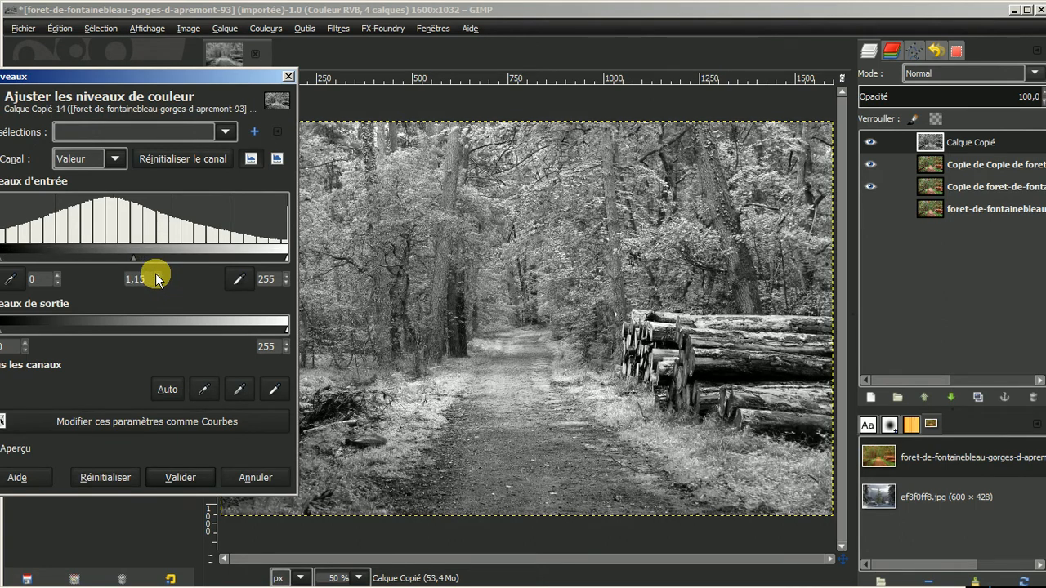
left_click(155, 274)
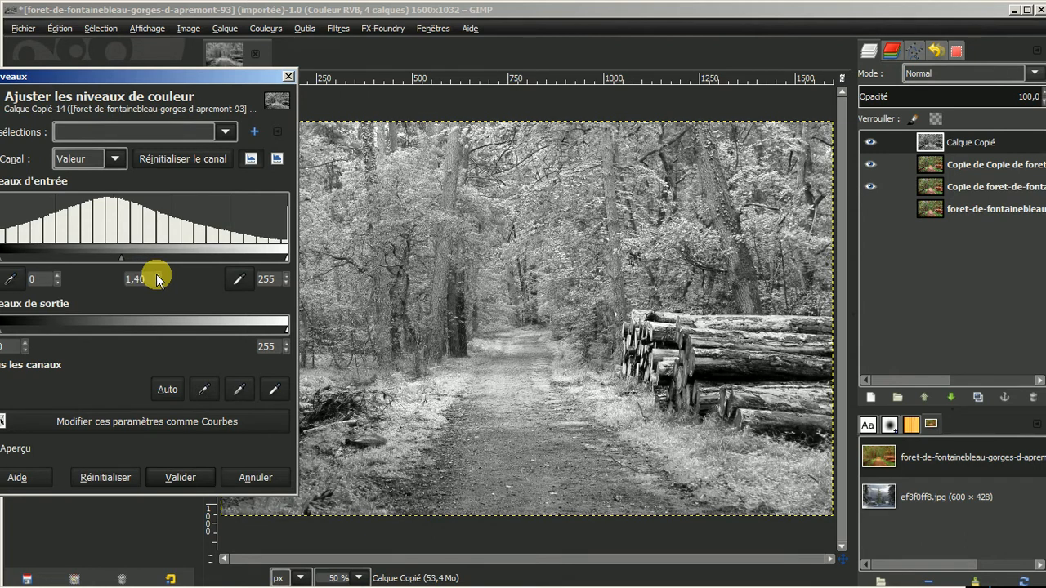
left_click(156, 274)
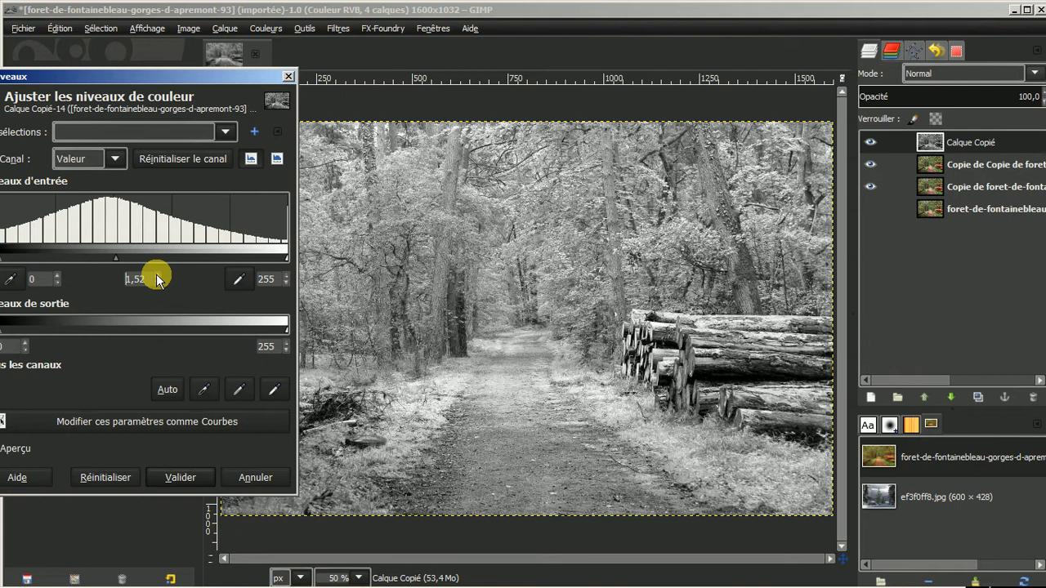
left_click(156, 274)
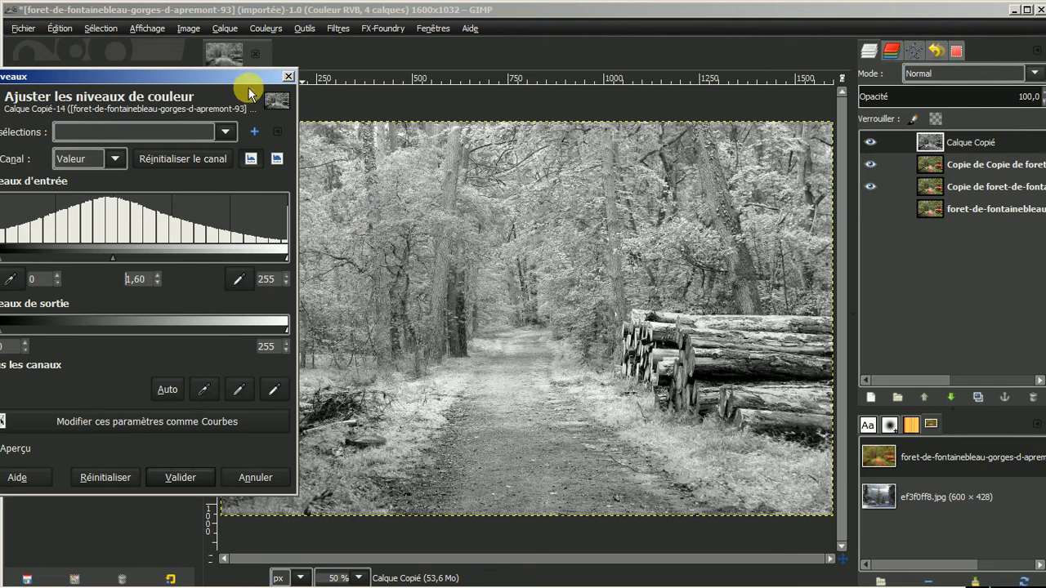
Step: Apply the Levels adjustment with a white input level of 160 and compare the greyscale layer with the colour layer beneath it
left_click_drag(244, 79, 273, 51)
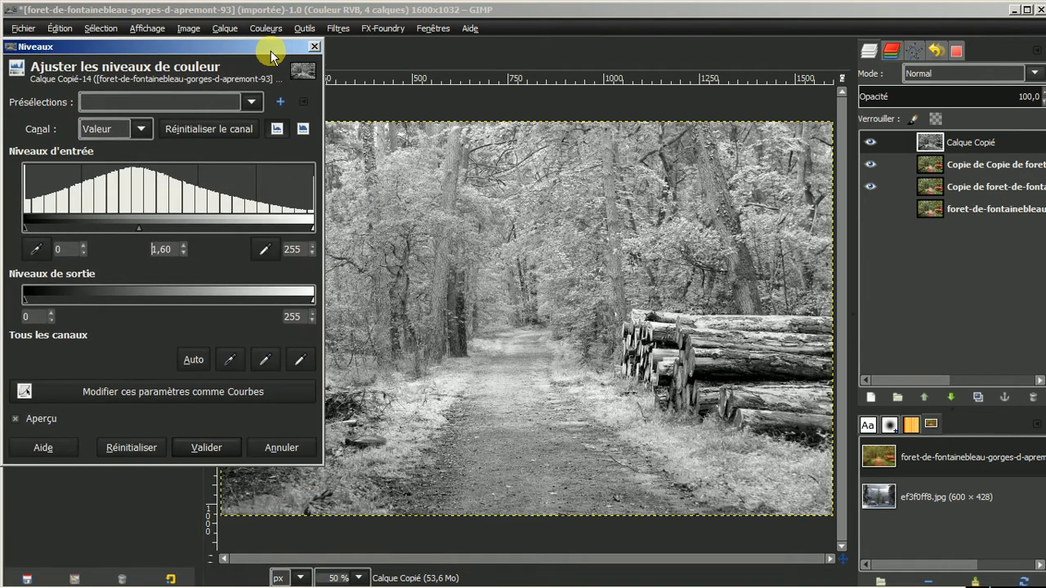
left_click(312, 253)
left_click(311, 253)
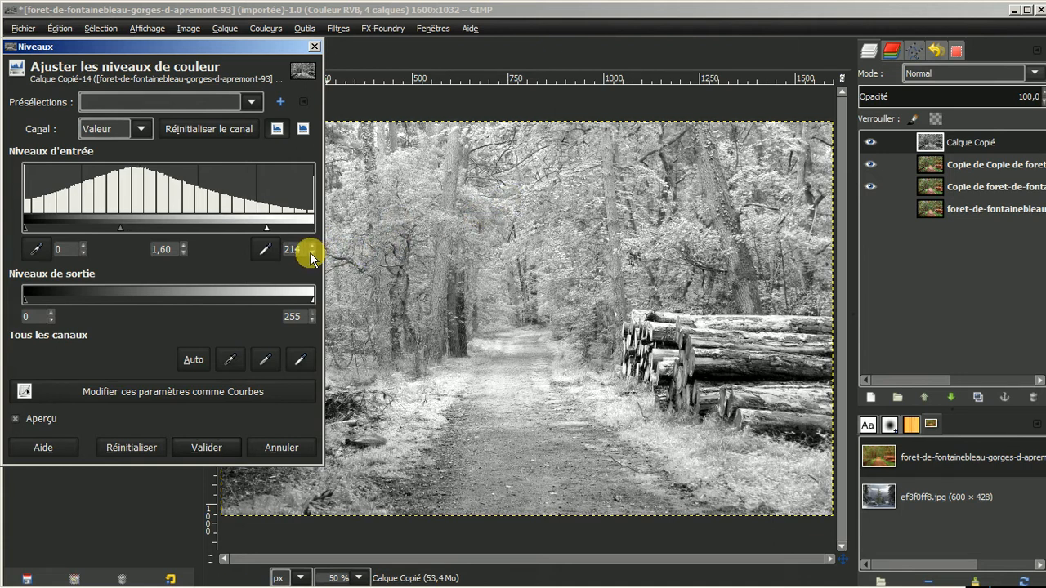
left_click(311, 253)
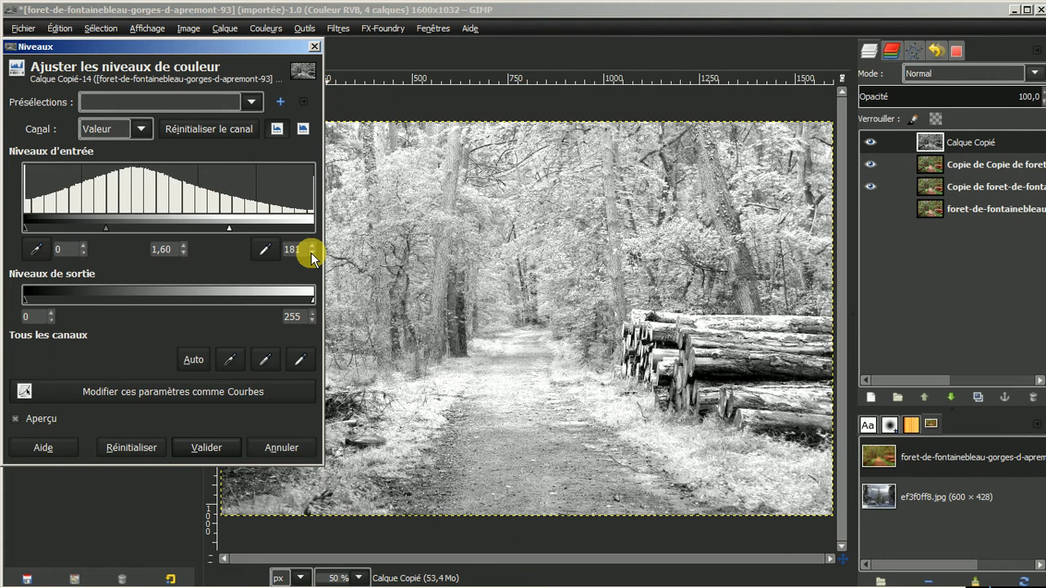
left_click(312, 254)
left_click(311, 253)
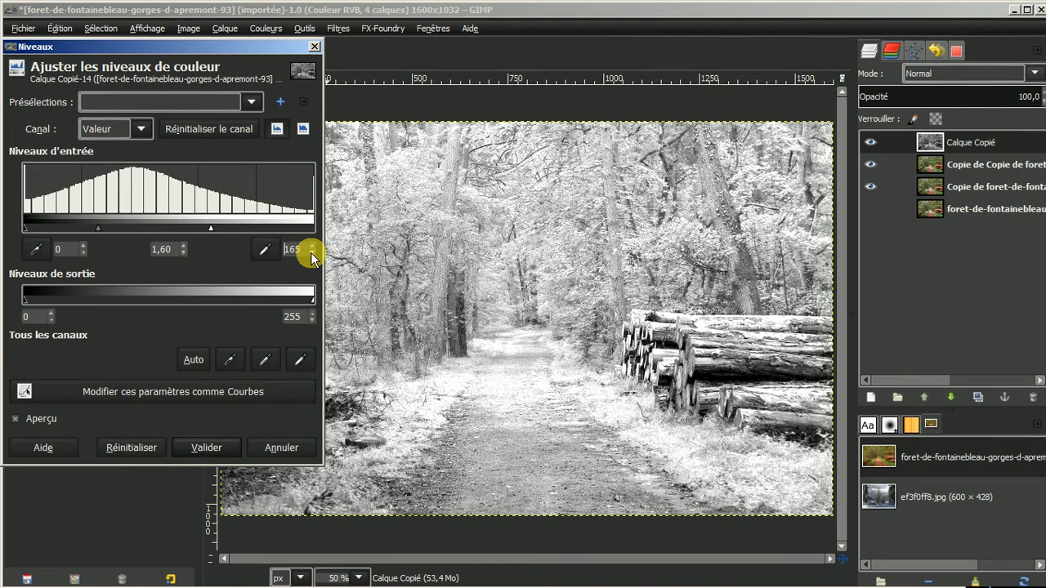
left_click(311, 254)
left_click(311, 253)
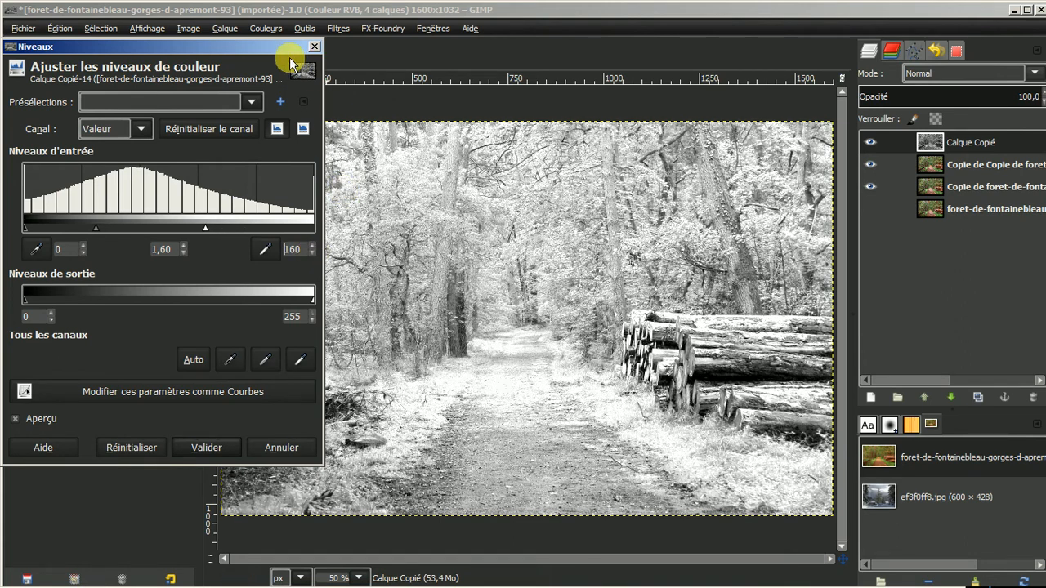
left_click_drag(266, 48, 269, 87)
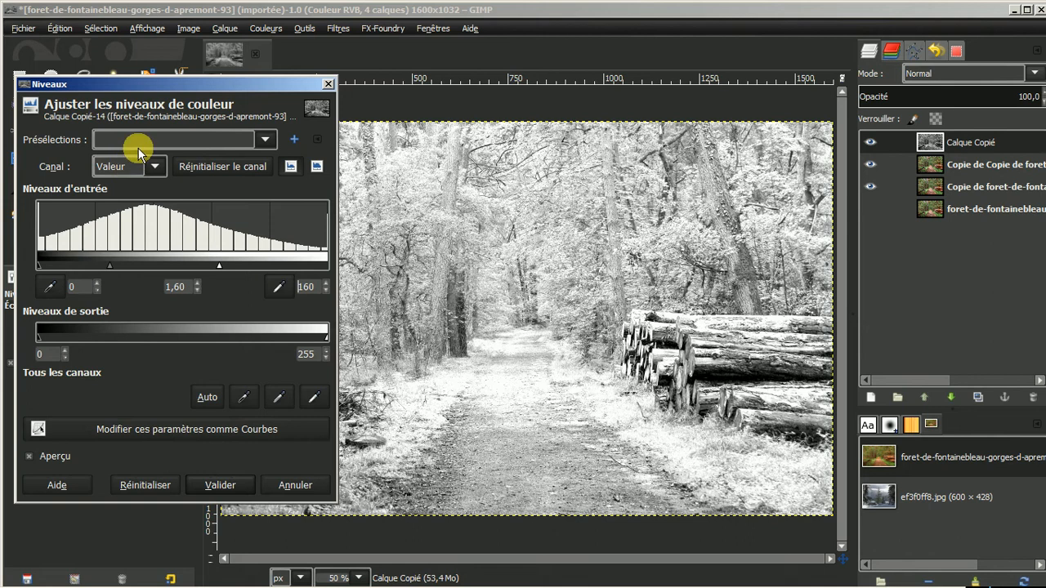
left_click(225, 485)
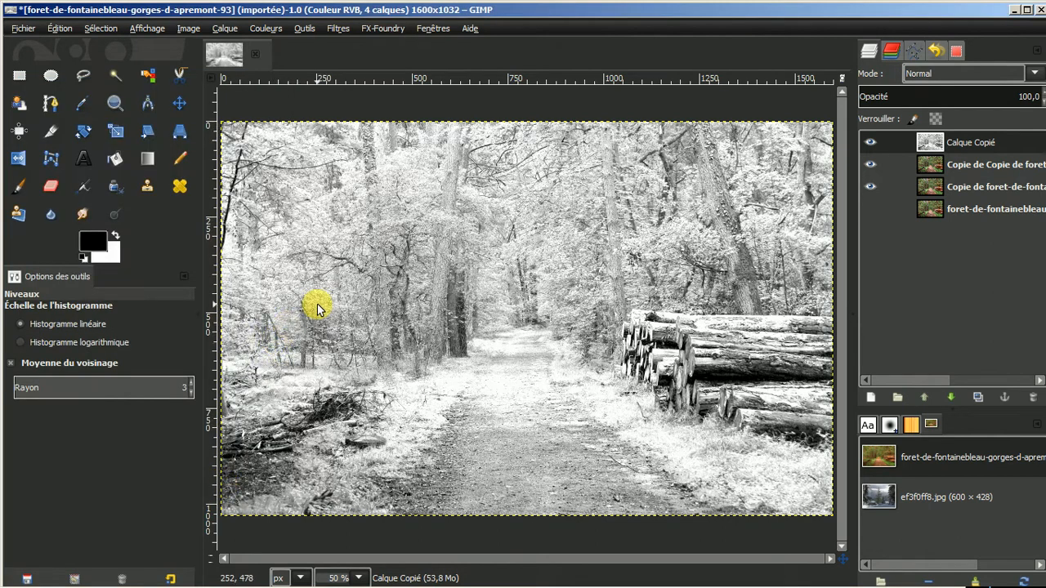
left_click(870, 143)
left_click(872, 145)
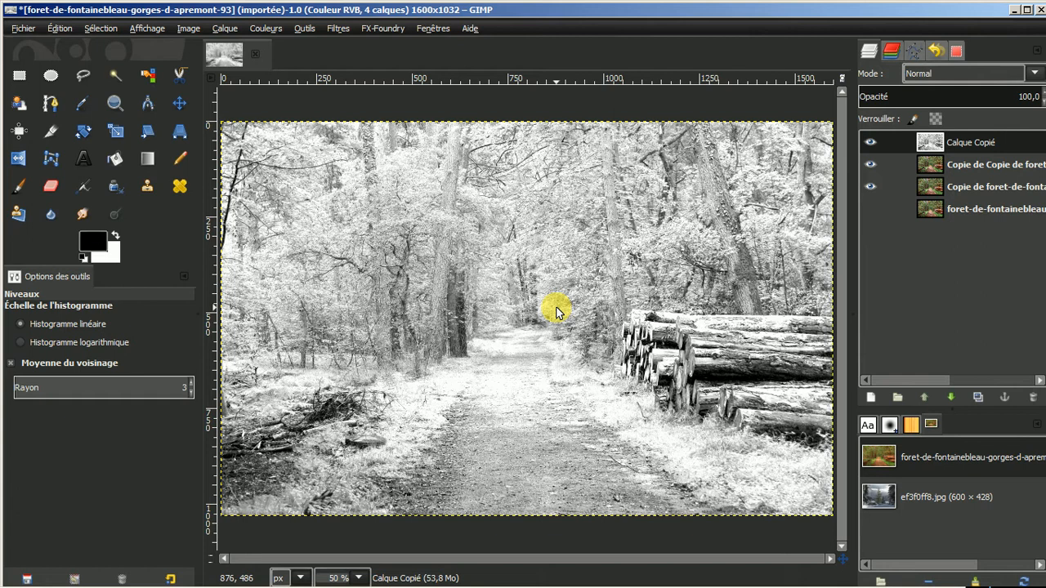
Step: Adjust the pasted greyscale layer with Luminosité-Contraste, setting both brightness and contrast to 15
left_click(266, 28)
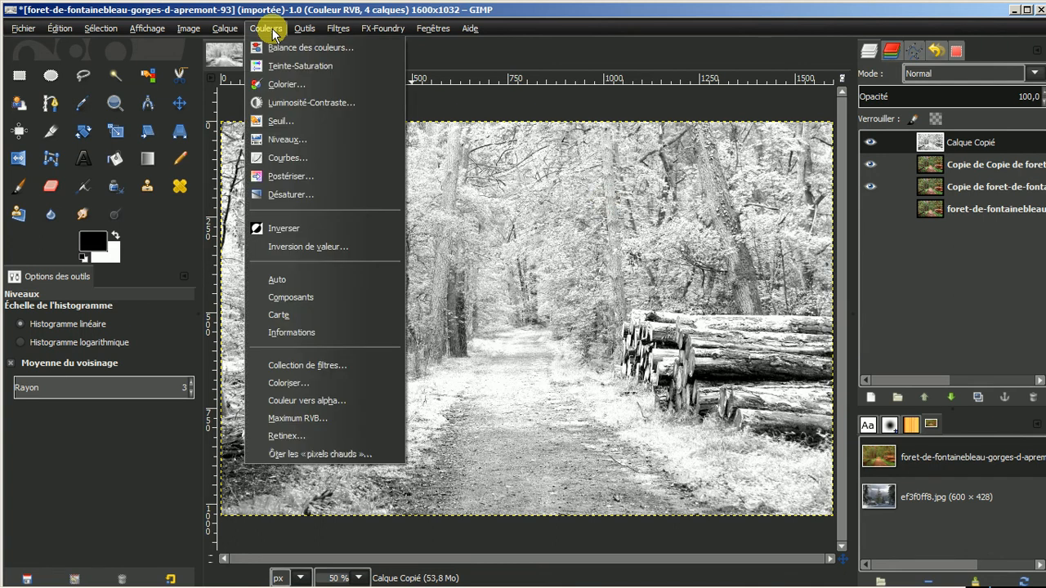
left_click(279, 107)
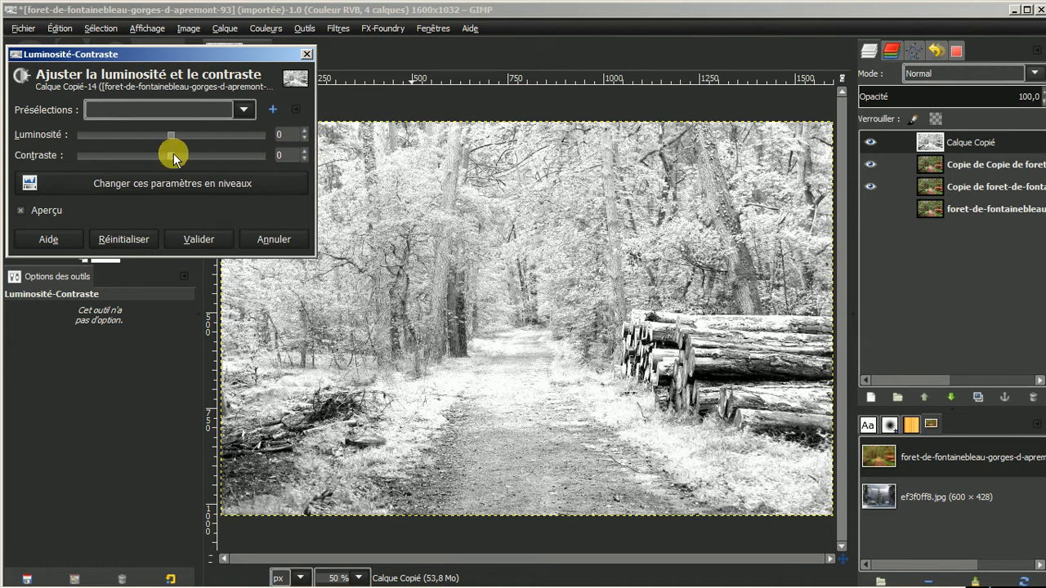
mouse_move(174, 155)
left_mouse_down()
mouse_move(197, 157)
mouse_move(172, 153)
left_mouse_up()
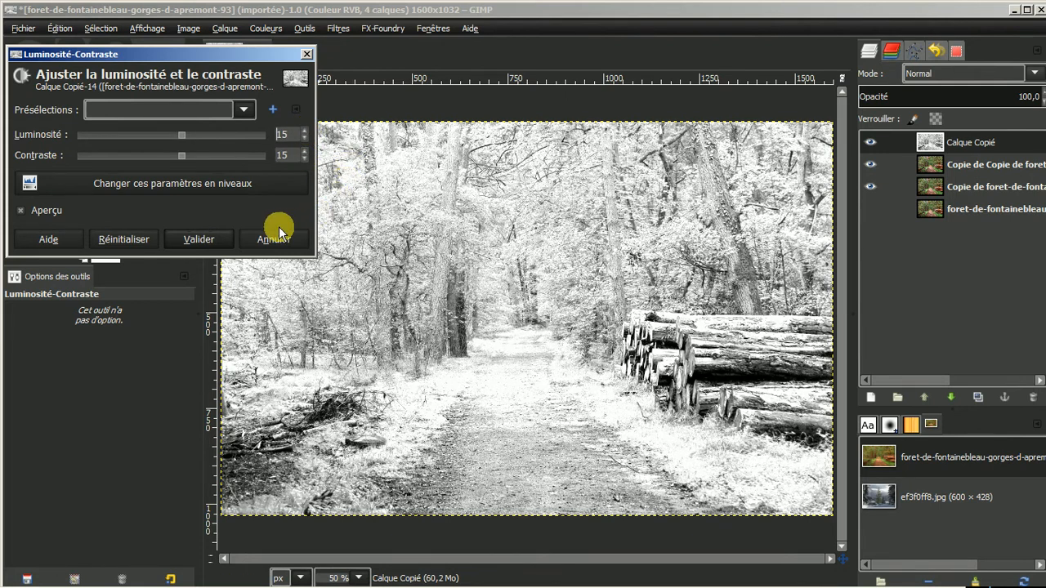
left_click(199, 239)
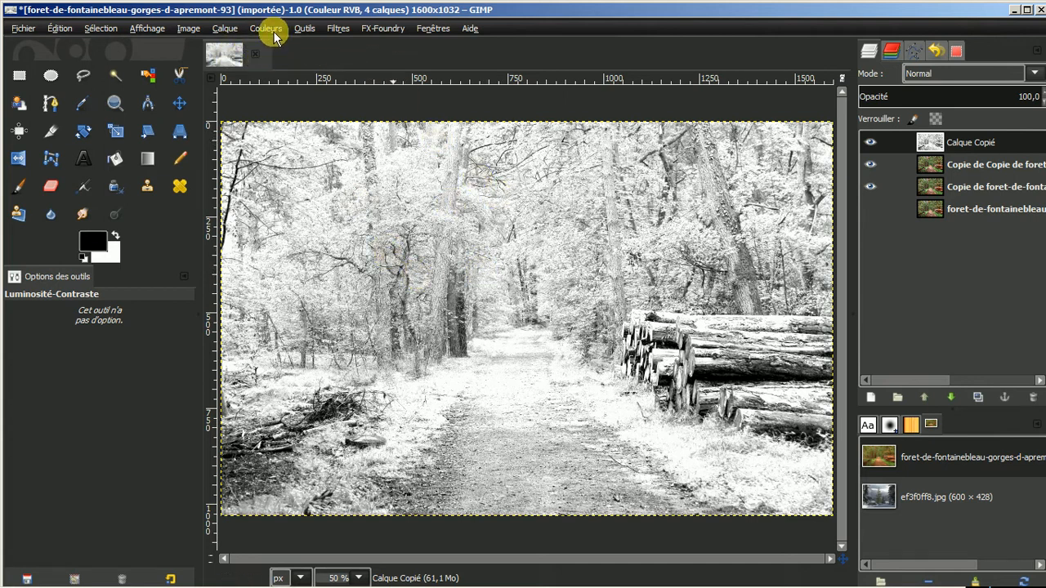
Step: Apply the Lueur douce filter to the greyscale layer with blur radius 2,00, brightness 0,00 and contrast increase 1,00
left_click(335, 29)
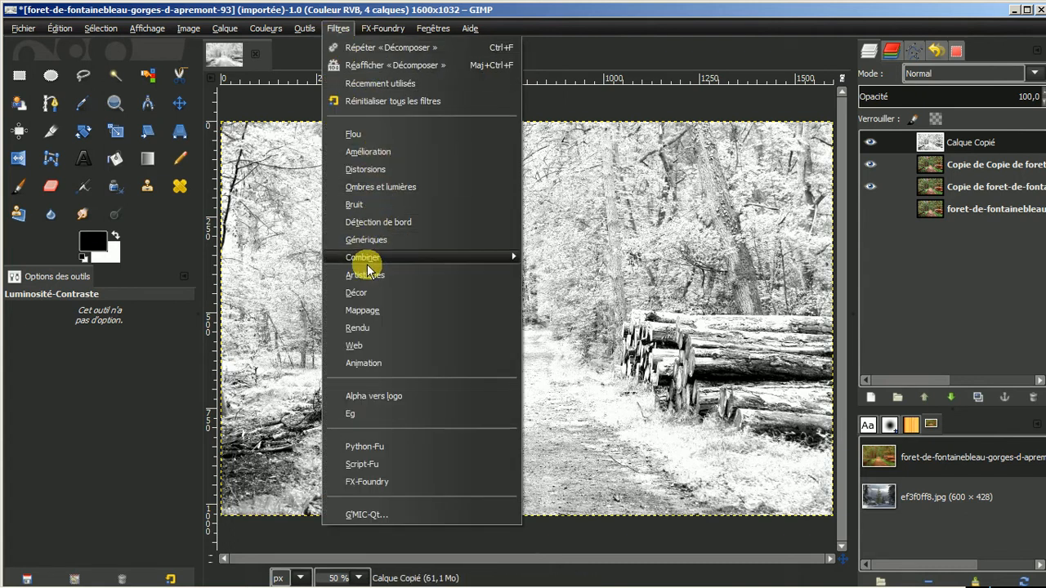
mouse_move(369, 268)
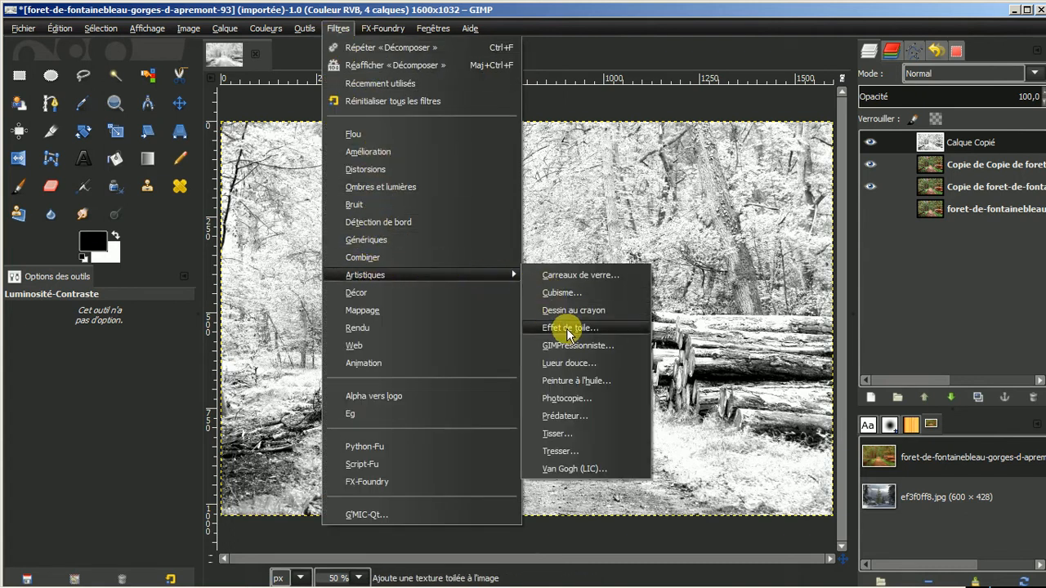
left_click(570, 368)
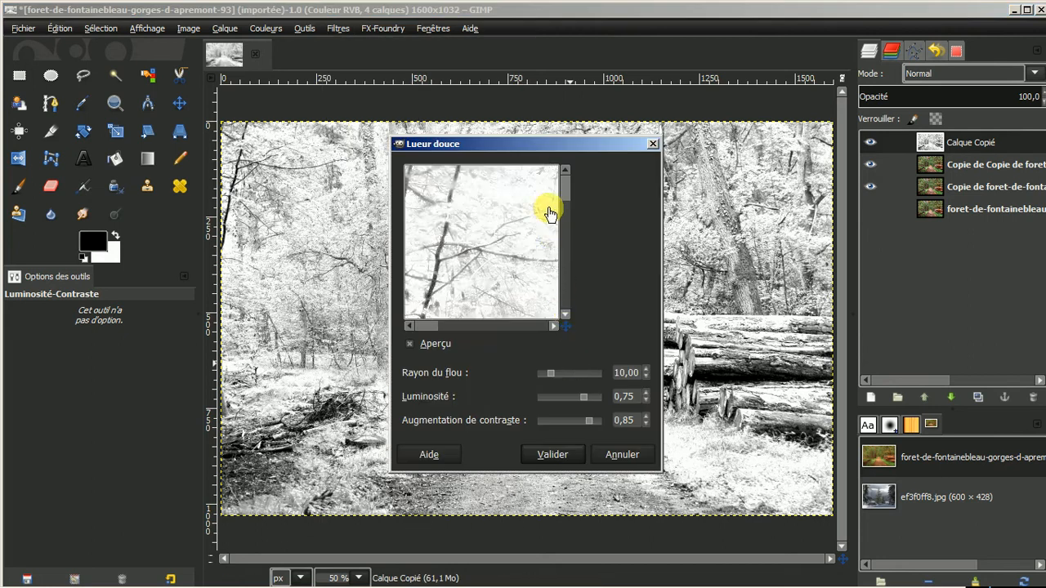
left_click_drag(538, 140, 218, 89)
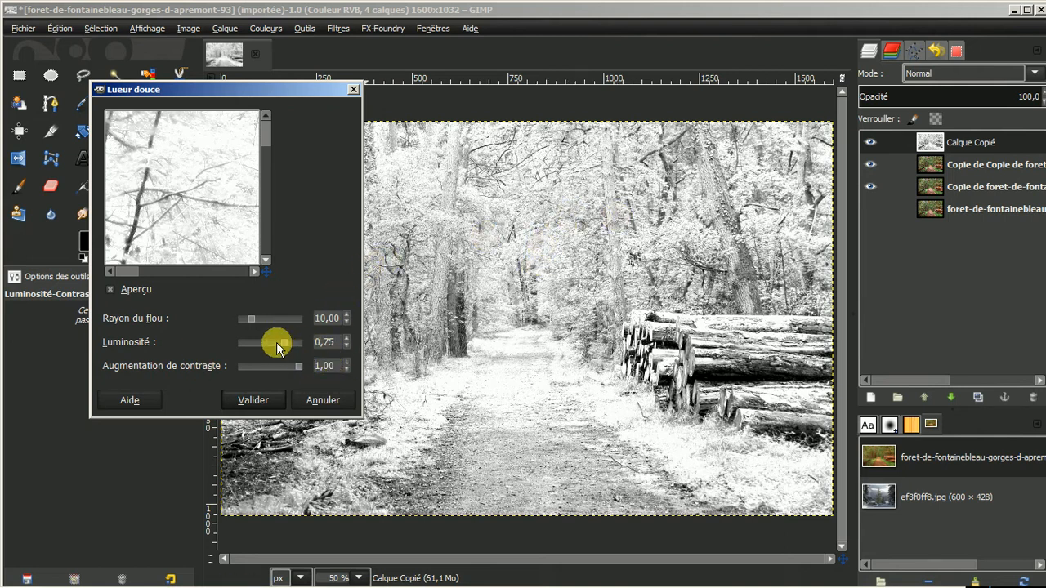
left_click(347, 339)
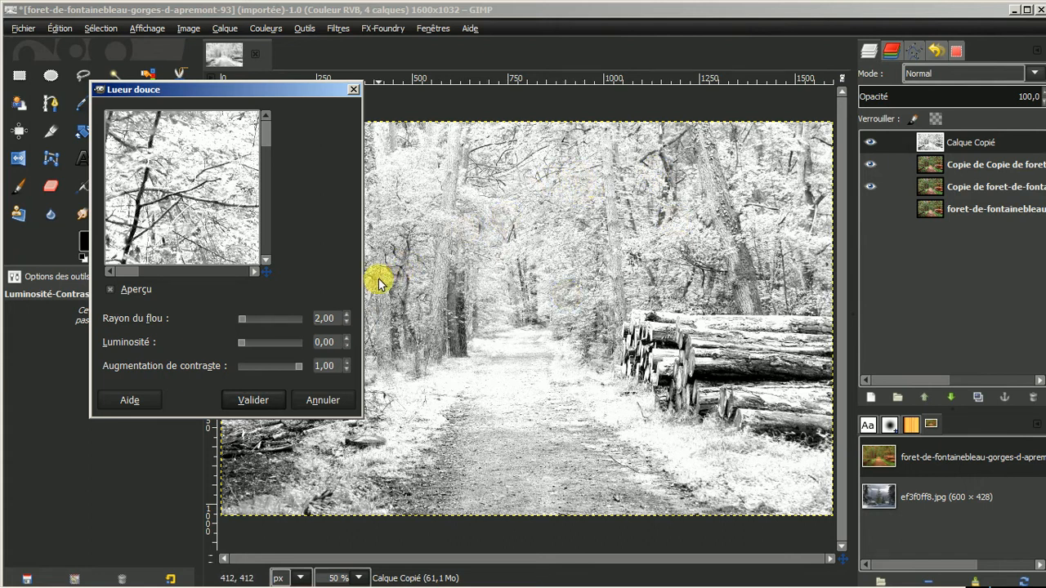
left_click(245, 400)
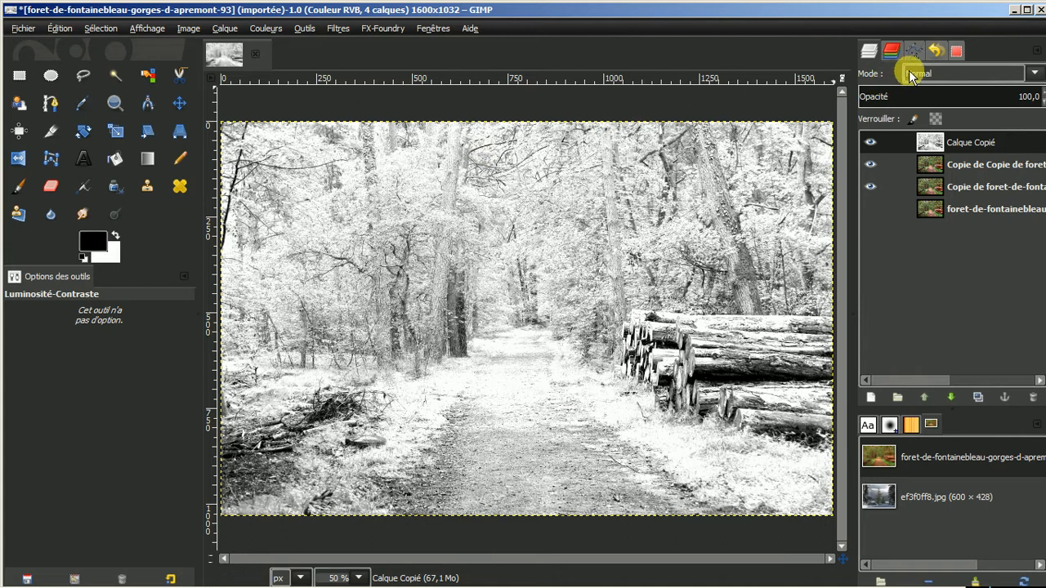
Step: Try the Éclaircir seulement blend mode on the top greyscale layer and return it to Normal
left_click(1034, 75)
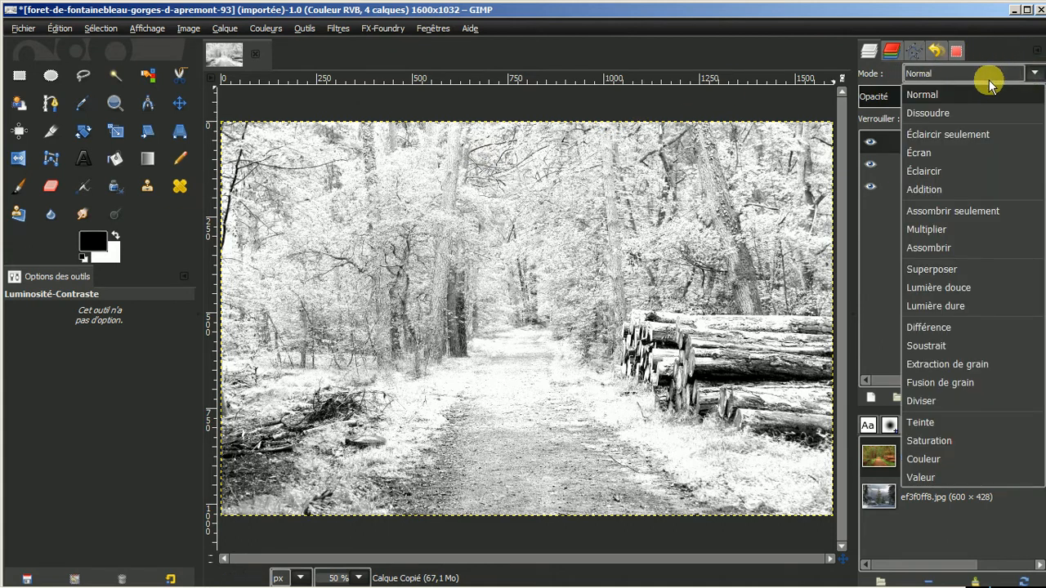
left_click(941, 135)
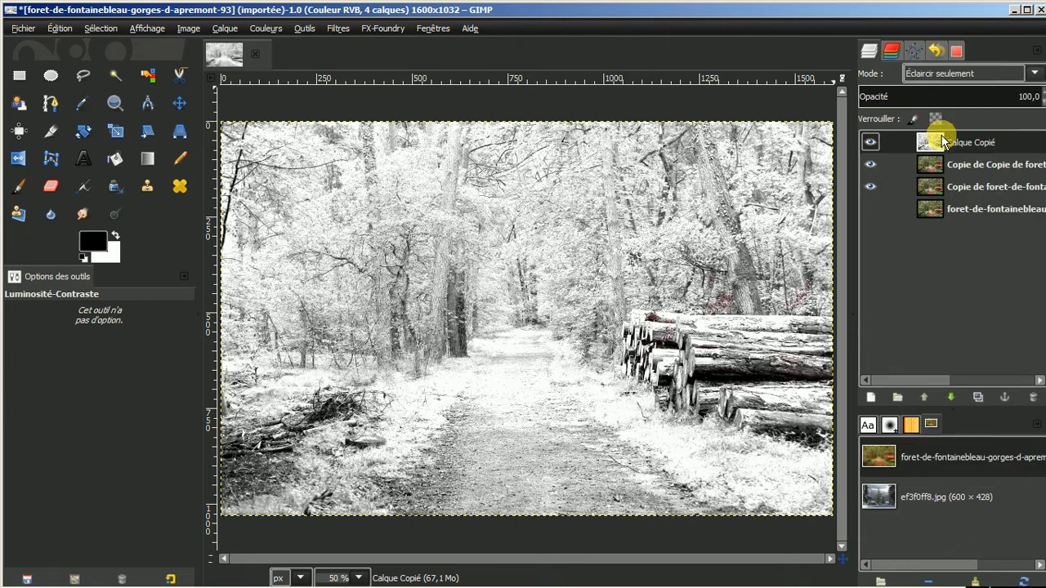
left_click(1036, 75)
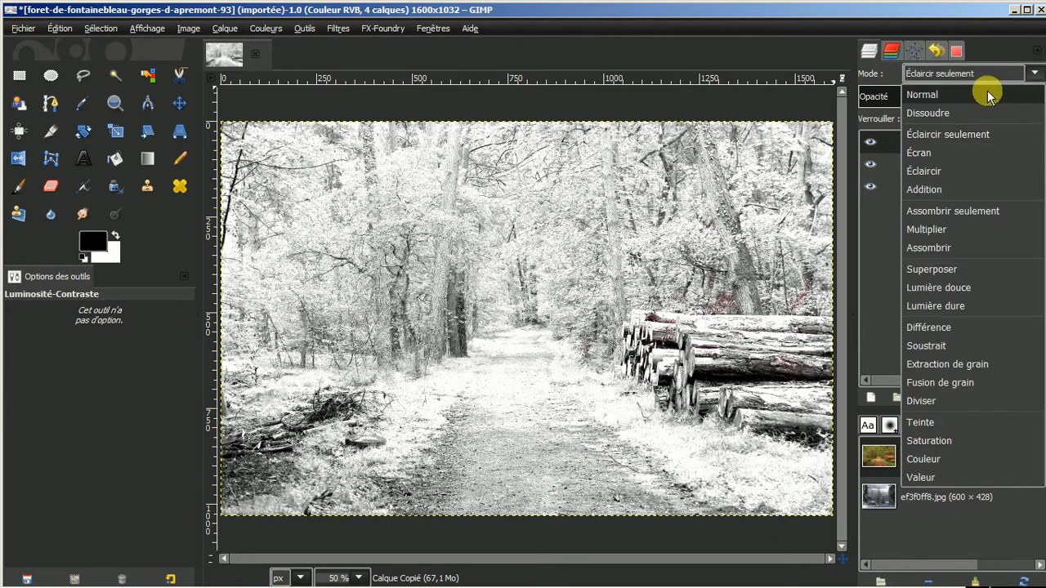
left_click(943, 97)
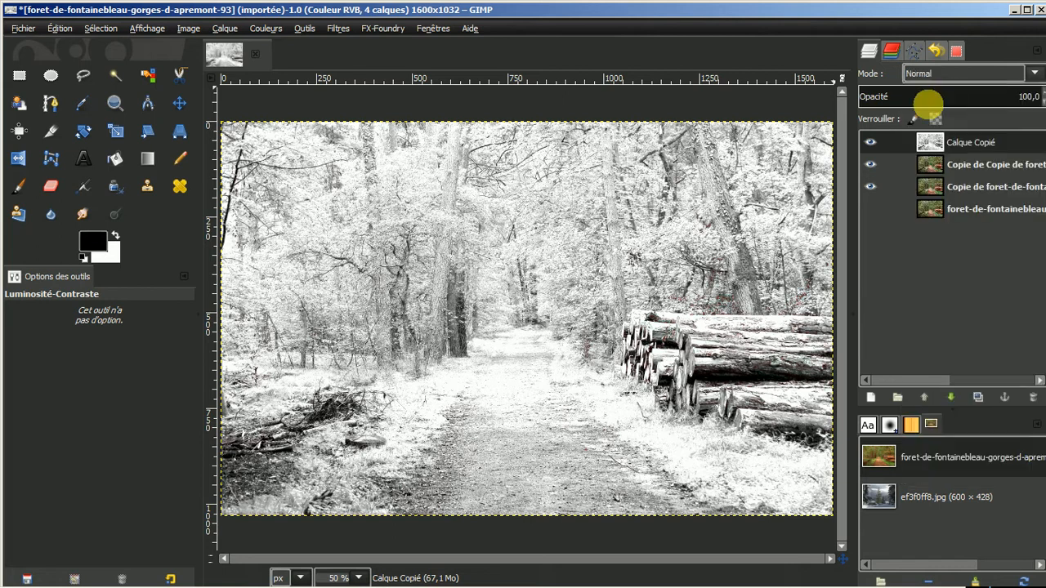
Step: Compare Éclaircir seulement with Normal mode on the greyscale layer around the log pile at 100 %, ending on Normal
scroll(699, 321, "up", 1)
scroll(698, 322, "up", 1)
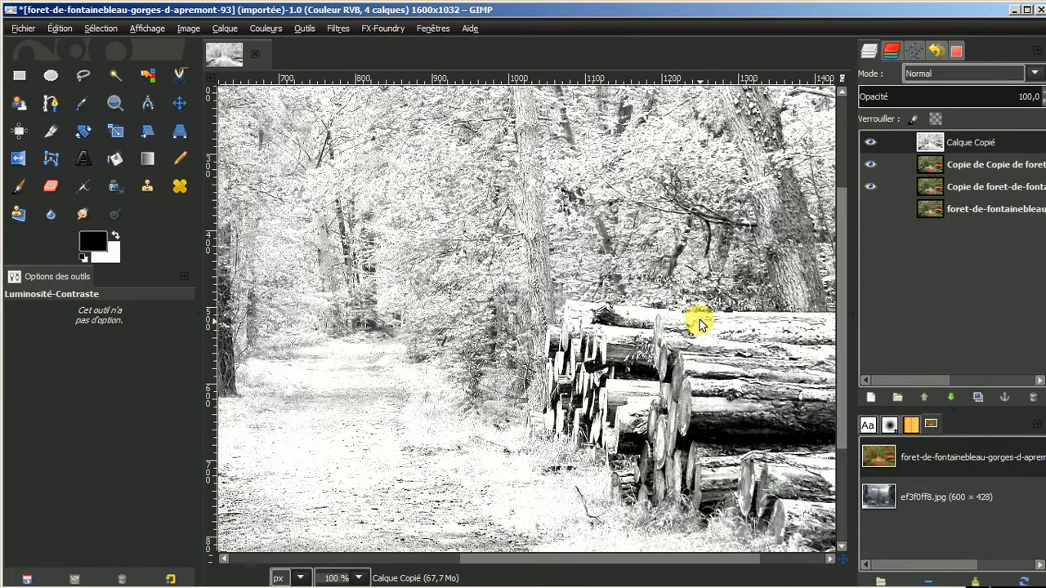
left_click_drag(532, 558, 616, 556)
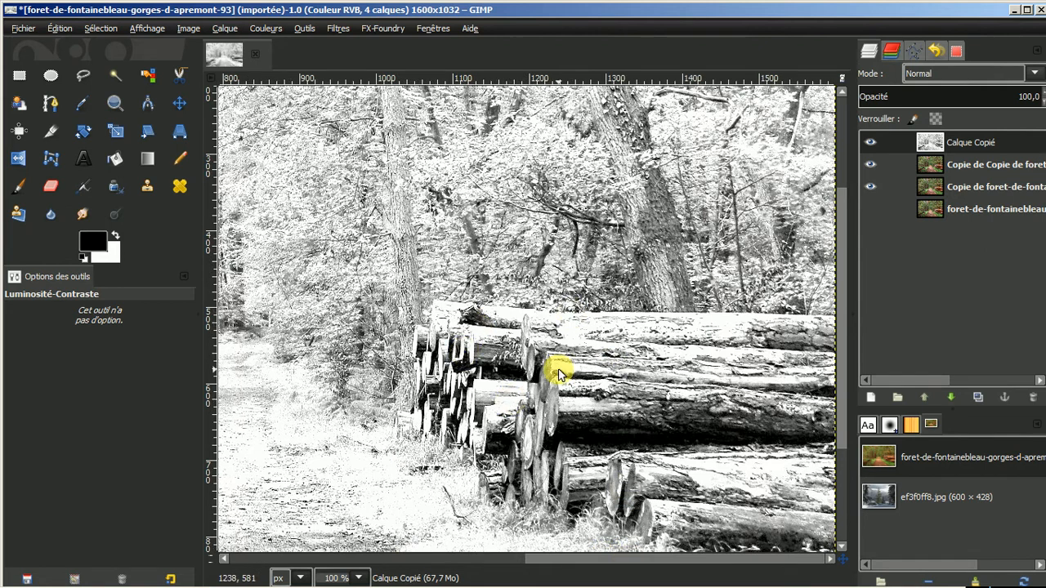
left_click(1009, 75)
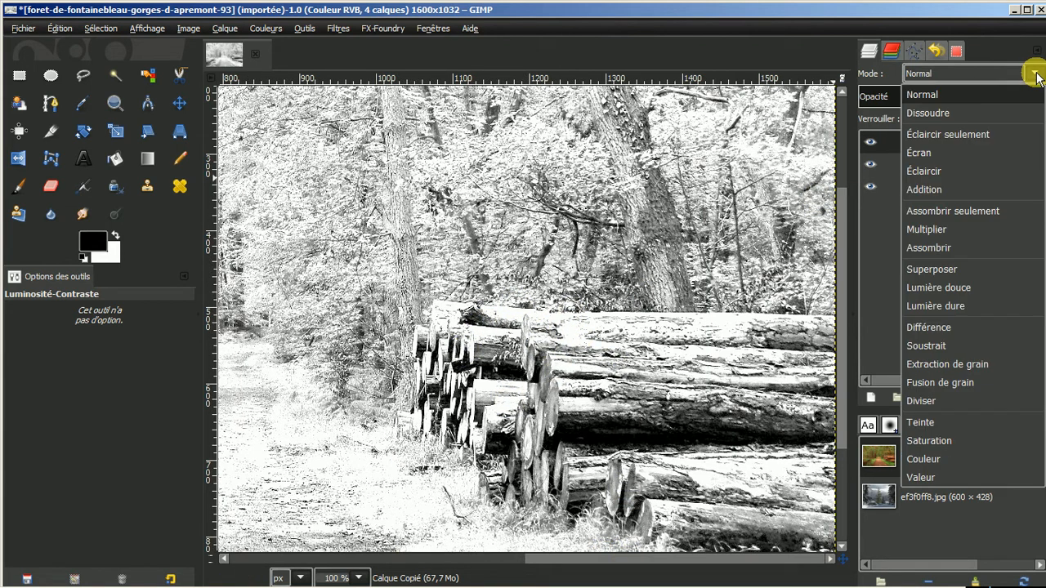
left_click(953, 134)
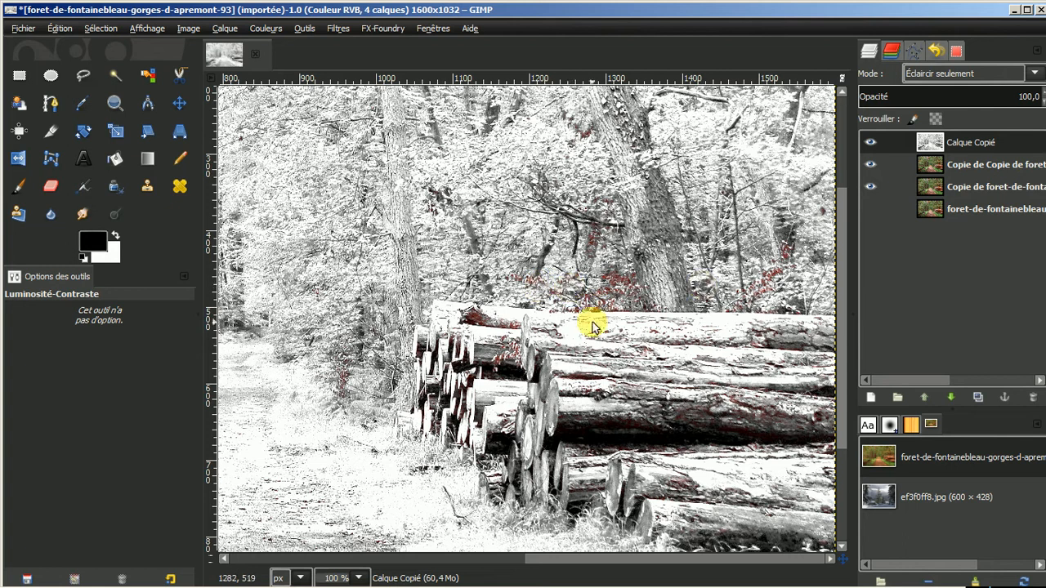
left_click(1041, 75)
left_click(940, 95)
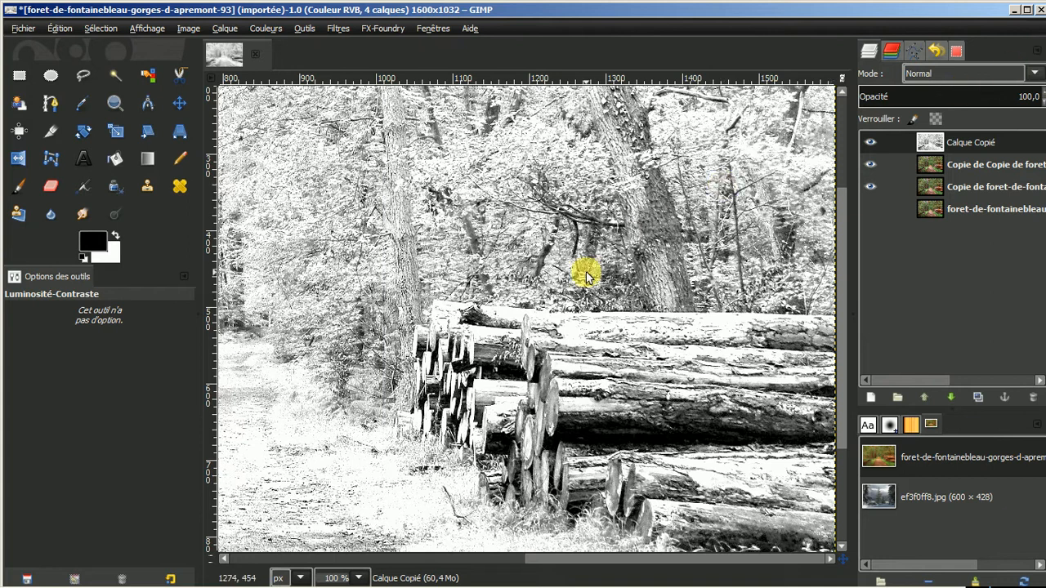
key("minus")
key("minus")
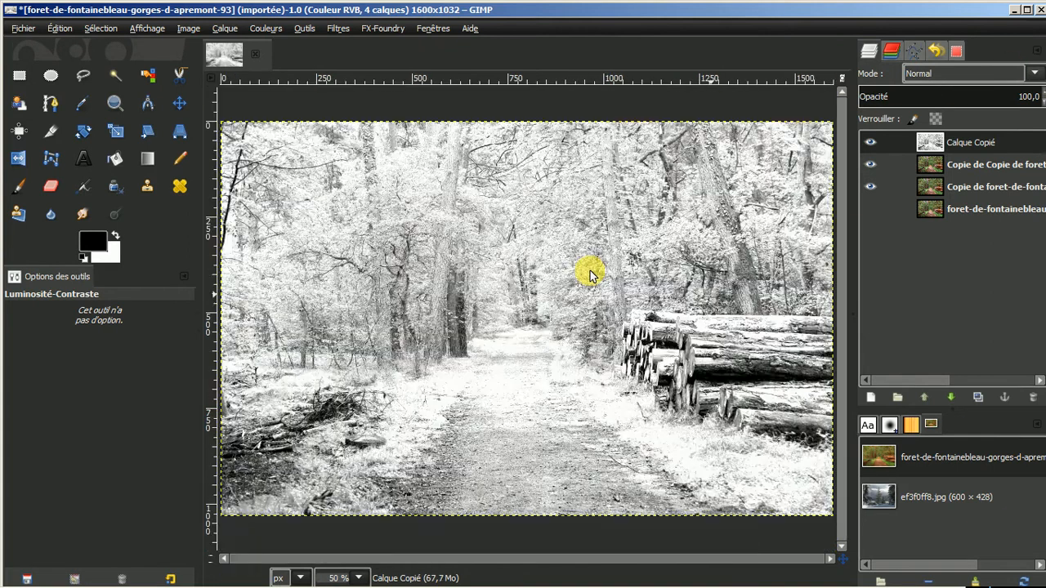
Step: Try the Écran blend mode on the greyscale layer, alone and with a duplicate, and delete the duplicate
left_click(1036, 73)
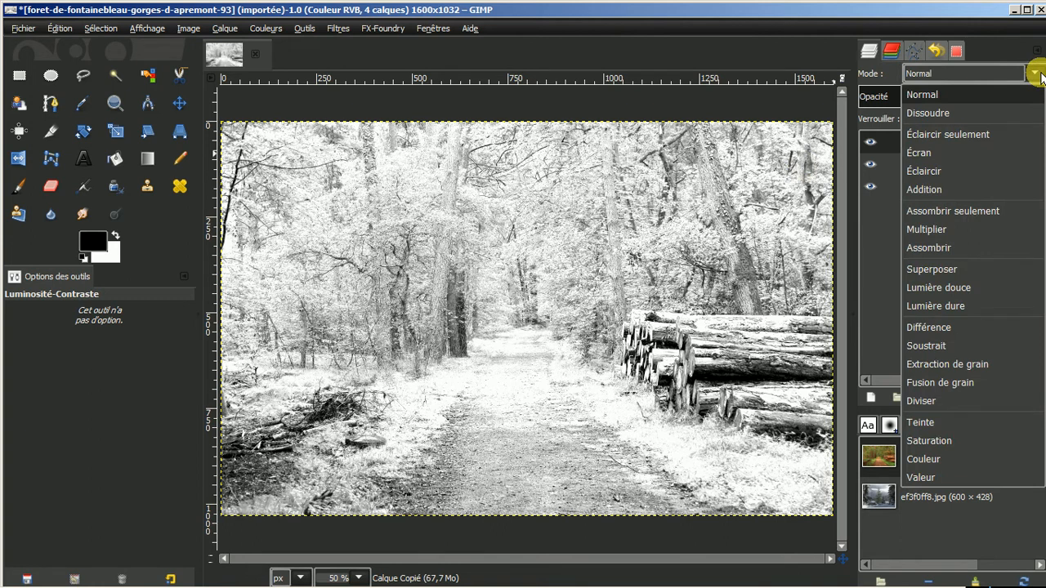
left_click(919, 154)
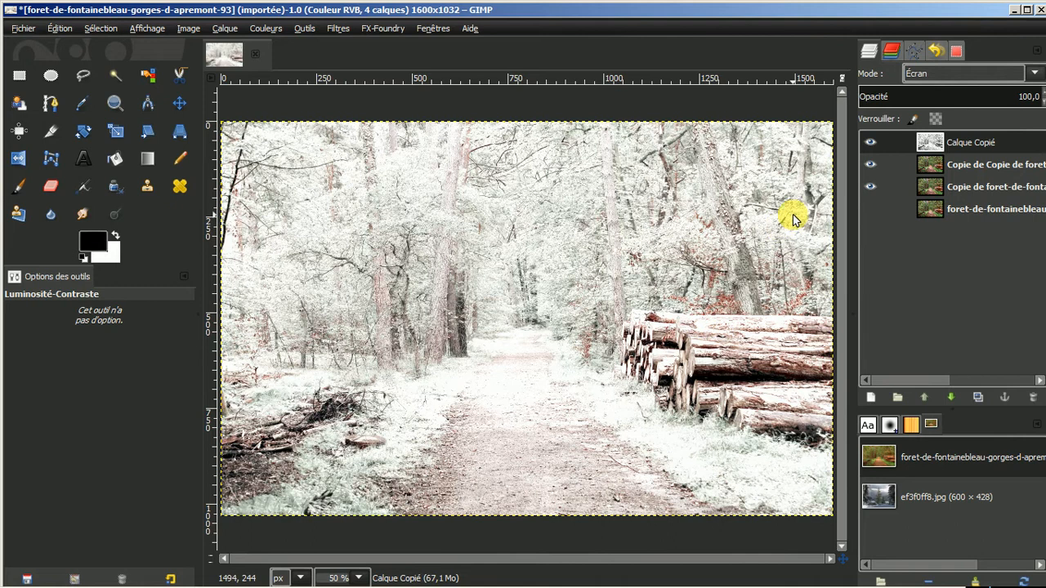
left_click(871, 143)
left_click(870, 143)
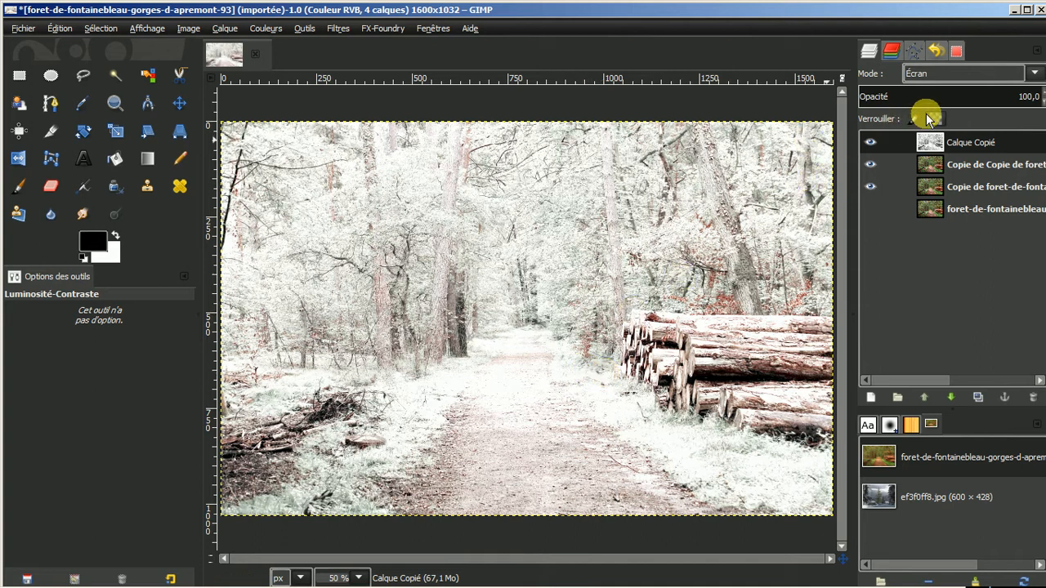
left_click(979, 398)
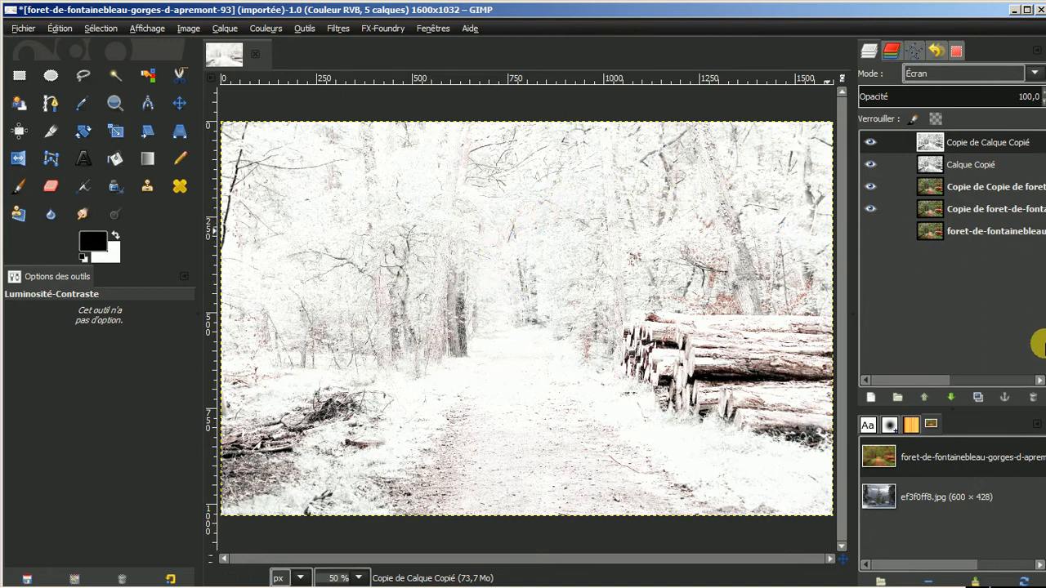
left_click(1031, 398)
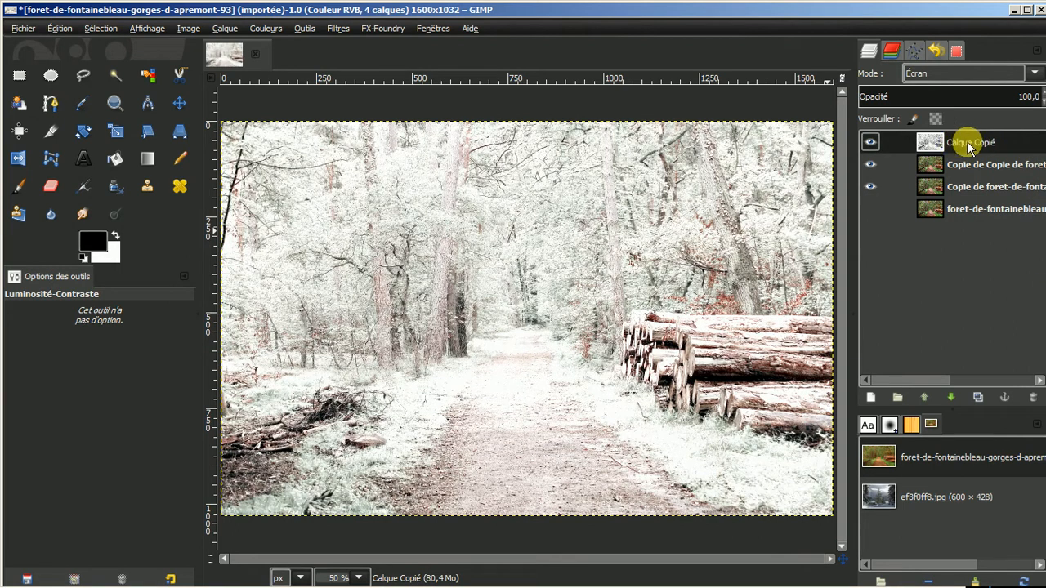
Step: Set the greyscale layer's blend mode to Éclaircir seulement and duplicate the layer
left_click(1035, 75)
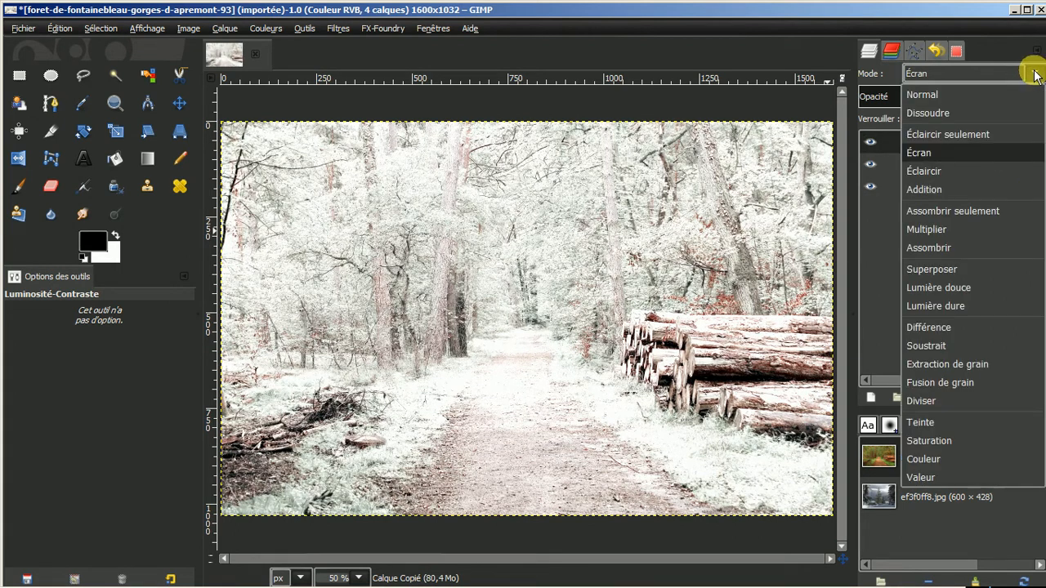
left_click(944, 136)
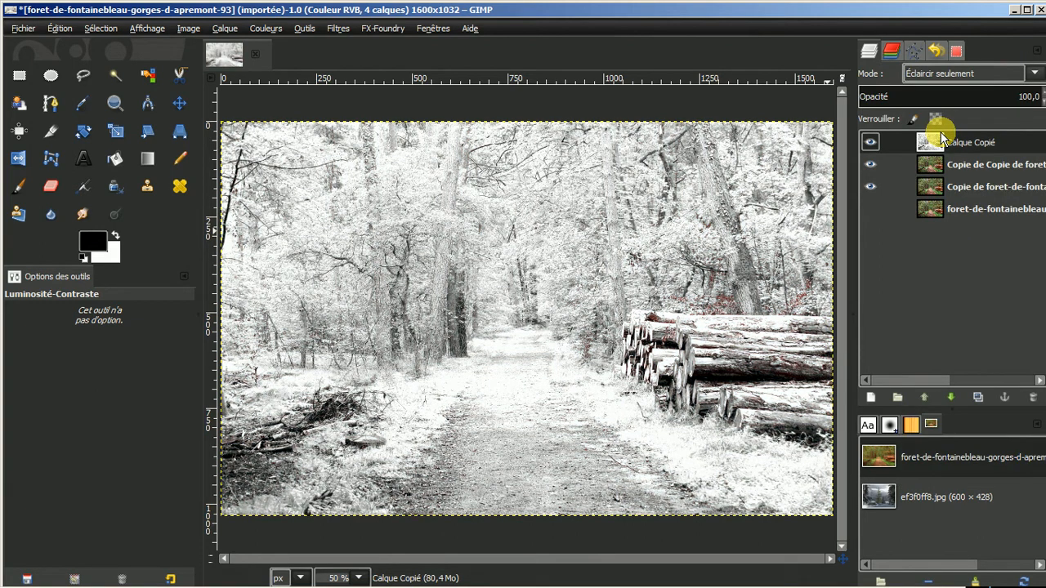
left_click(979, 396)
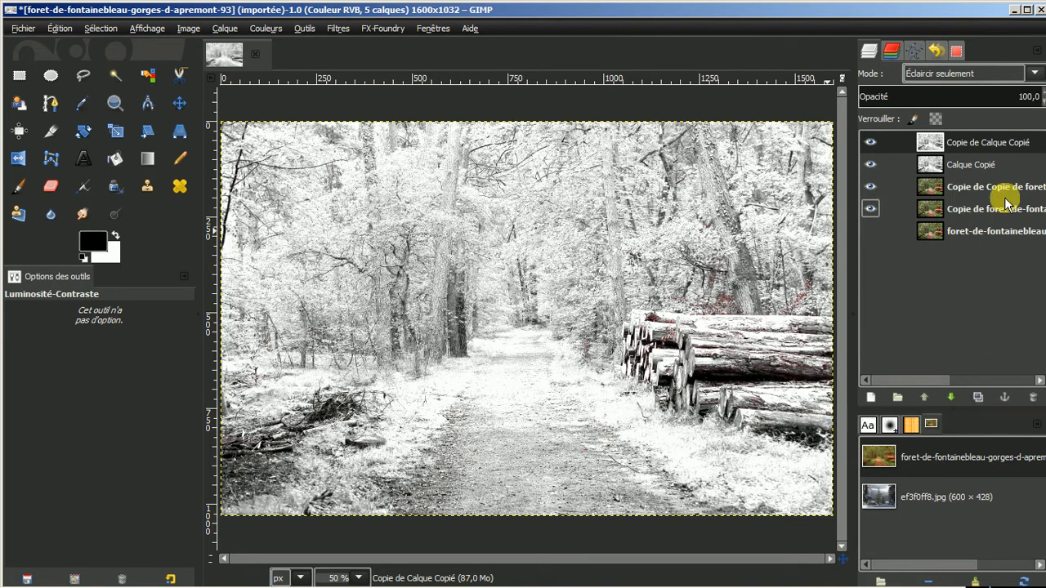
Step: Compare Écran and Éclaircir seulement on the duplicated greyscale layer, ending with its blend mode set to Écran
left_click(1036, 75)
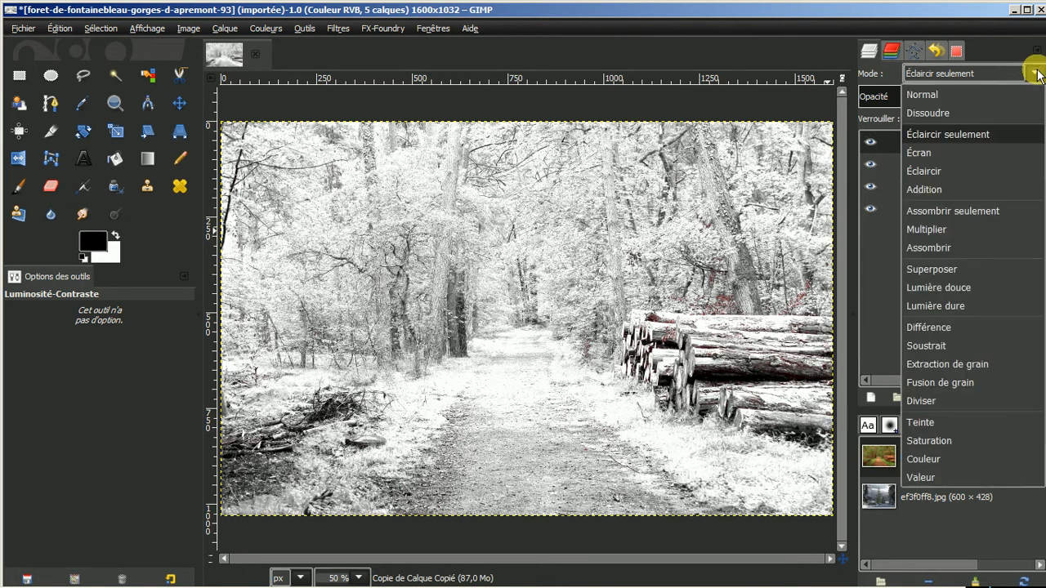
left_click(937, 153)
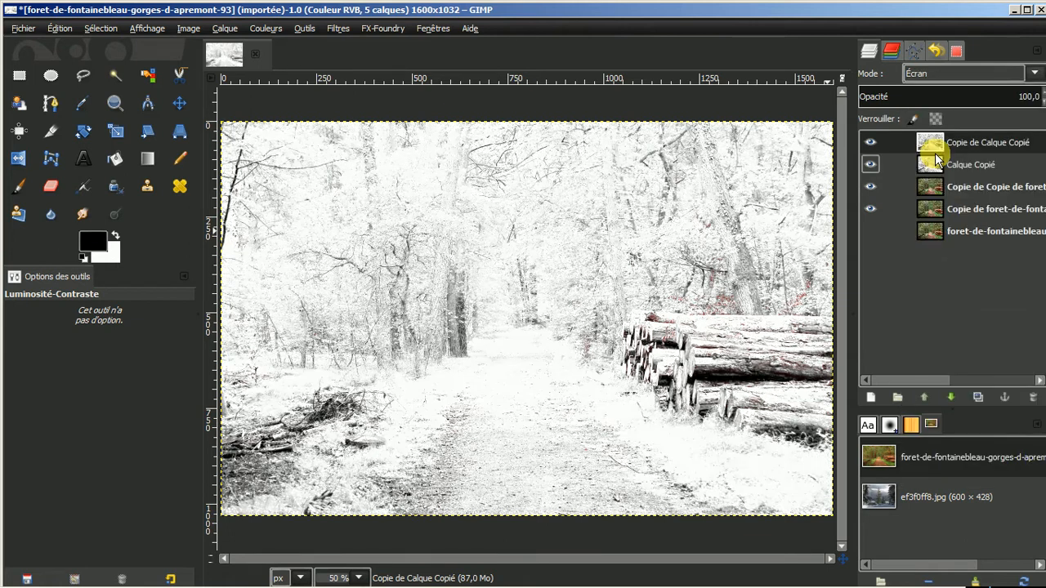
left_click(1028, 75)
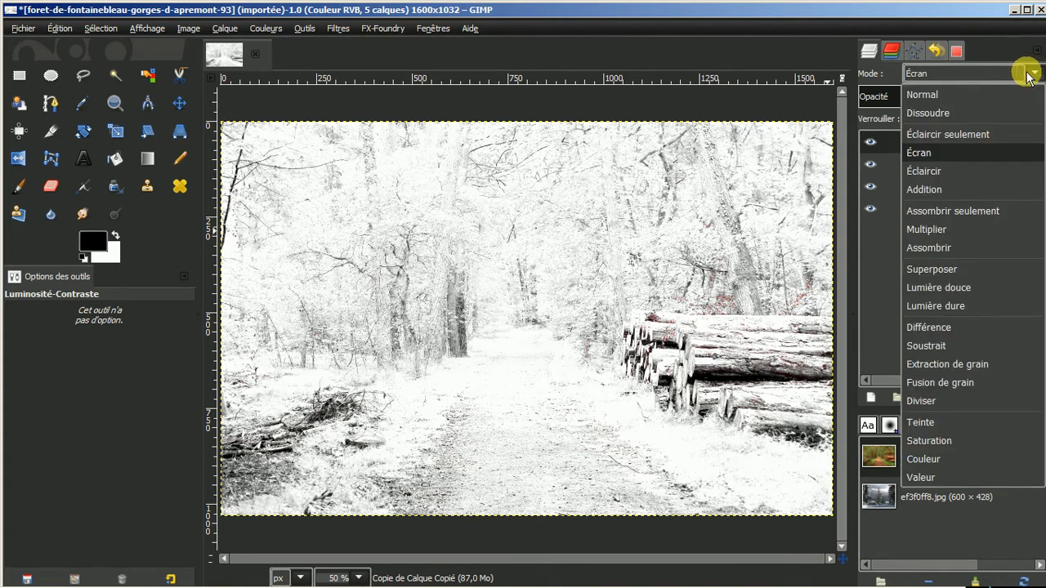
left_click(947, 134)
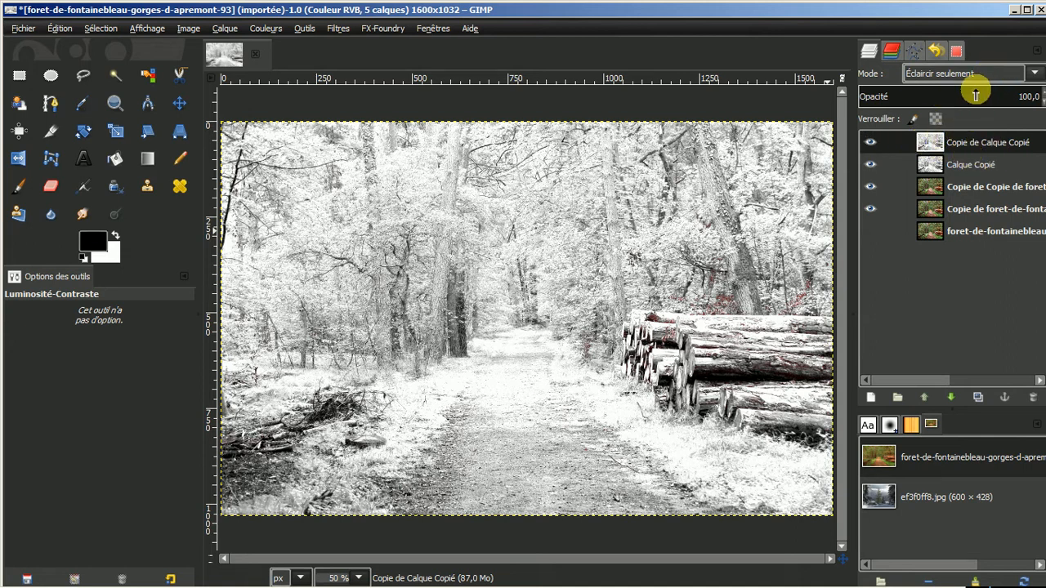
left_click(1034, 72)
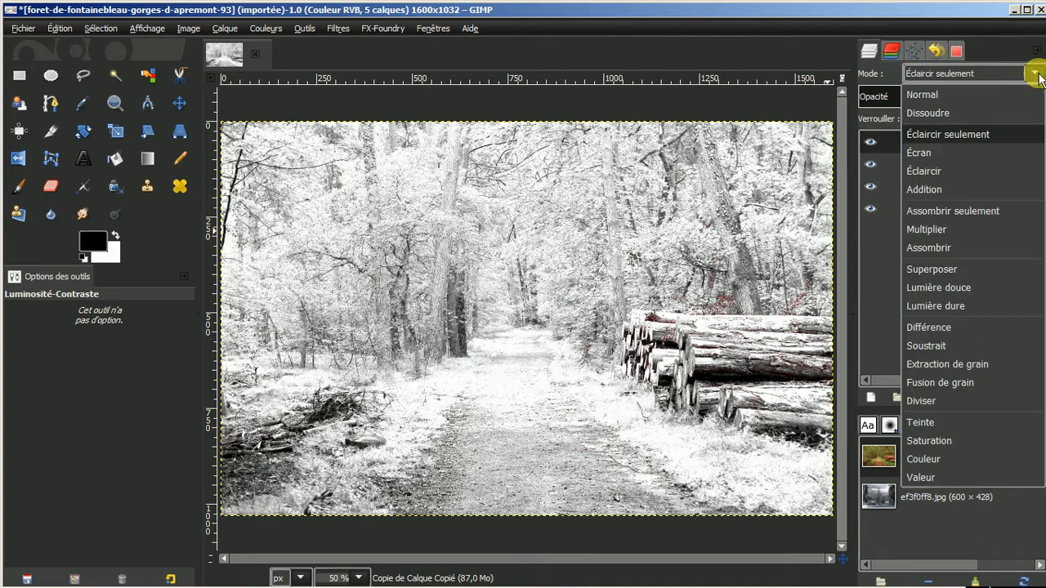
left_click(936, 155)
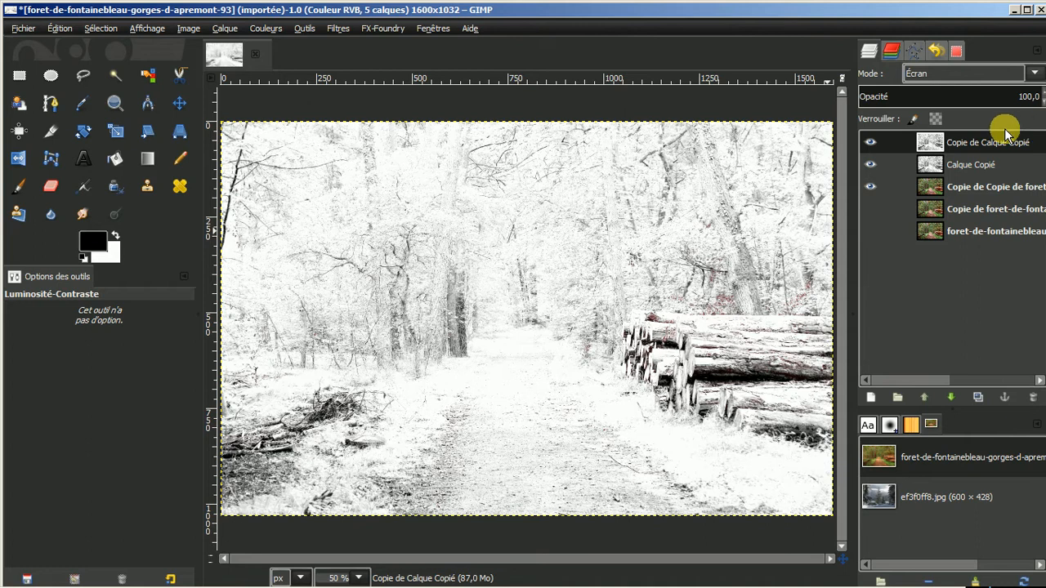
Step: Try a further duplicate of the top Écran layer and delete it again
right_click(964, 145)
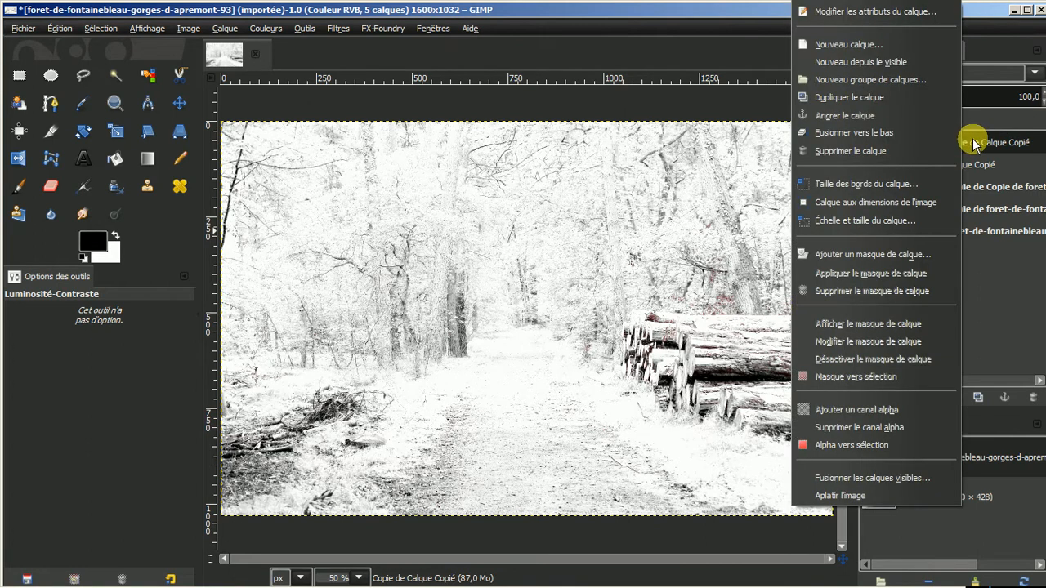
left_click(751, 58)
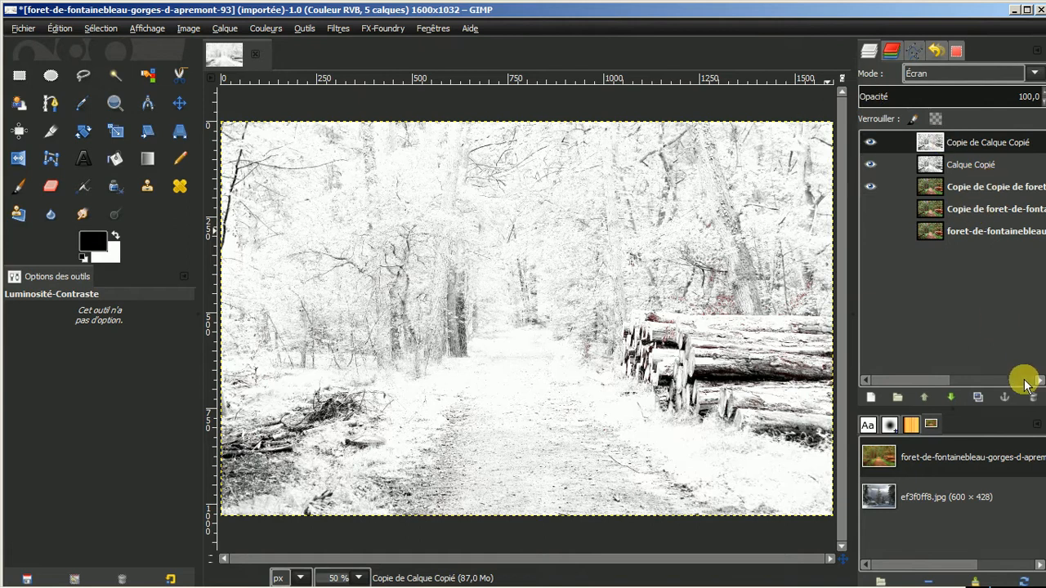
left_click(977, 398)
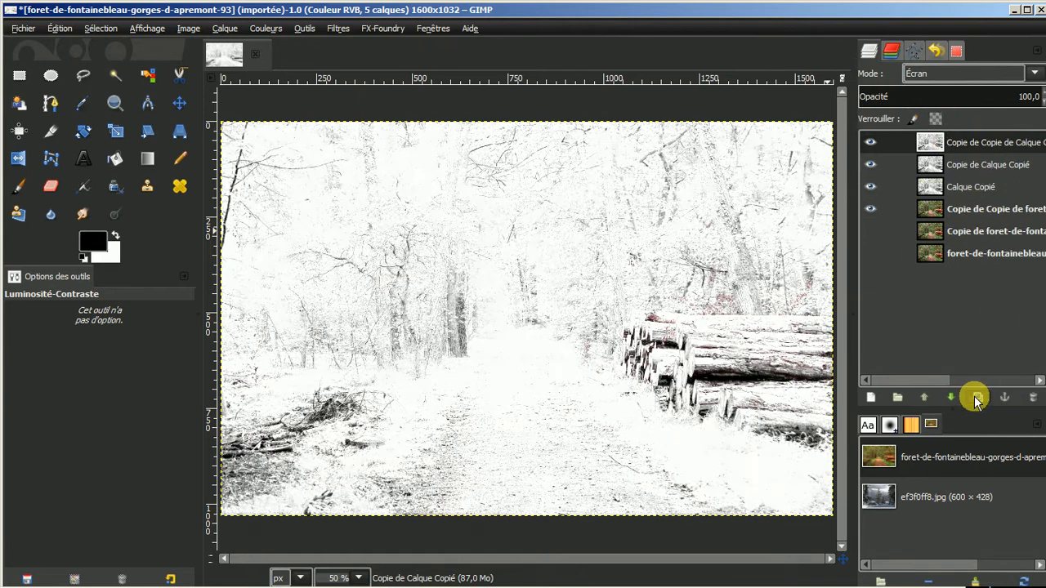
left_click(1033, 398)
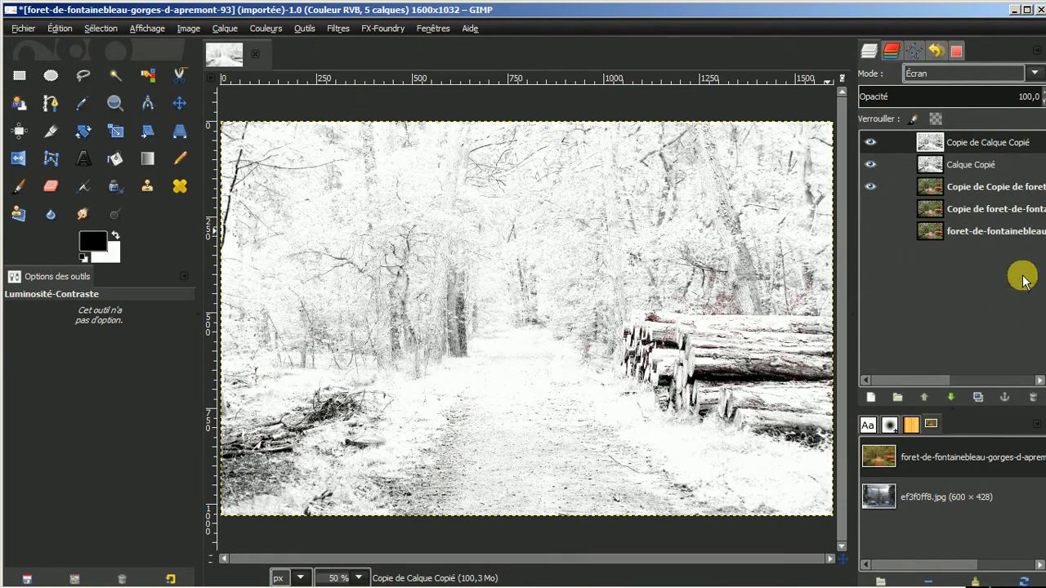
Step: Merge the visible greyscale, Éclaircir seulement and Écran layers into one layer
right_click(969, 146)
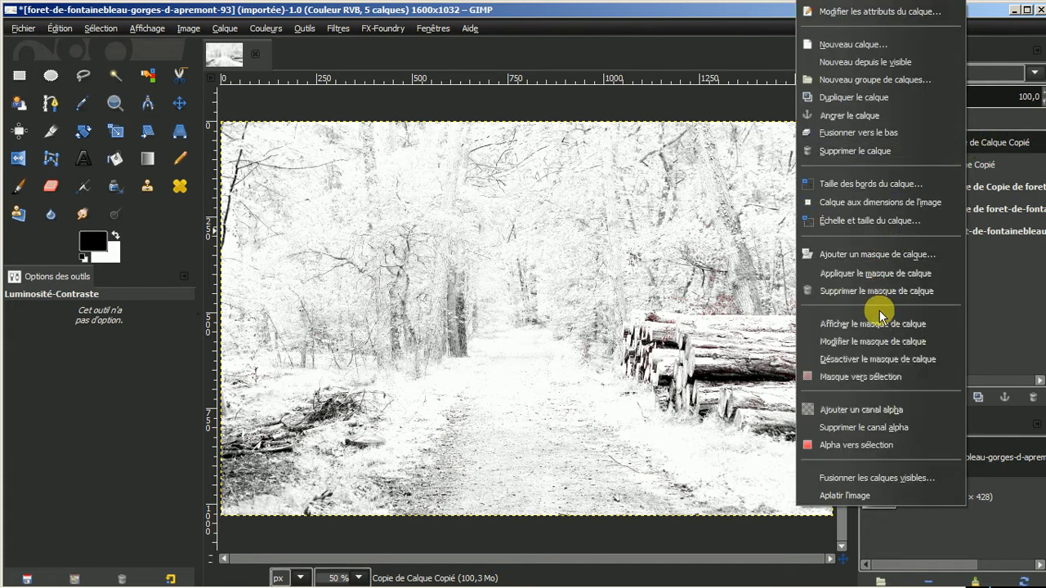
left_click(867, 479)
left_click(889, 569)
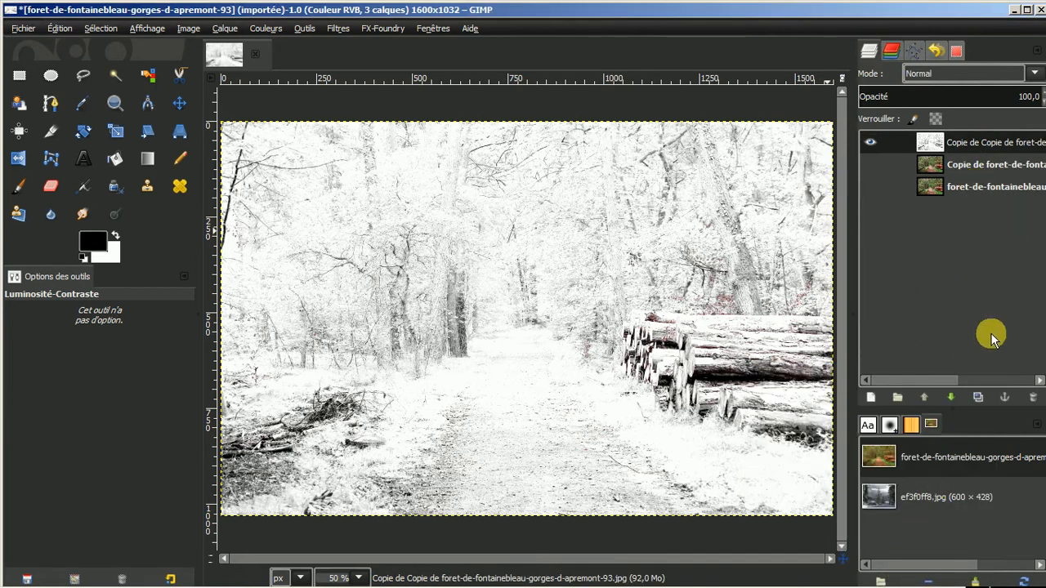
left_click(979, 397)
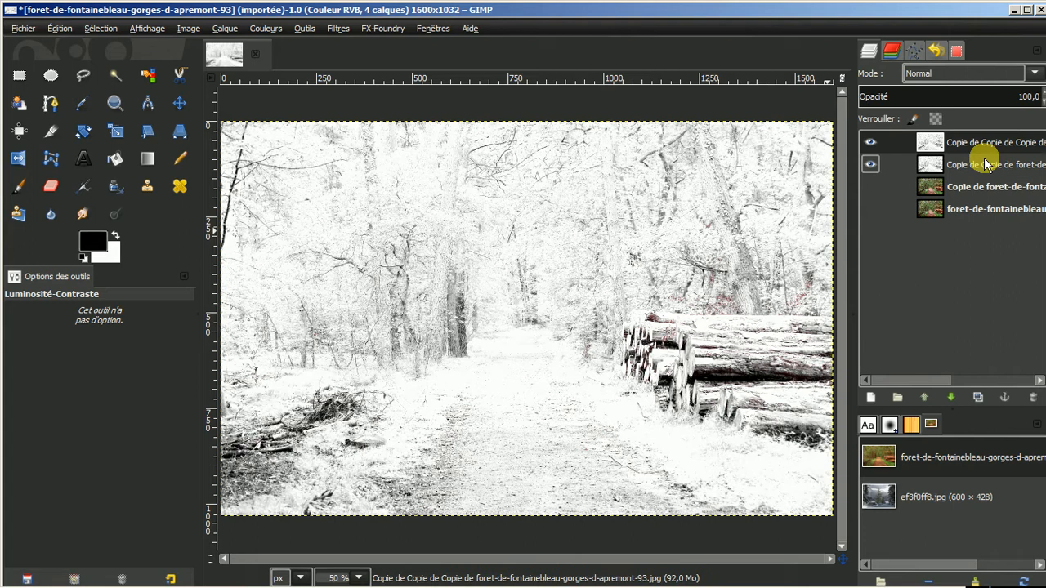
left_click(1033, 400)
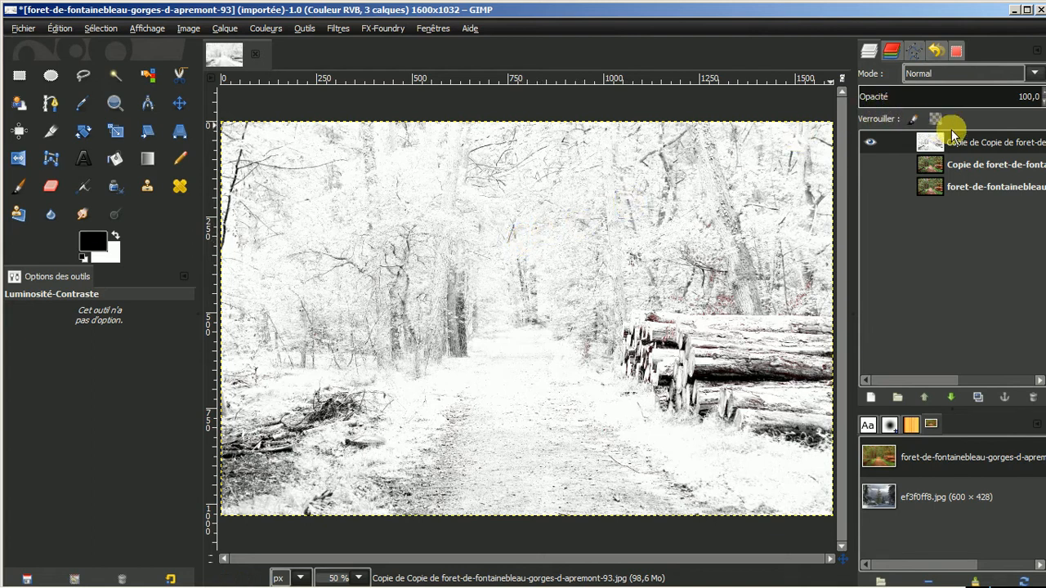
left_click(1030, 71)
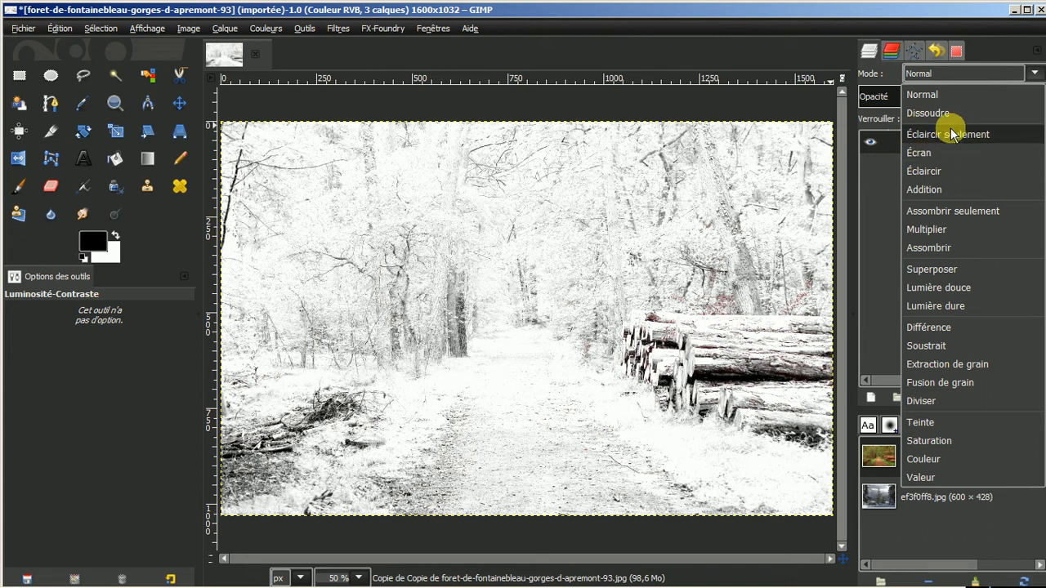
left_click(793, 102)
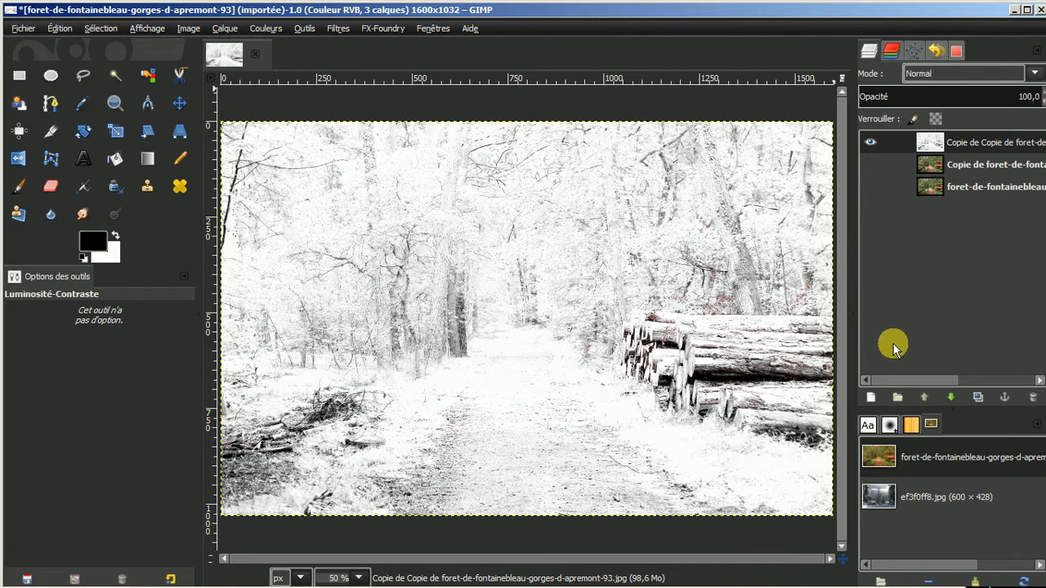
Step: Add a new transparent layer above the merged layer, filled with black and set to the Superposer blend mode
left_click(870, 397)
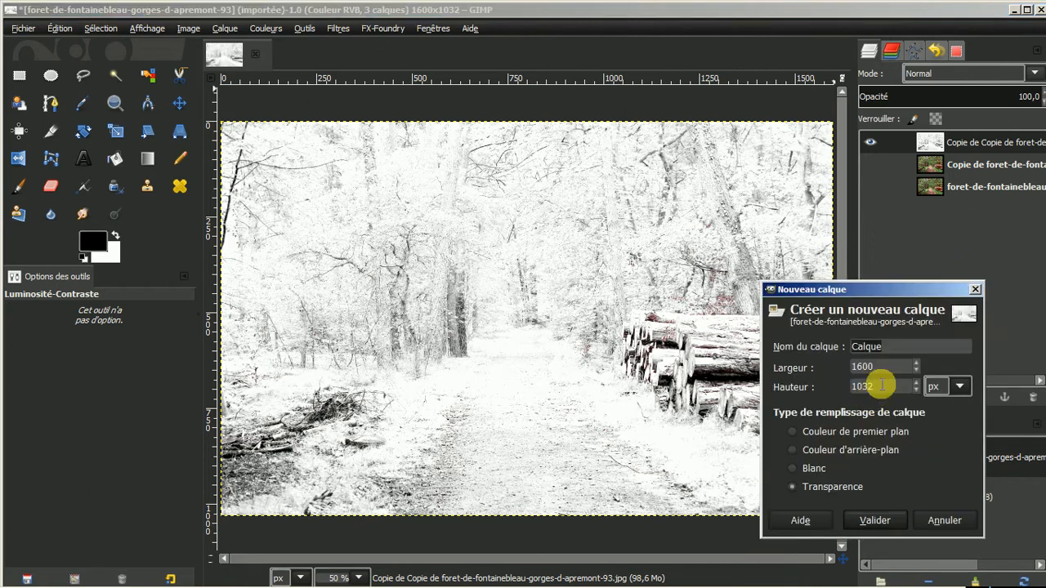
left_click(868, 516)
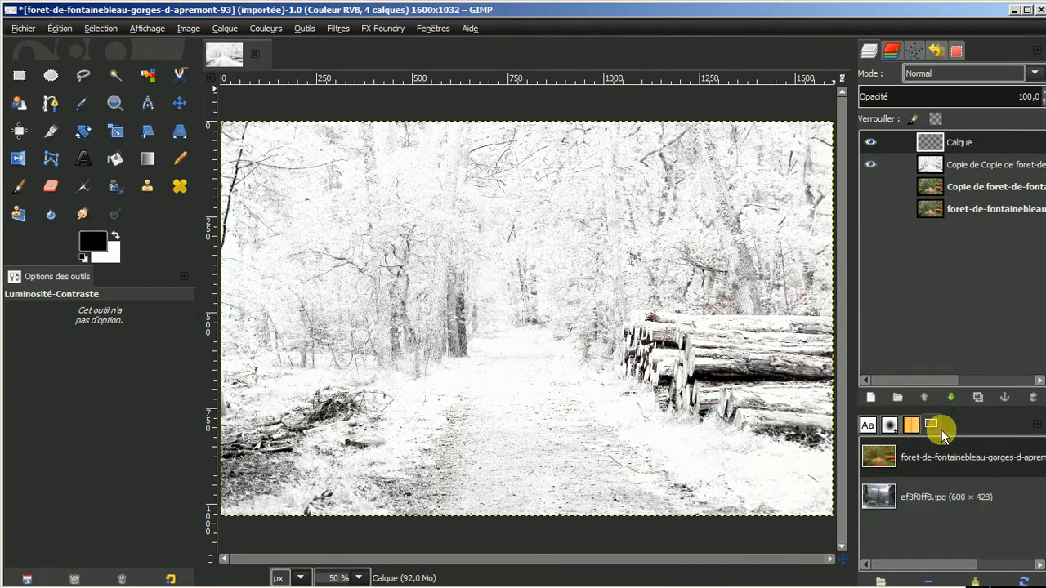
left_click(113, 158)
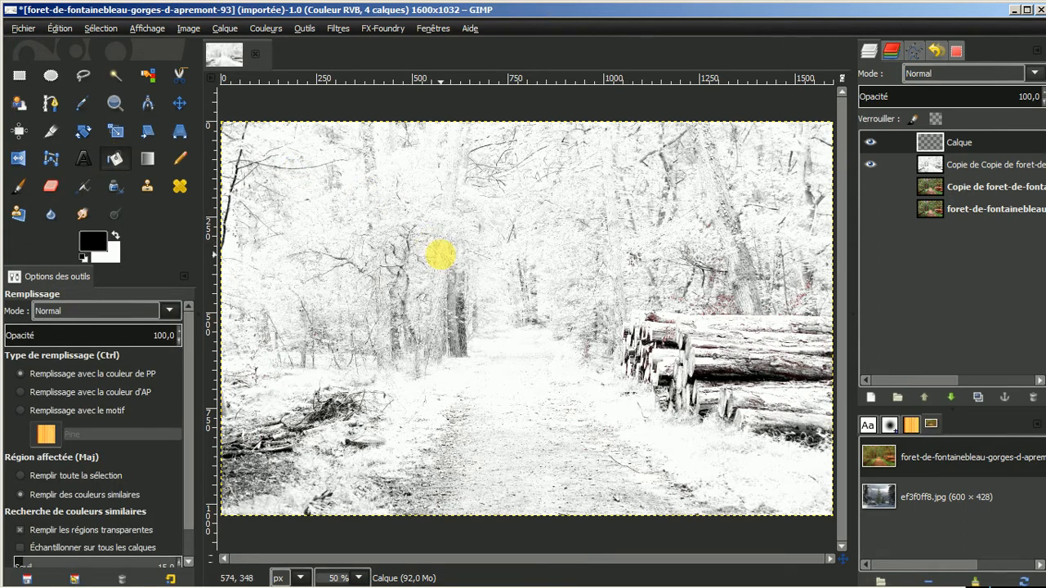
left_click(440, 255)
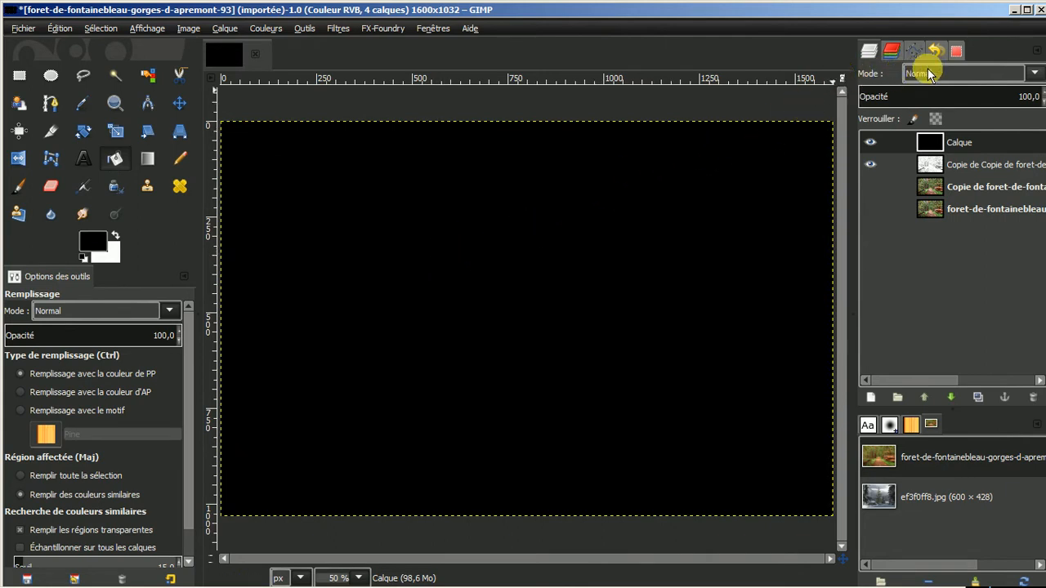
left_click(1031, 73)
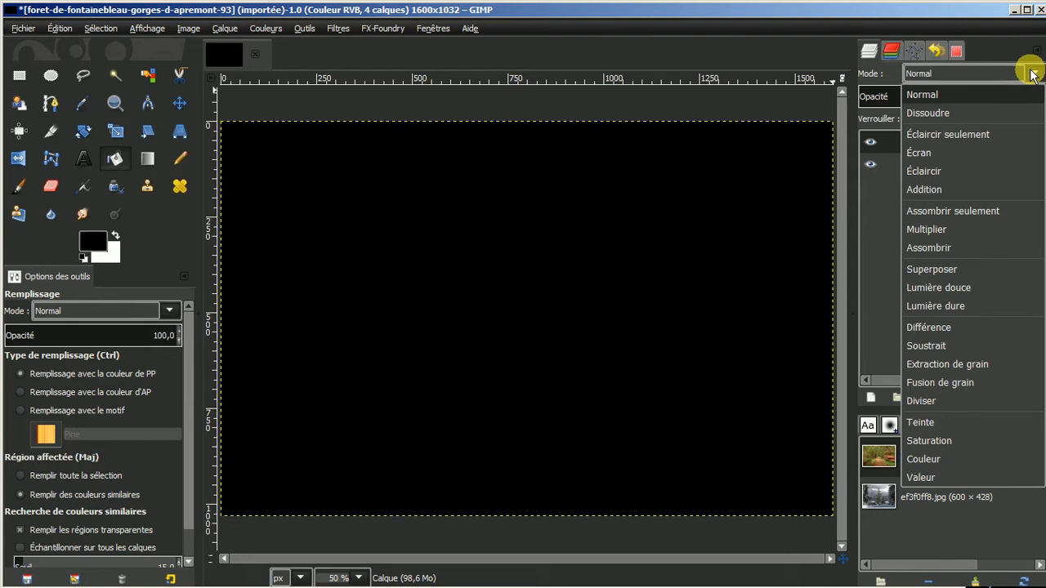
left_click(931, 269)
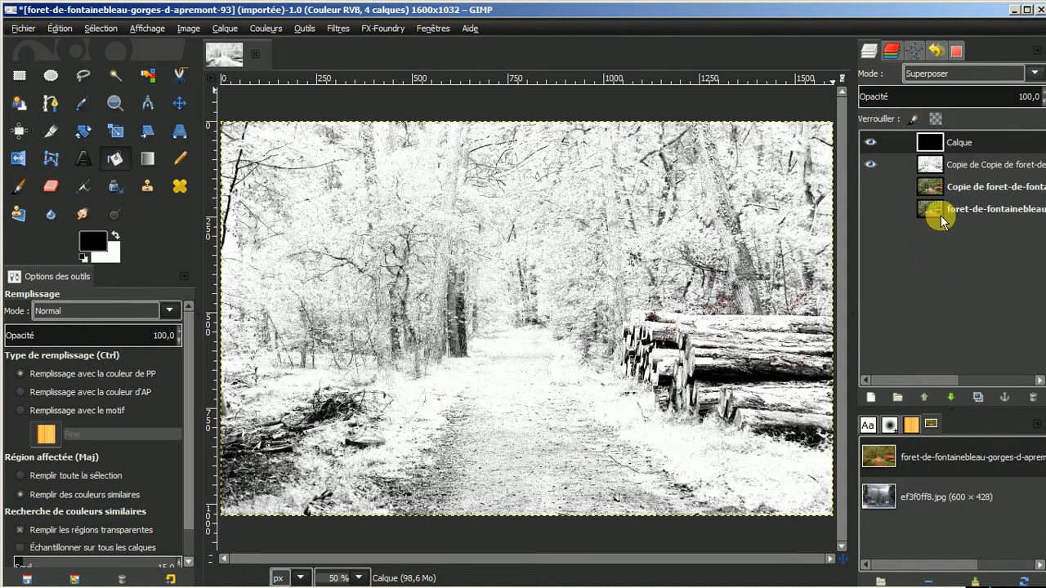
Step: Compare the image with the black Superposer layer hidden and shown, and try a duplicate of it before deleting that copy
left_click(871, 143)
left_click(871, 144)
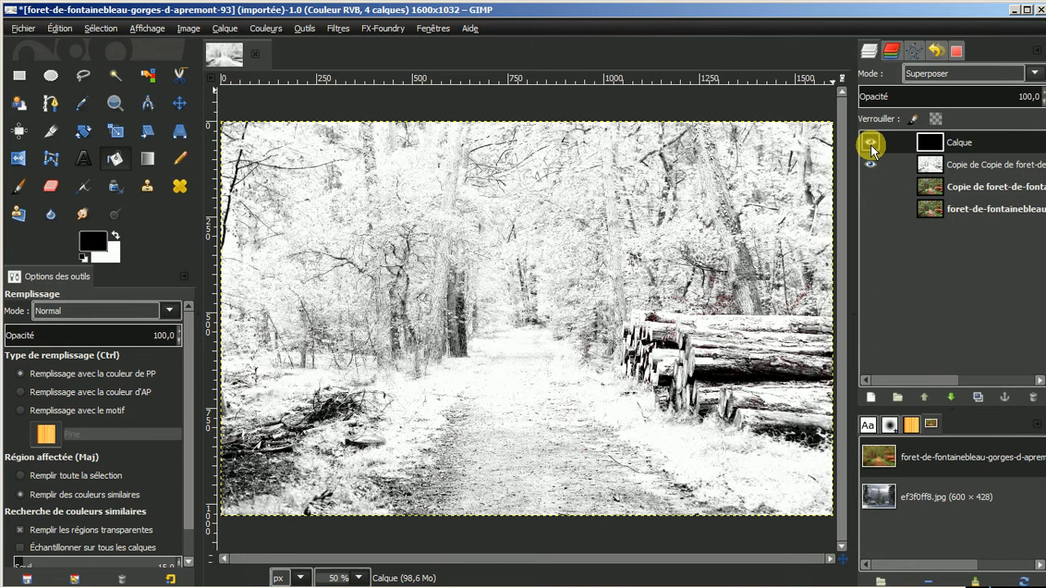
left_click(871, 144)
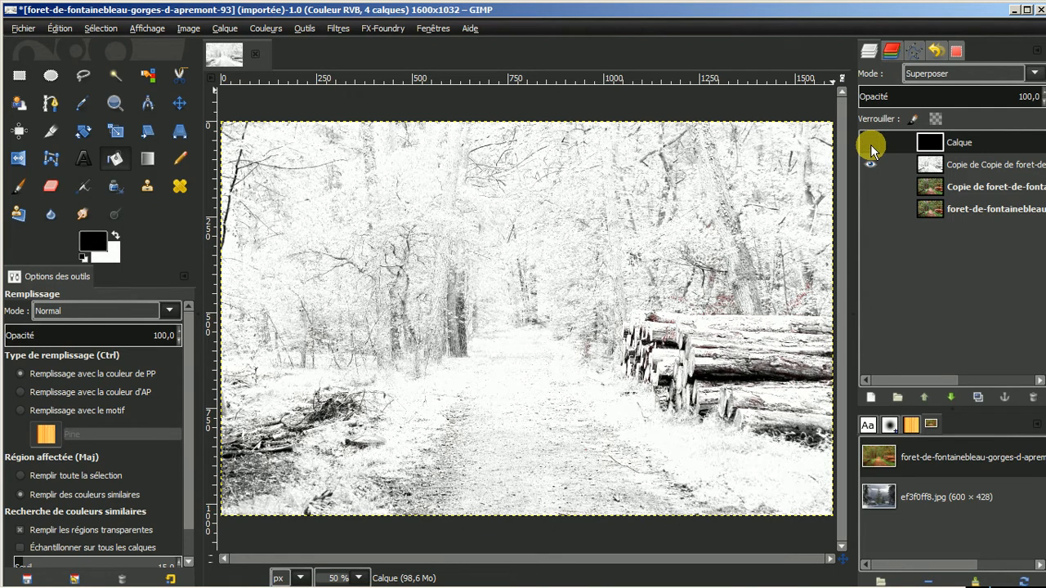
left_click(871, 143)
left_click(871, 144)
left_click(871, 144)
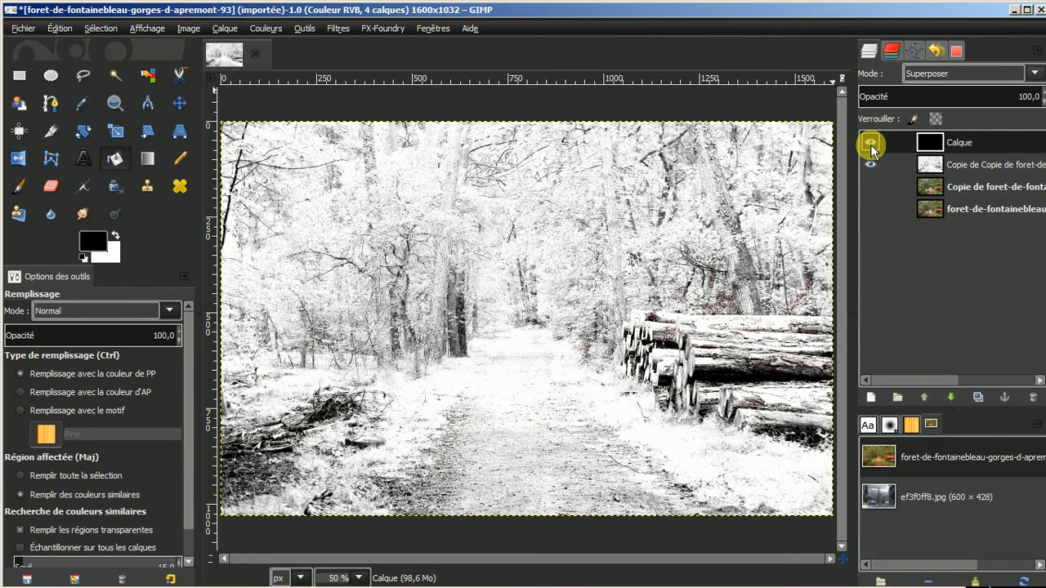
left_click(979, 395)
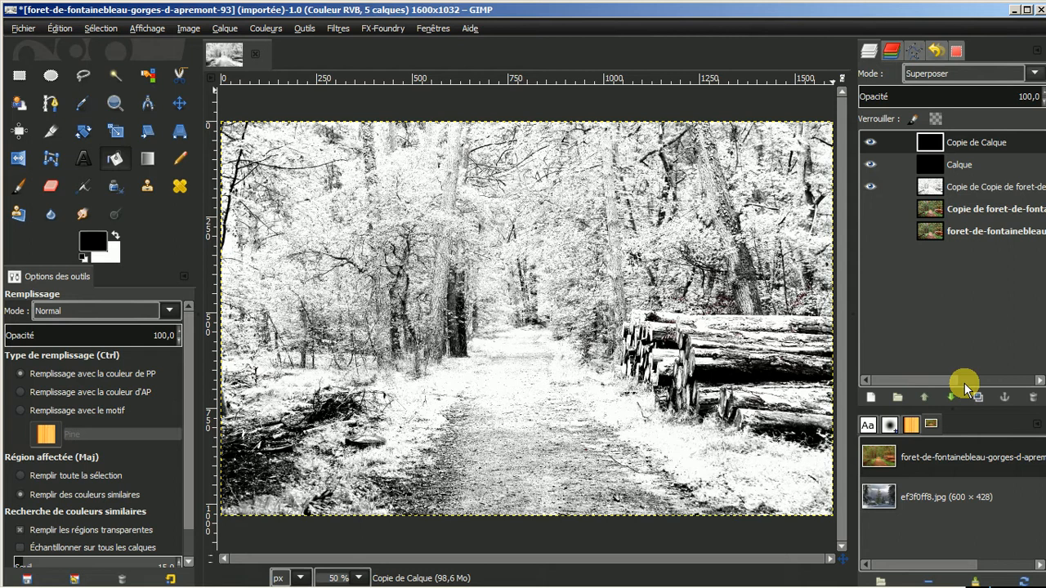
left_click(1032, 399)
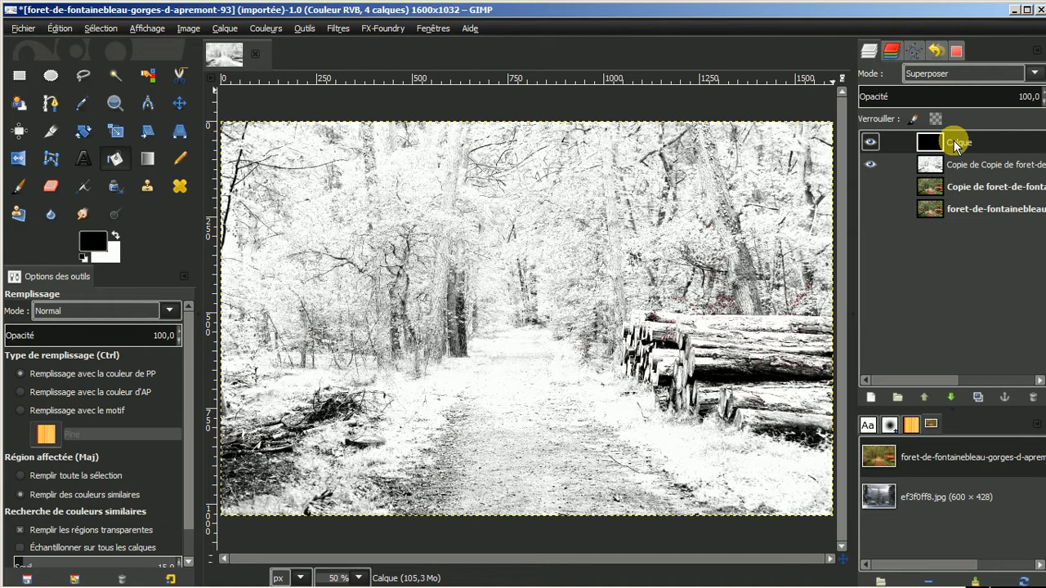
Step: Hide the black layer and duplicate the merged greyscale layer
left_click(871, 142)
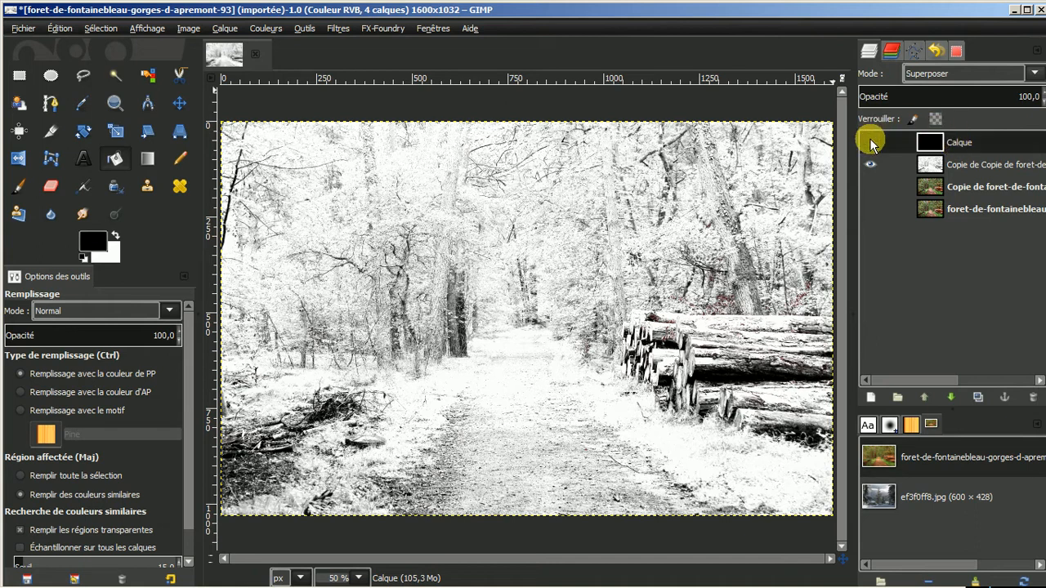
left_click(967, 167)
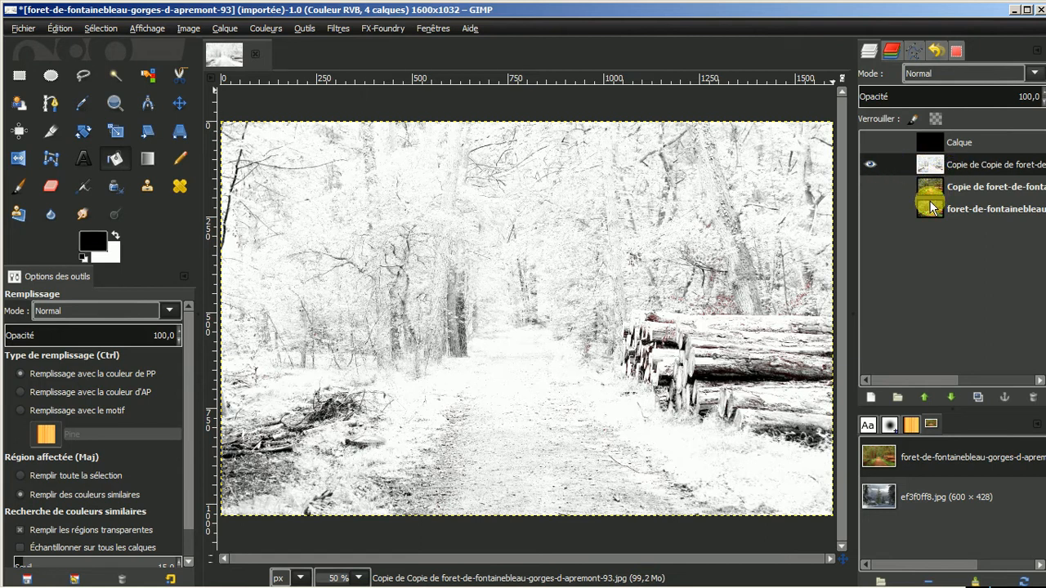
left_click(978, 395)
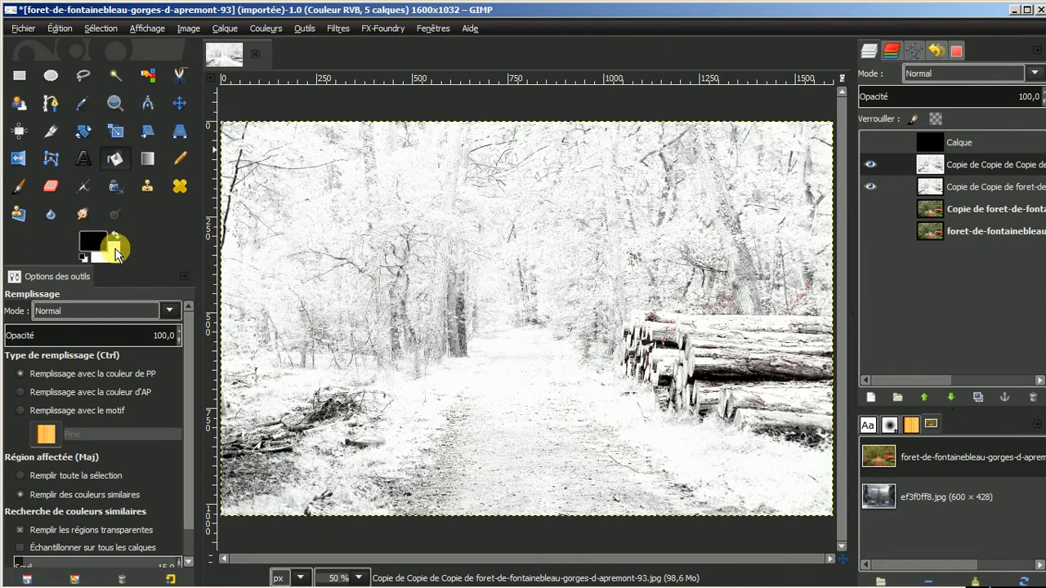
Step: Set the background colour to the grey 888181
left_click(114, 257)
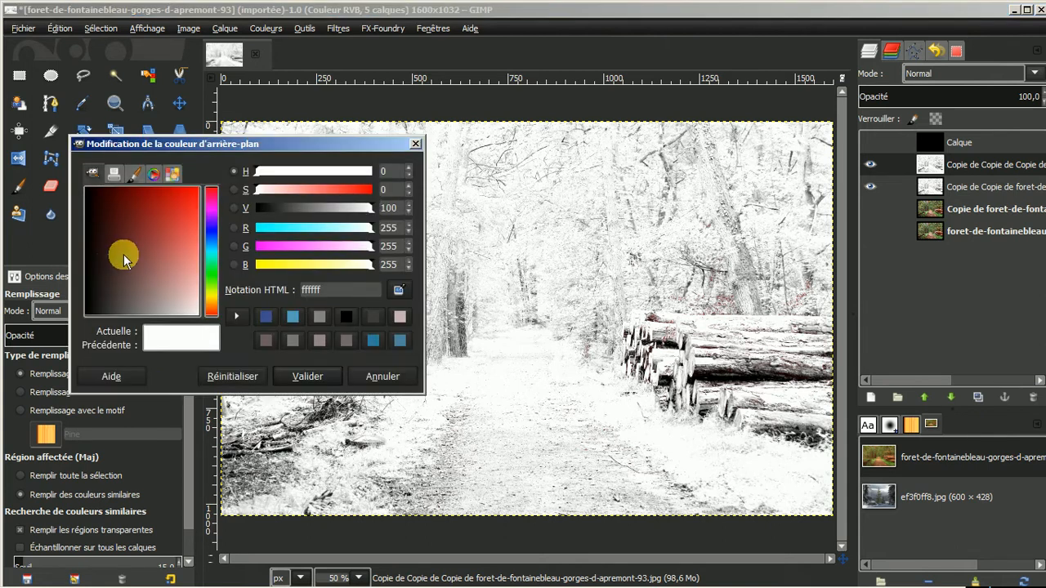
left_click(320, 317)
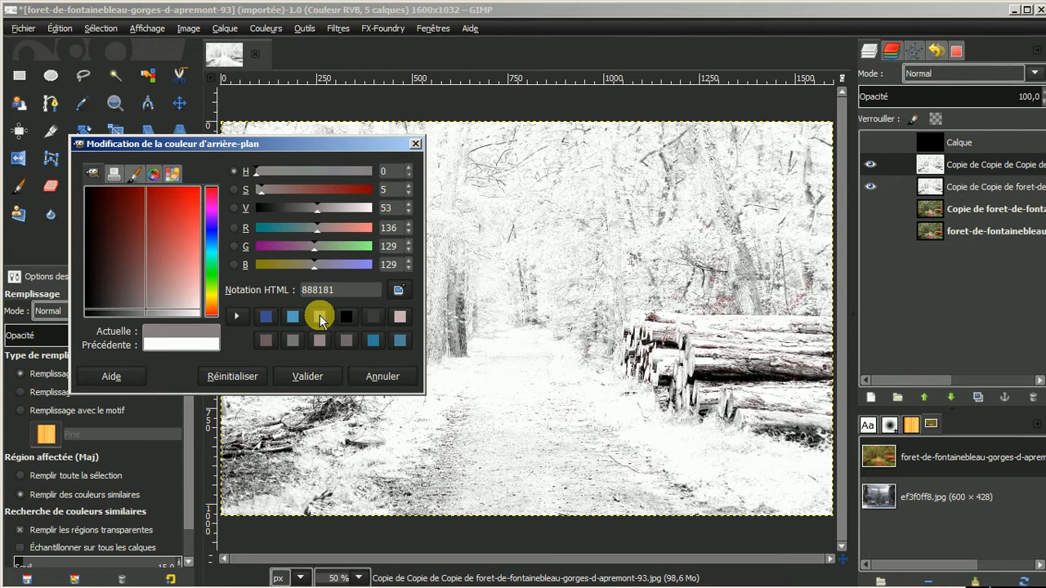
left_click(308, 375)
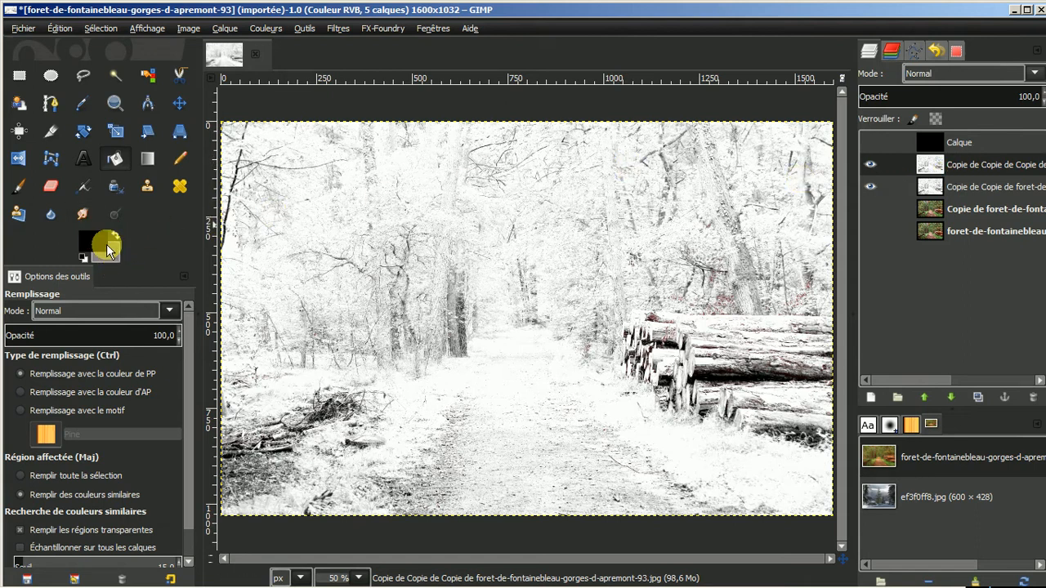
Step: Apply the Application de dégradé colour map to the duplicated layer and set its blend mode to Superposer
left_click(266, 29)
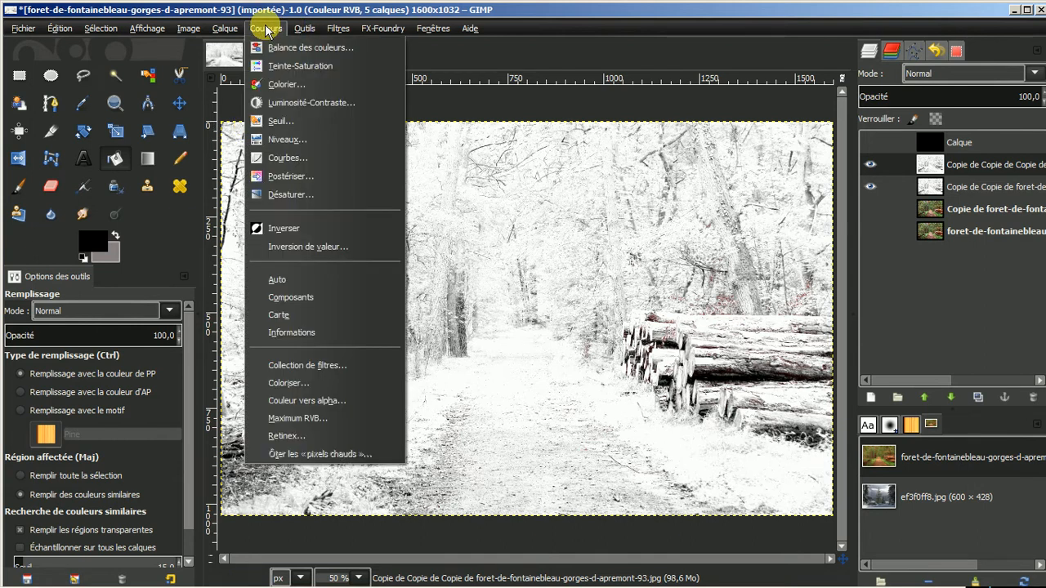
mouse_move(279, 310)
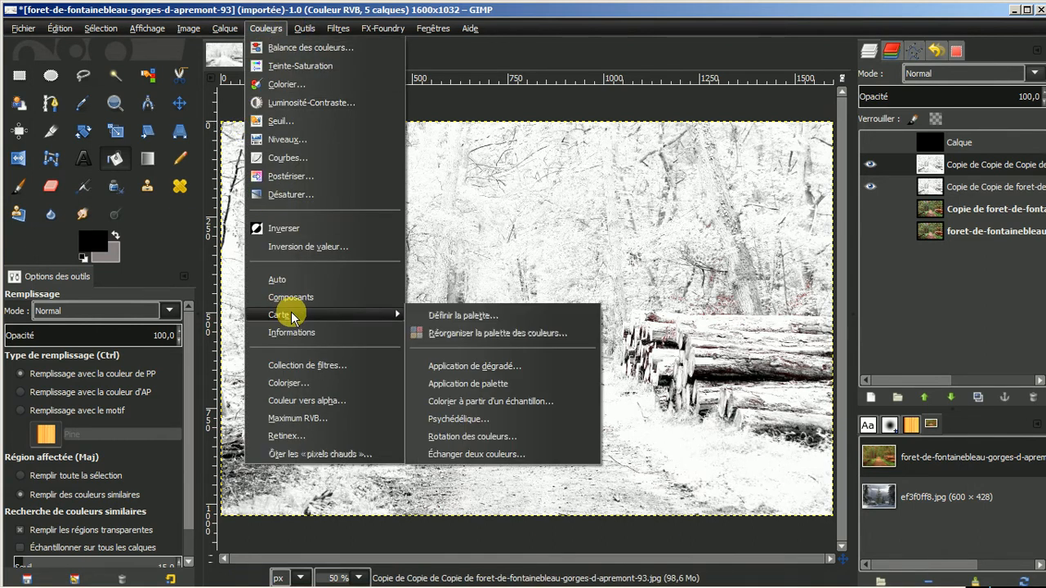
left_click(464, 364)
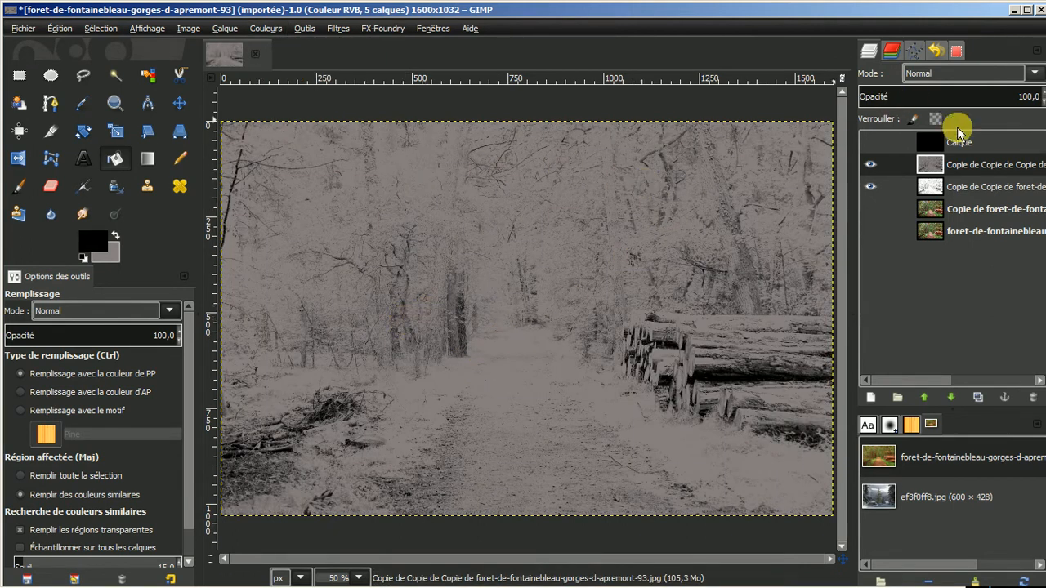
left_click(1036, 75)
left_click(928, 267)
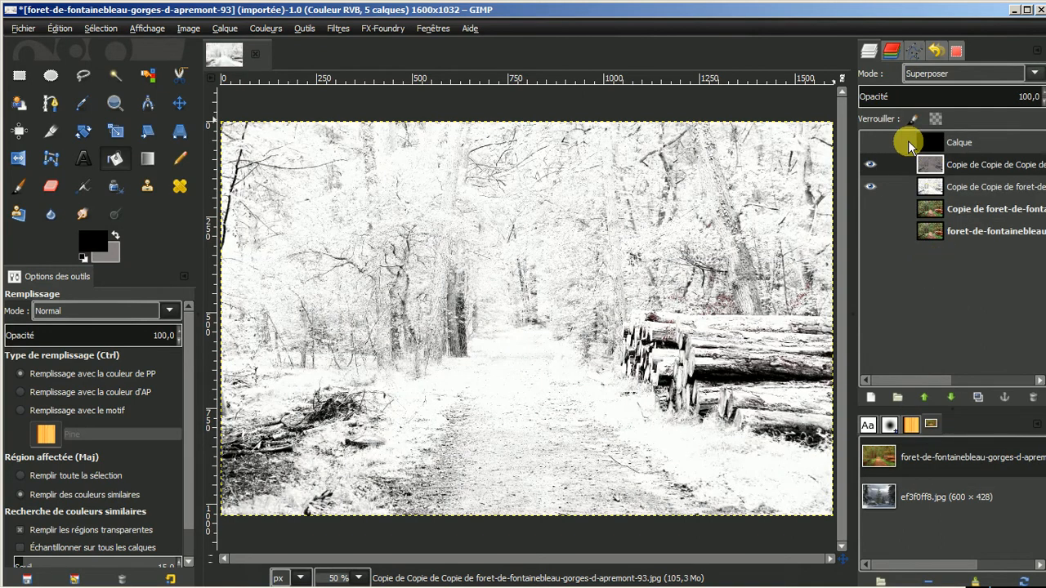
Step: Show the black Superposer layer again and compare the image with and without it
left_click(870, 142)
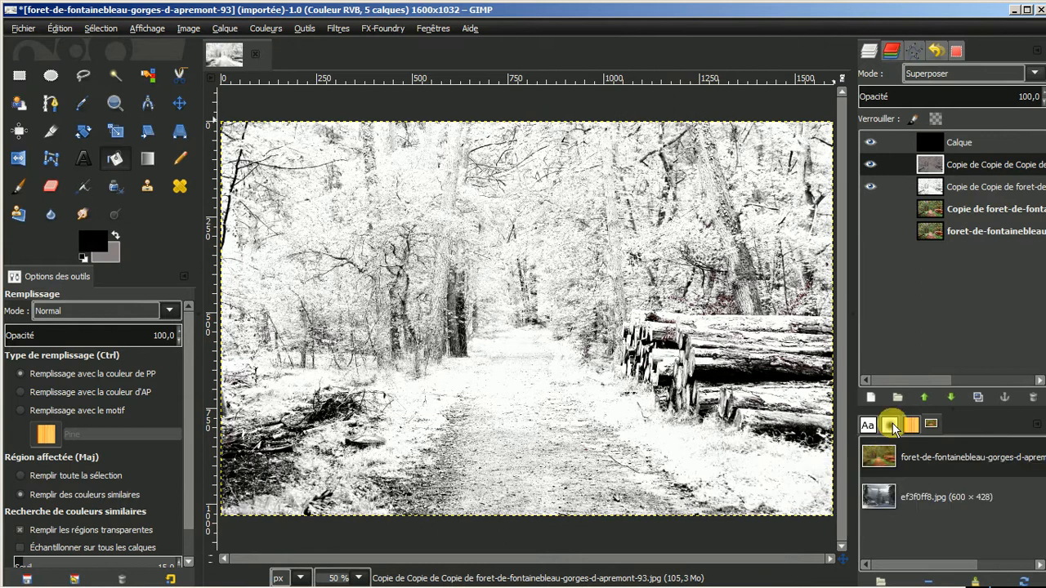
left_click(871, 144)
left_click(872, 149)
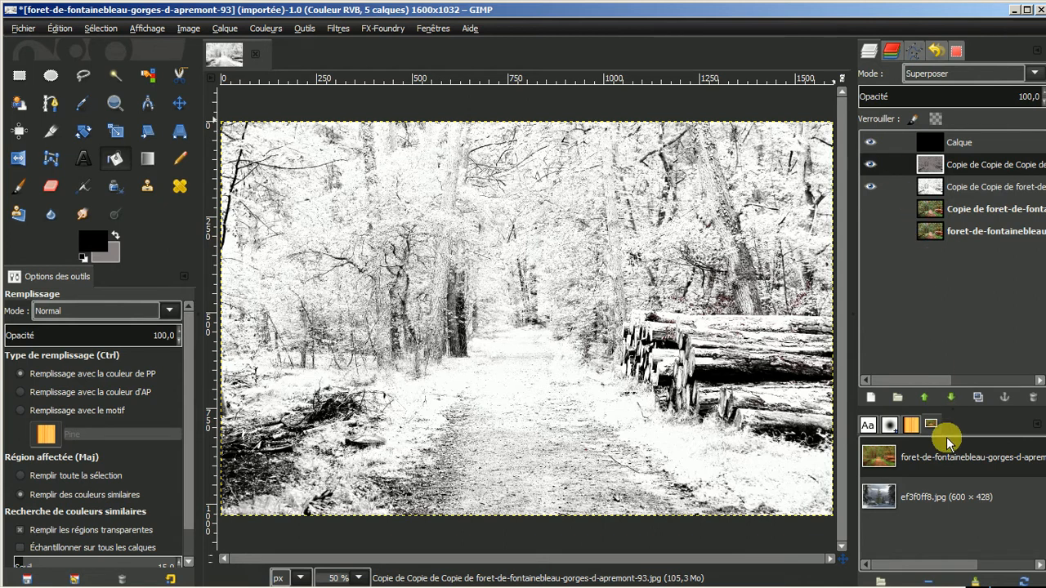
Step: Open the ef3f0ff8.jpg winter photo, and switch to Chrome to browse the "paysage hiver" image results
double_click(924, 498)
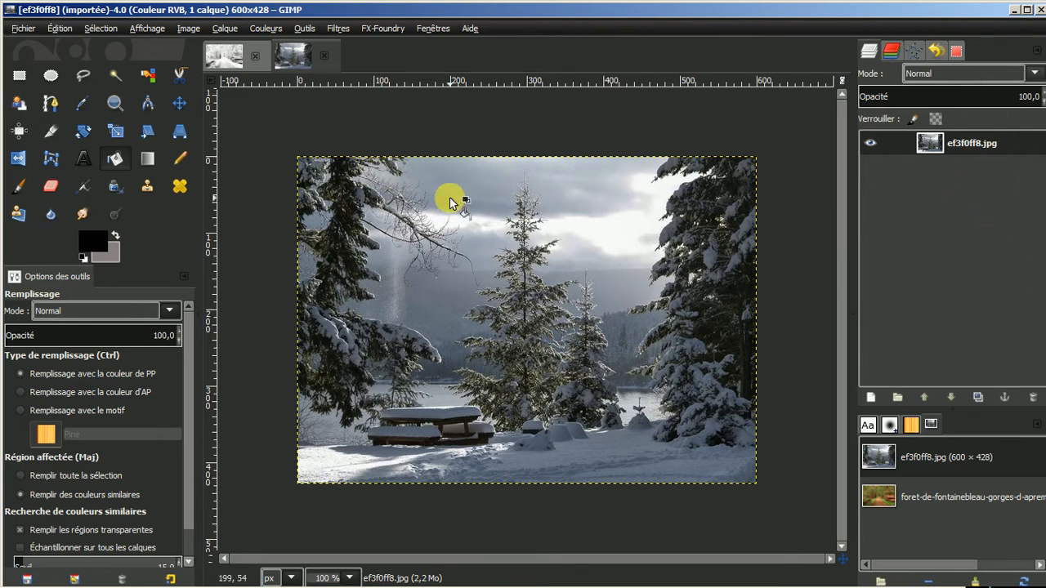
mouse_move(33, 578)
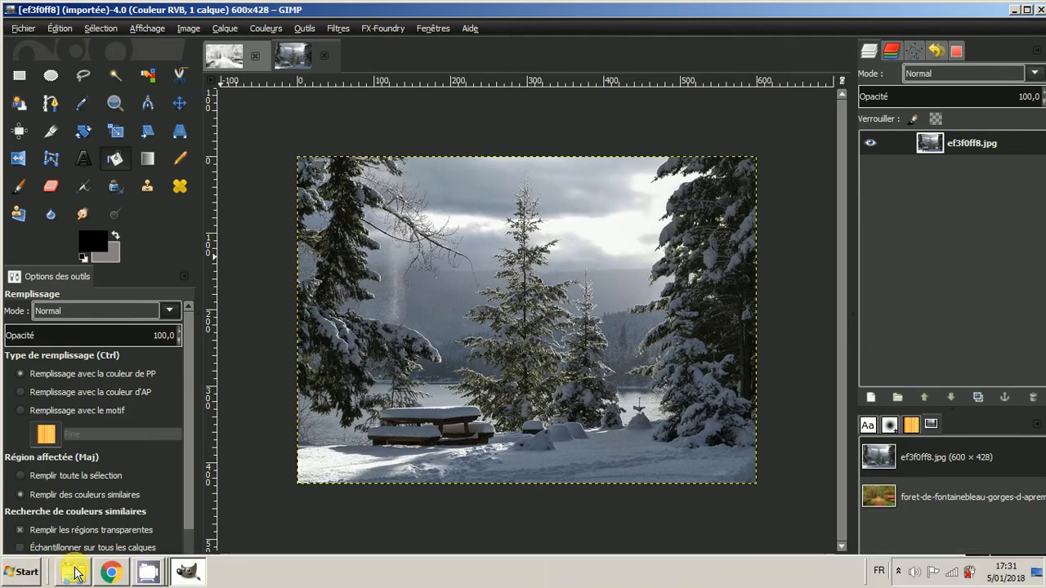
left_click(112, 576)
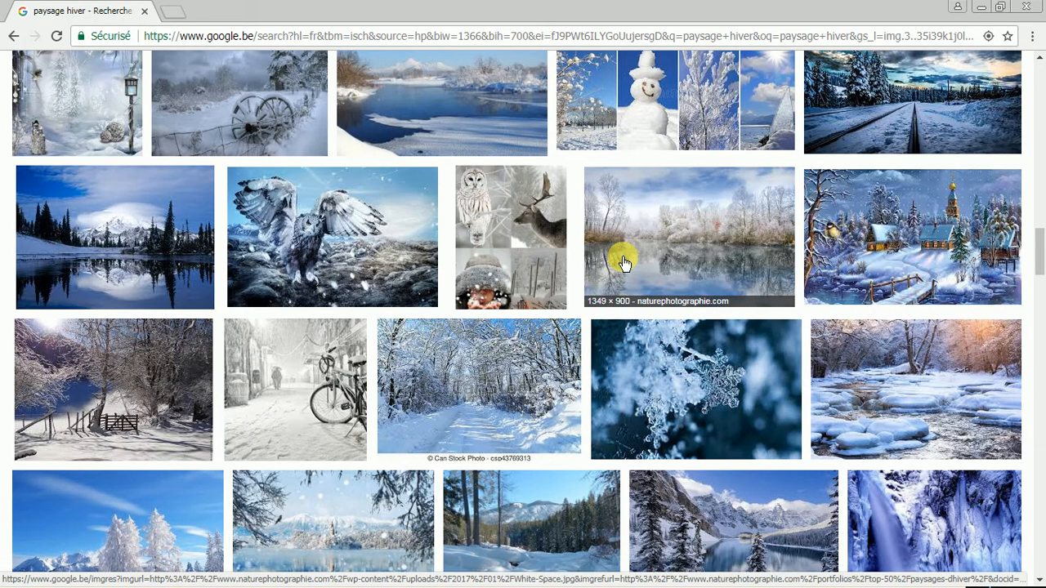
scroll(621, 272, "up", 10)
scroll(625, 267, "up", 10)
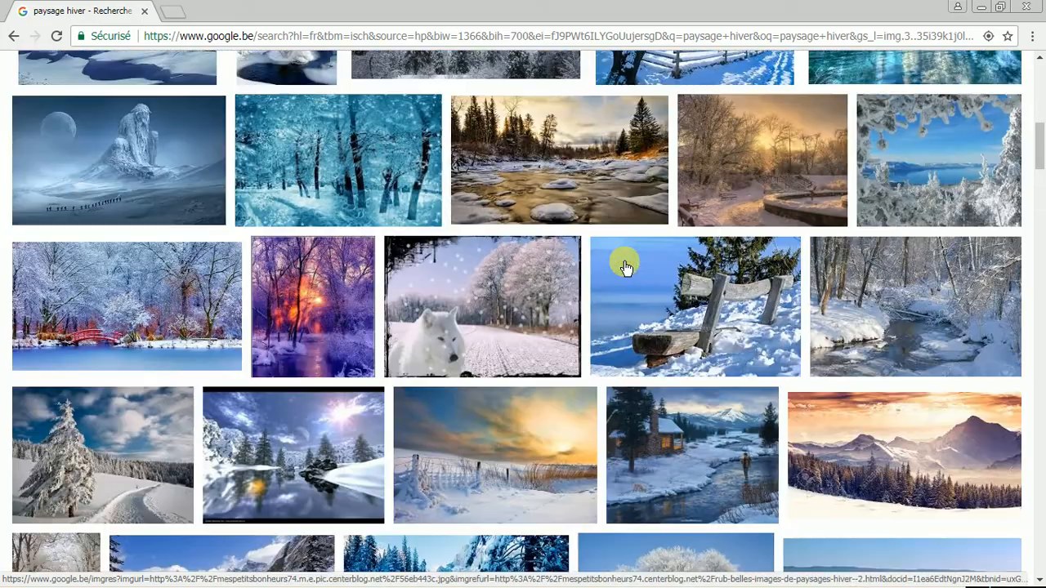
scroll(625, 267, "up", 4)
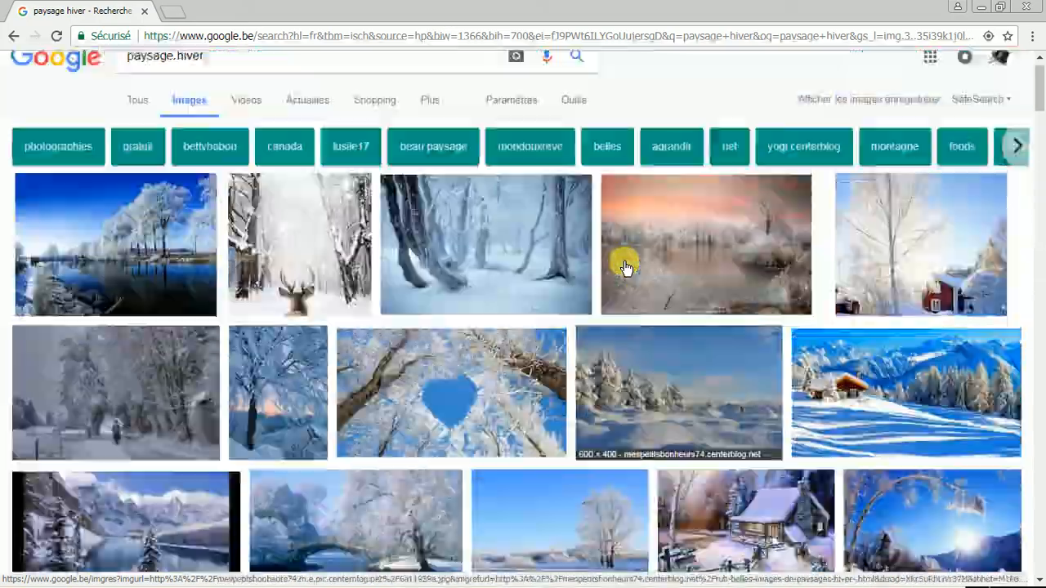
scroll(625, 267, "down", 3)
scroll(625, 269, "down", 10)
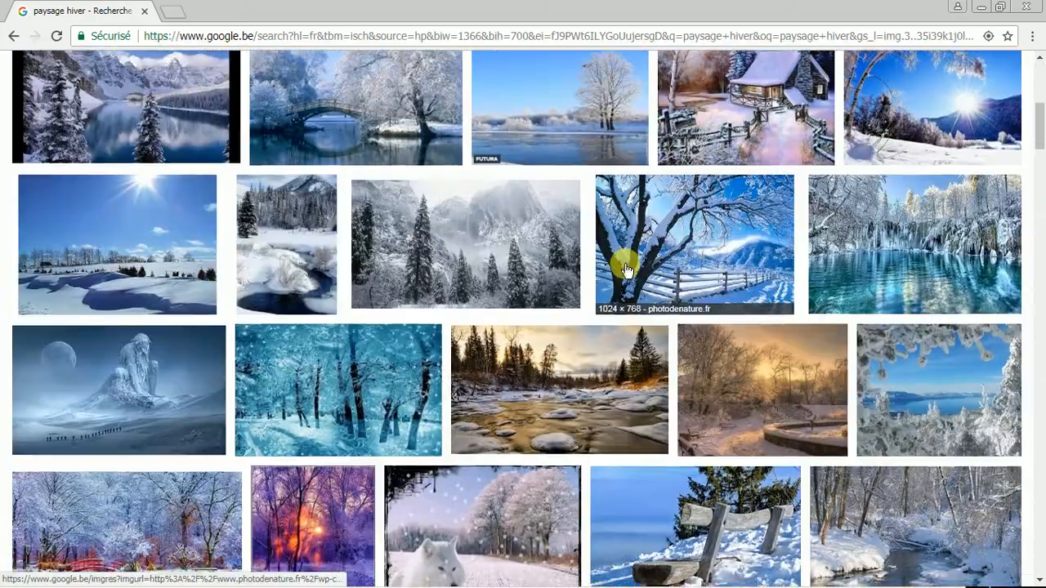
Step: Browse further through the "paysage hiver" image results for typical winter colours, and switch back to GIMP
scroll(625, 269, "down", 10)
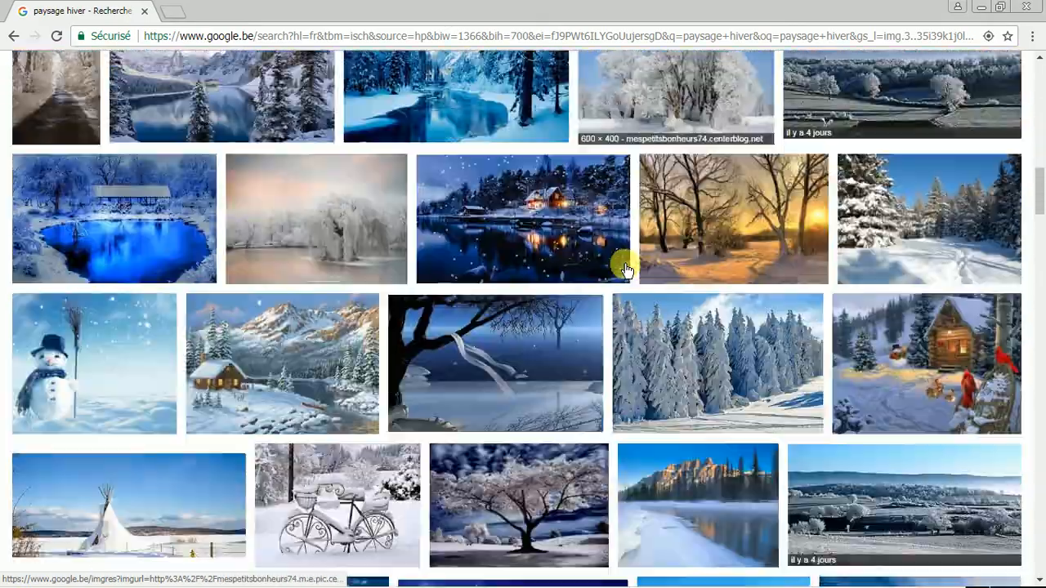
scroll(625, 269, "down", 10)
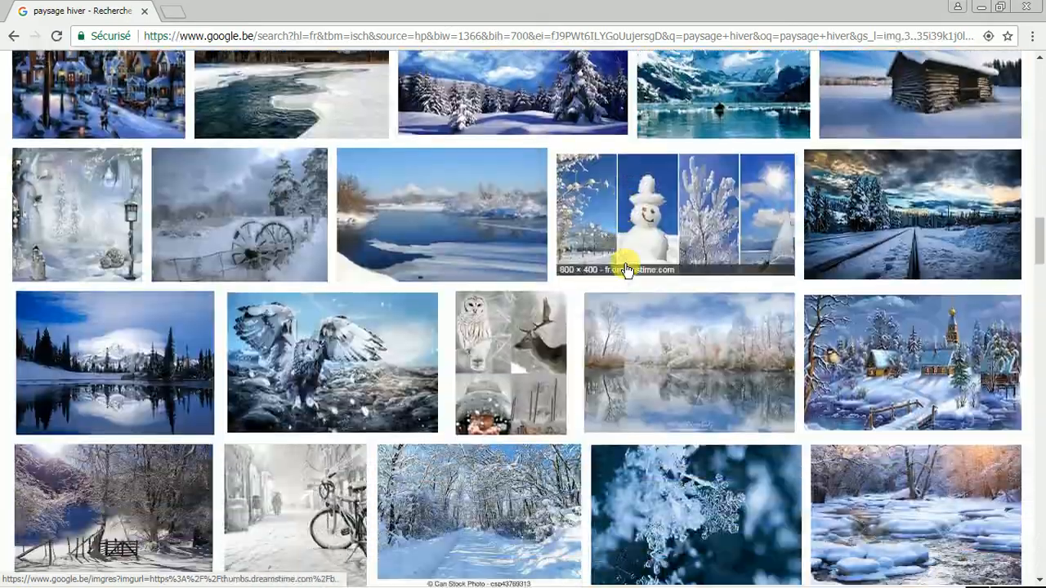
scroll(625, 269, "down", 10)
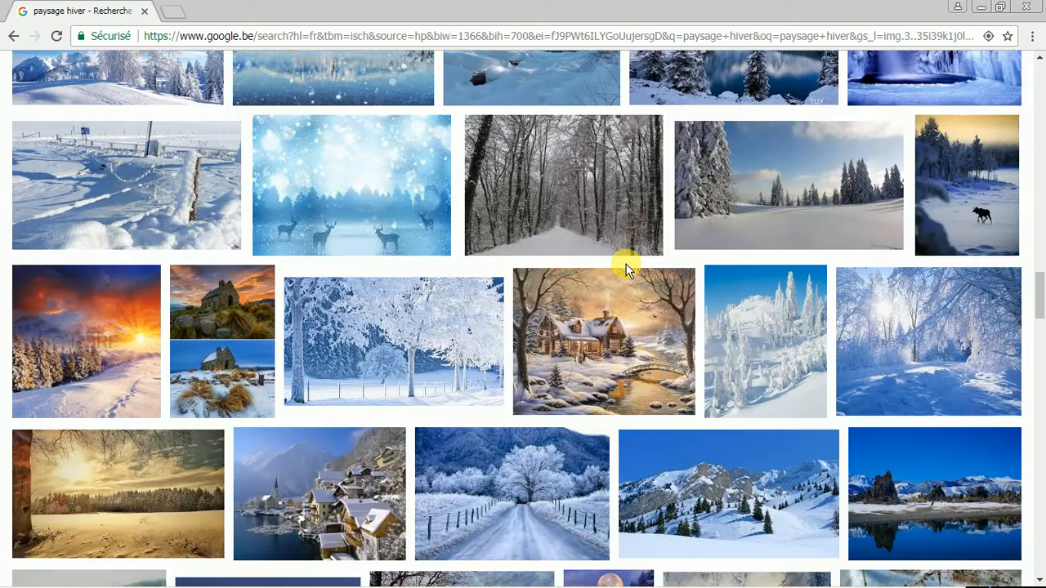
scroll(627, 269, "down", 10)
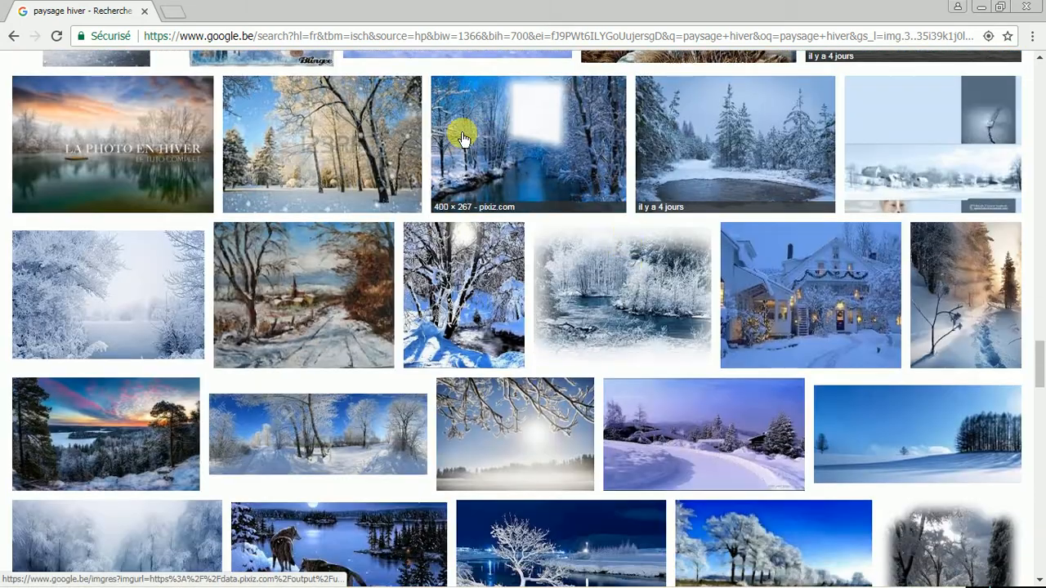
mouse_move(259, 563)
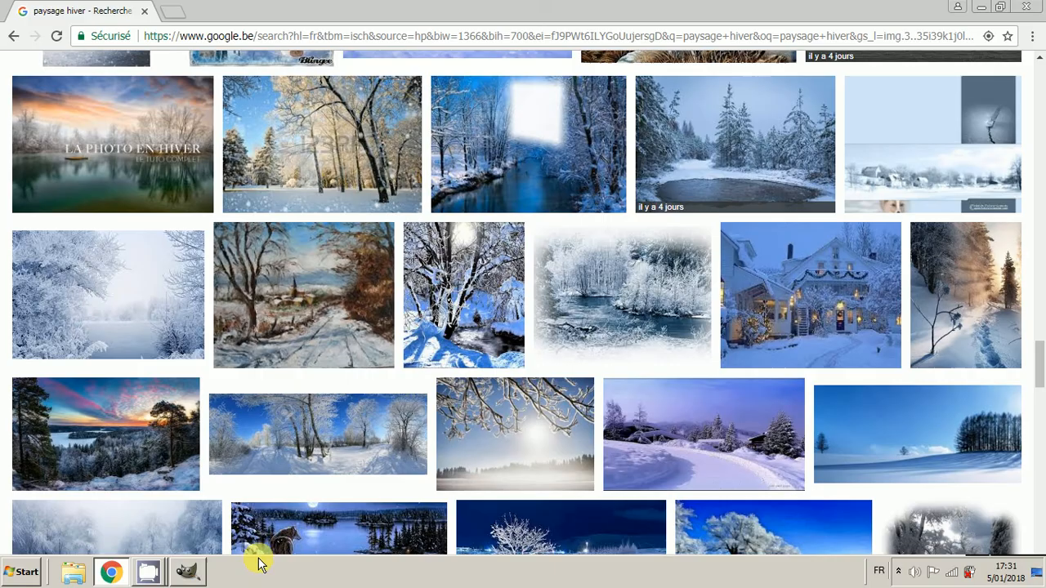
left_click(187, 571)
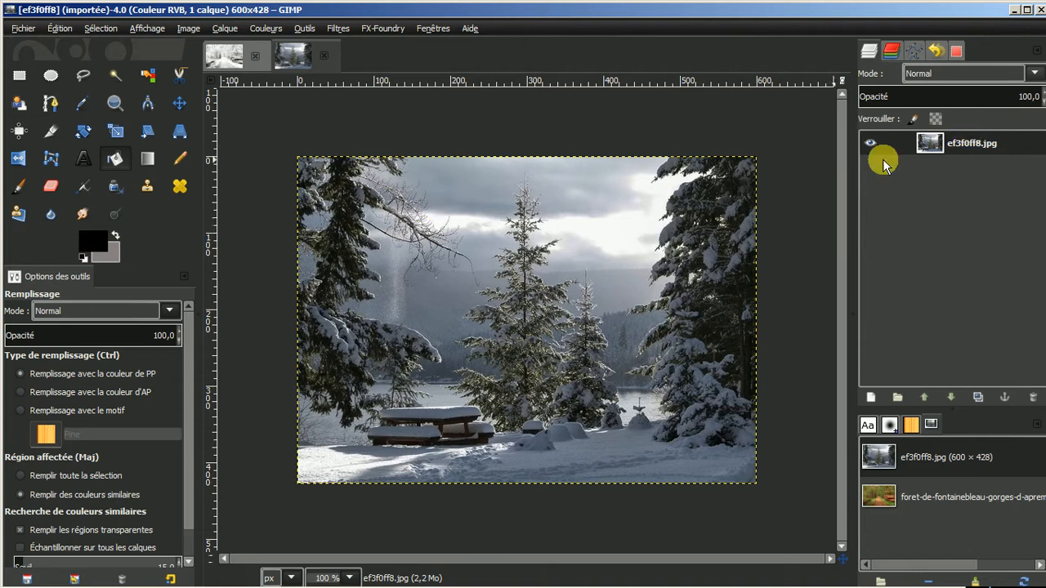
Step: Duplicate the ef3f0ff8.jpg layer and set the foreground colour to the light blue 529dbd
left_click(977, 397)
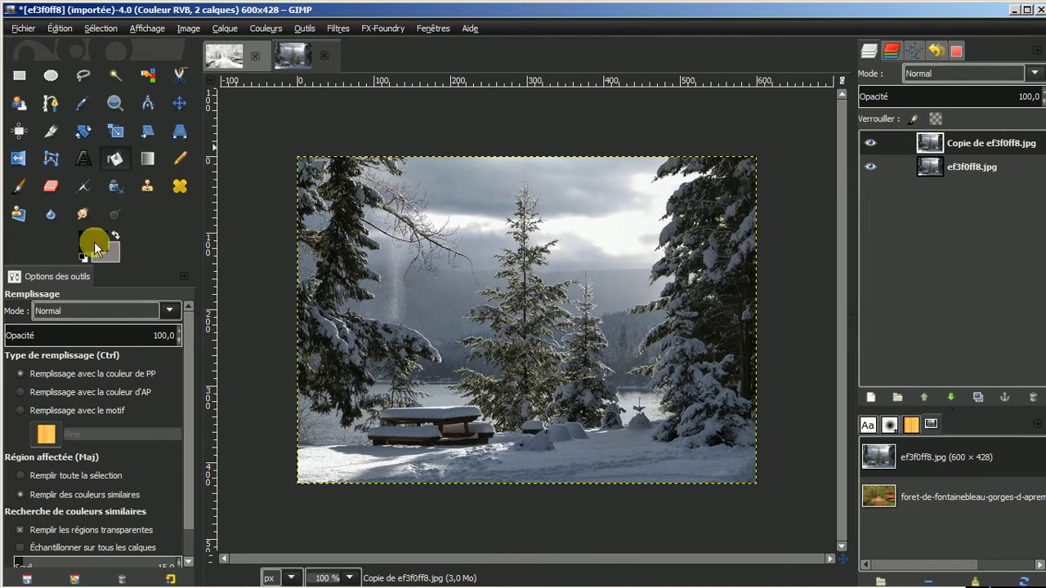
left_click(94, 242)
left_click(320, 317)
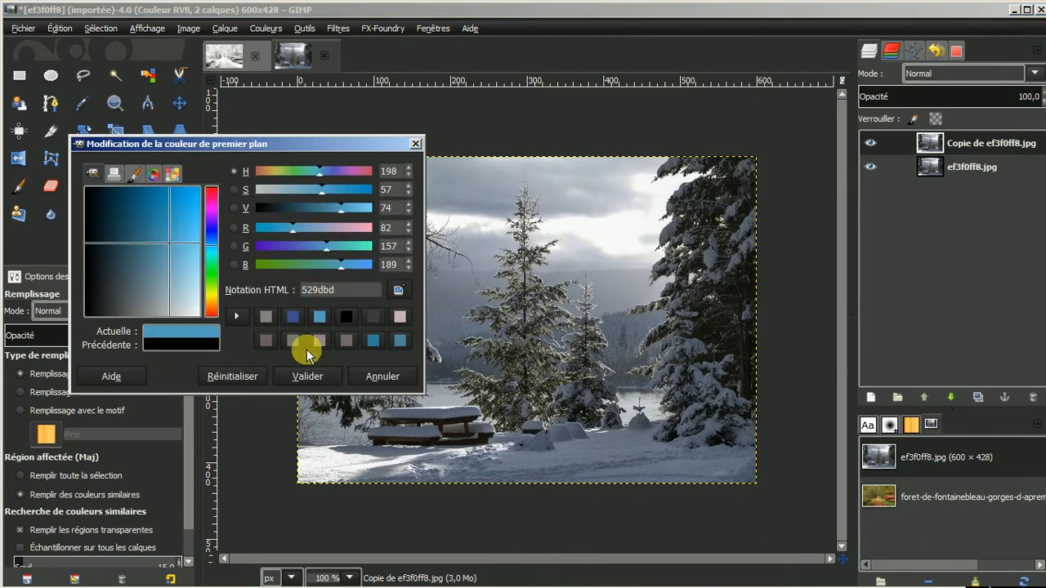
left_click(307, 376)
Step: Set the background colour to the dark blue 3d508e
left_click(115, 258)
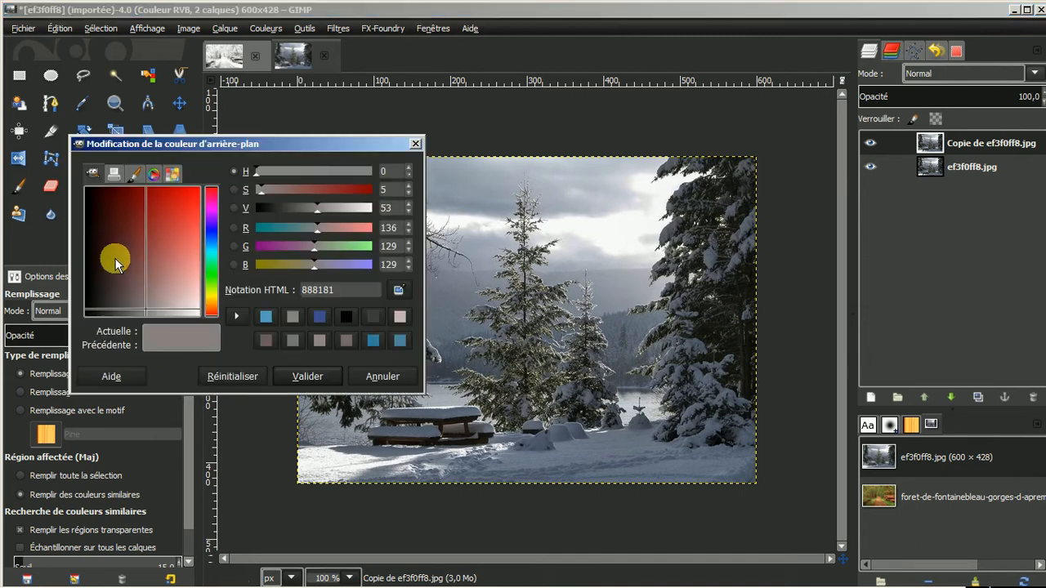
left_click(317, 319)
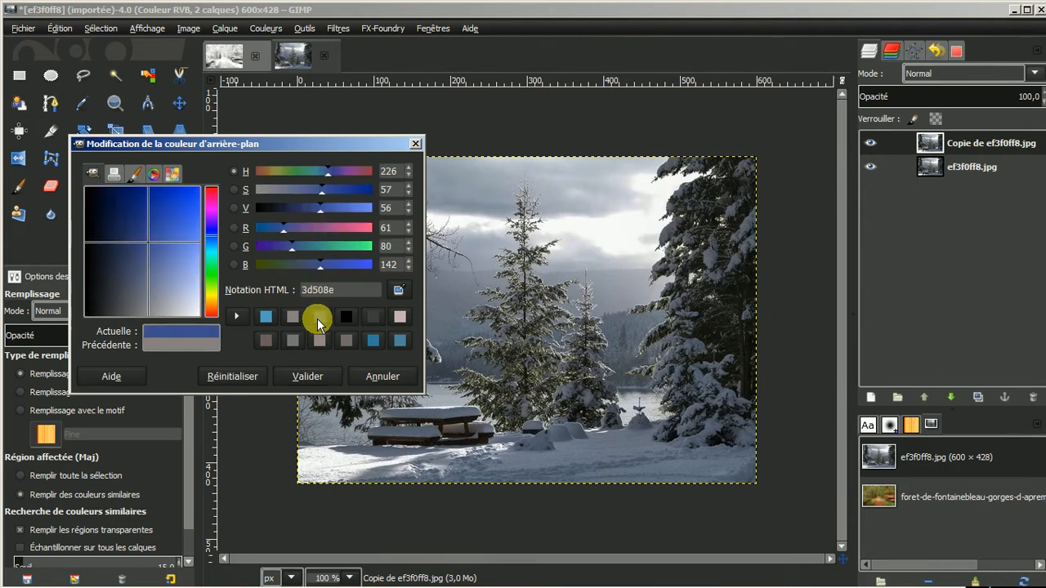
left_click(307, 376)
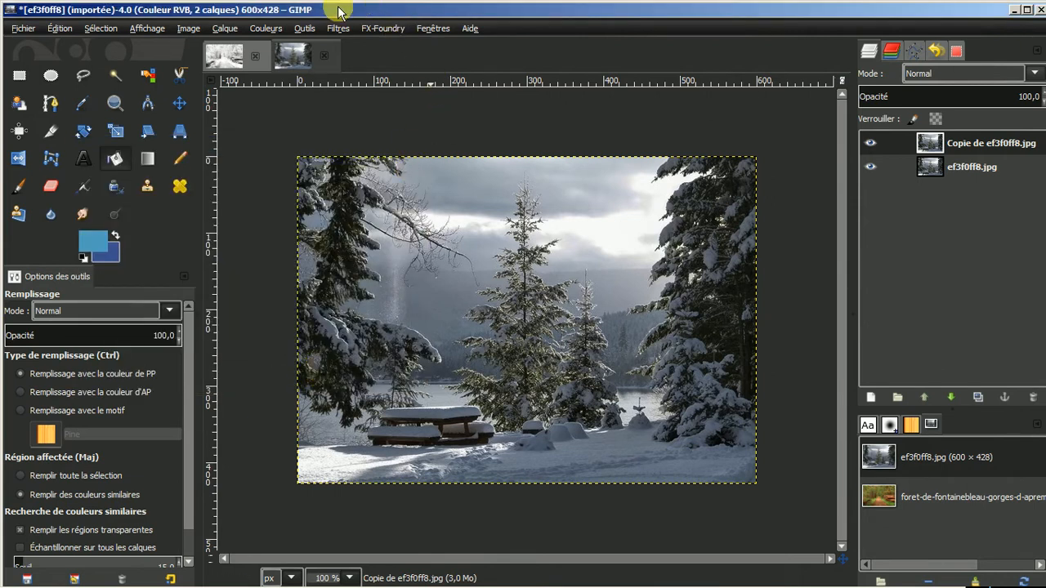
Step: Apply the Application de dégradé colour map to the duplicated winter layer and set its blend mode to Superposer
left_click(274, 33)
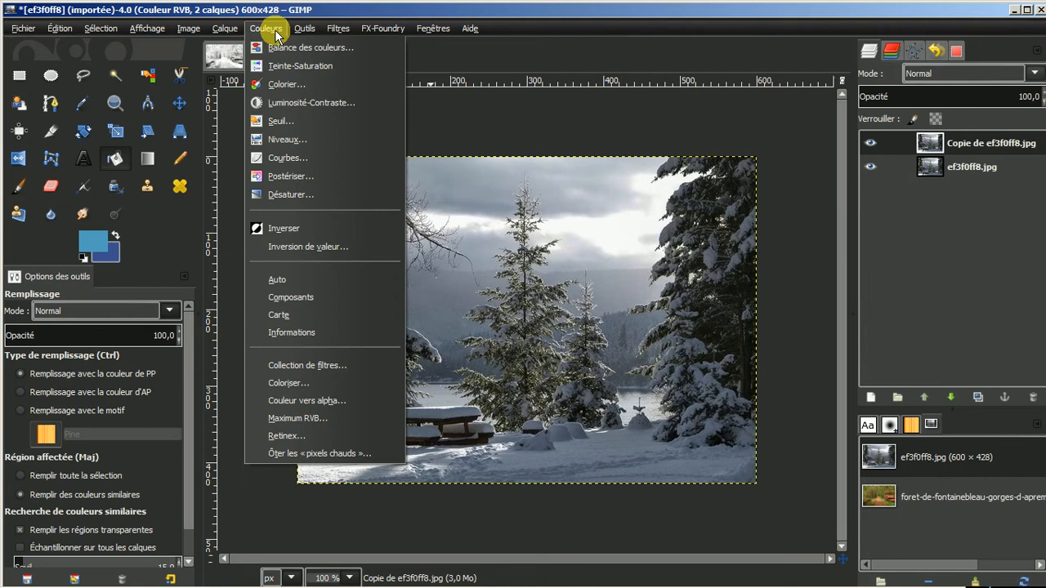
mouse_move(284, 314)
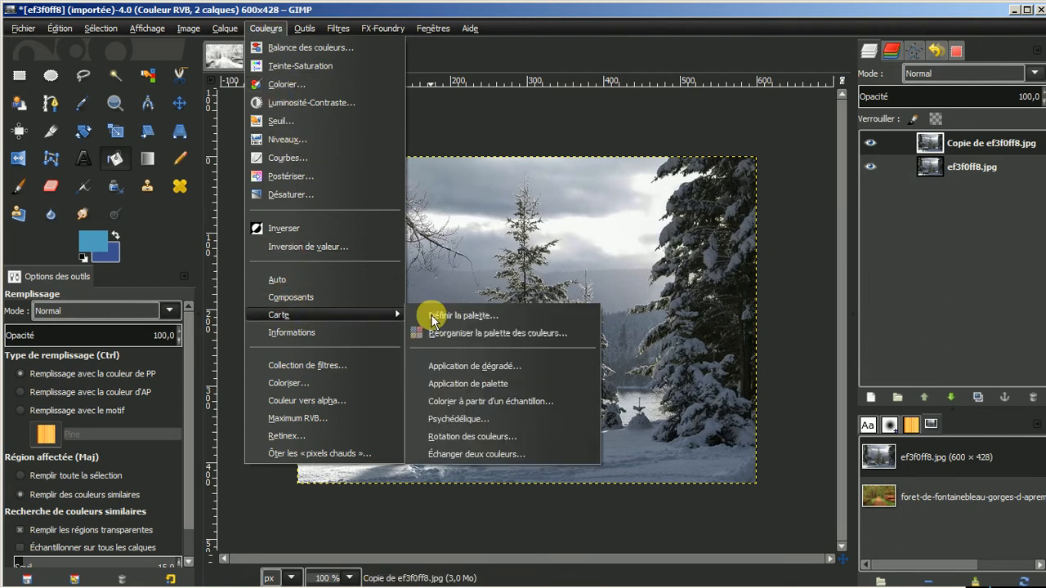
left_click(477, 366)
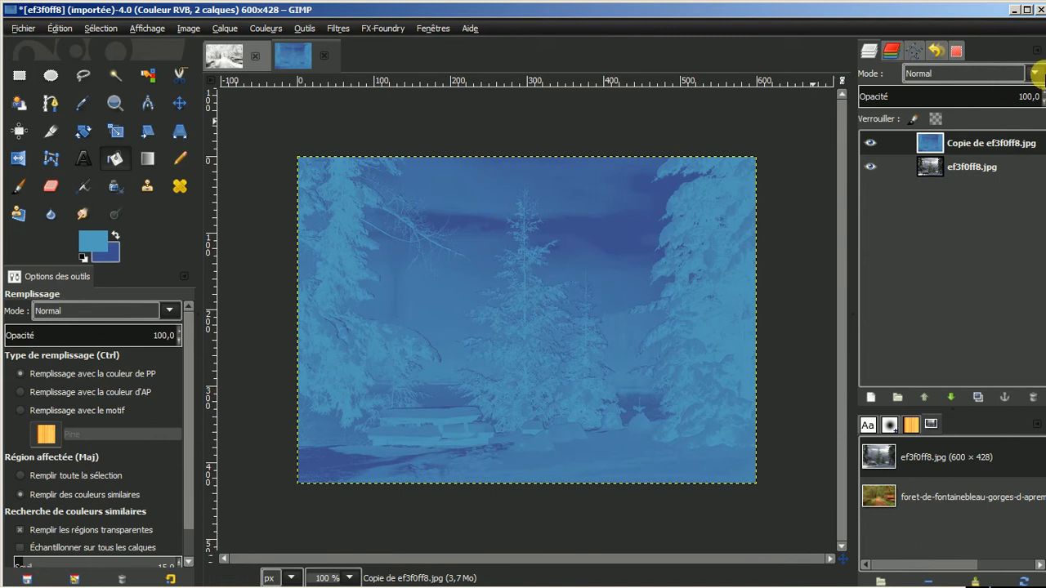
left_click(1034, 74)
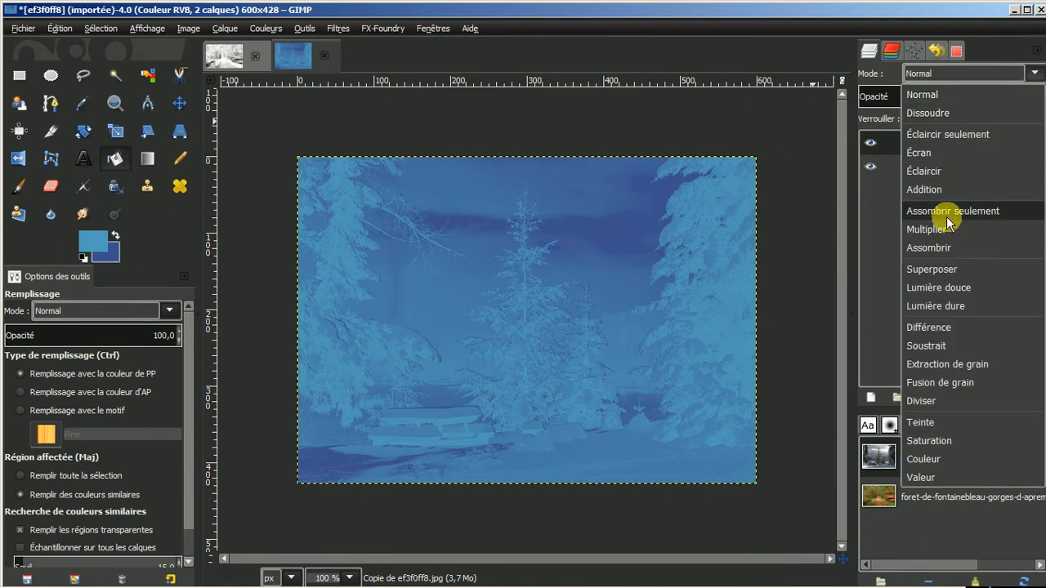
left_click(932, 271)
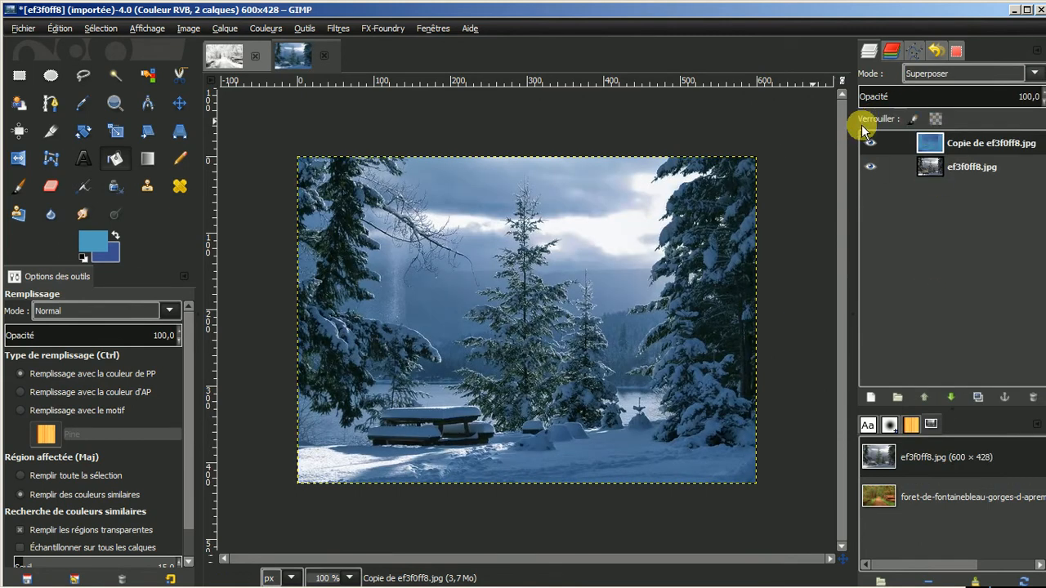
Step: Compare the winter photo with and without the blue Superposer layer, and reduce that layer's opacity to 58
left_click(870, 143)
left_click(870, 143)
left_click(869, 143)
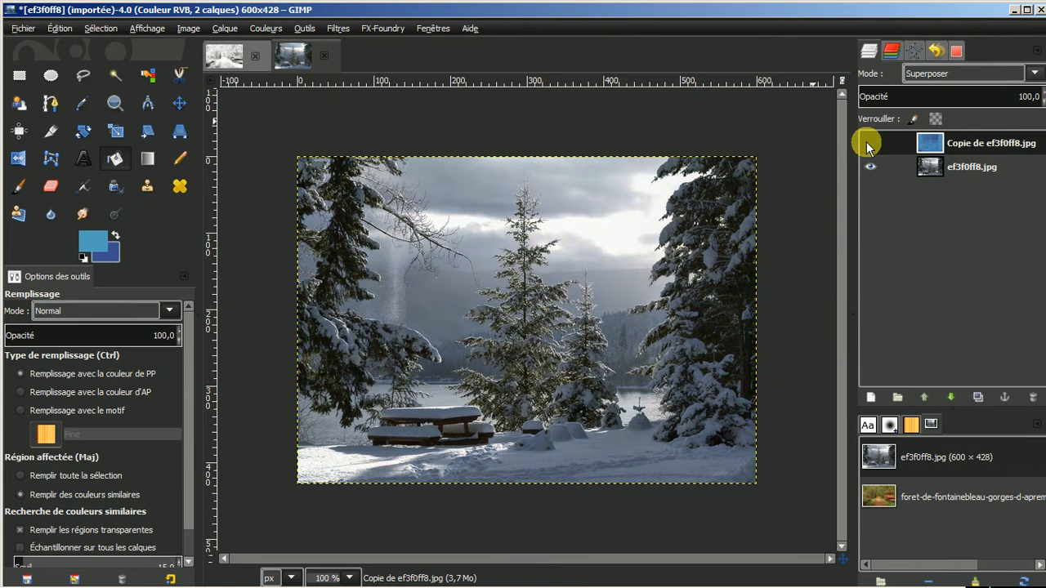
left_click(869, 143)
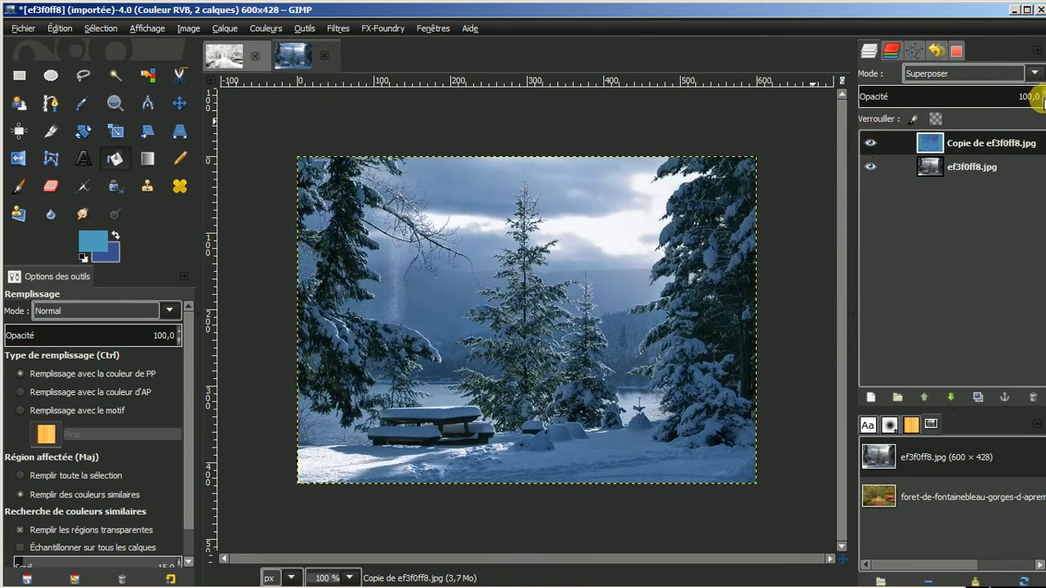
left_click_drag(1043, 102, 1042, 102)
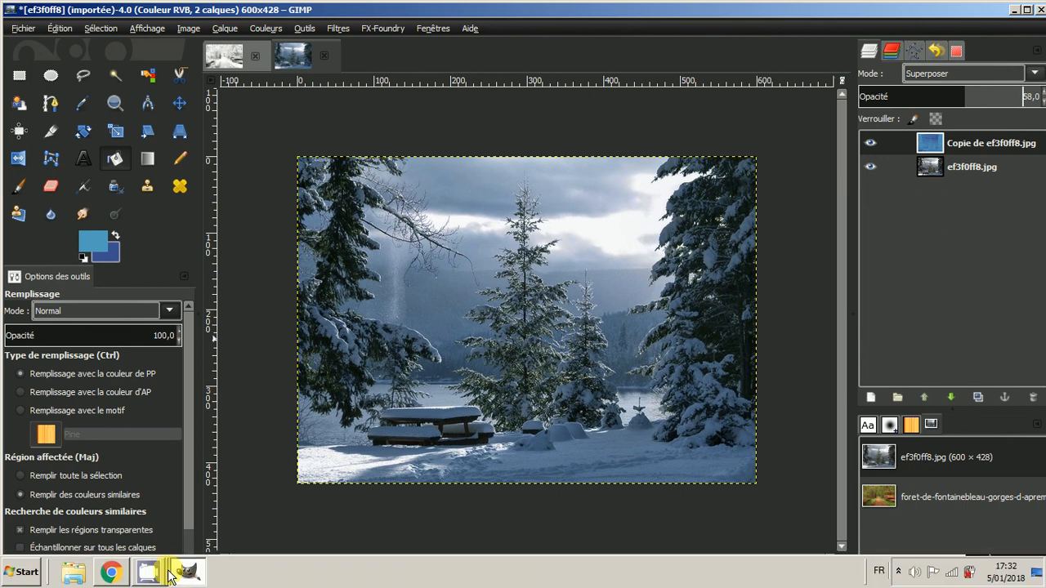
left_click(147, 575)
left_click(161, 520)
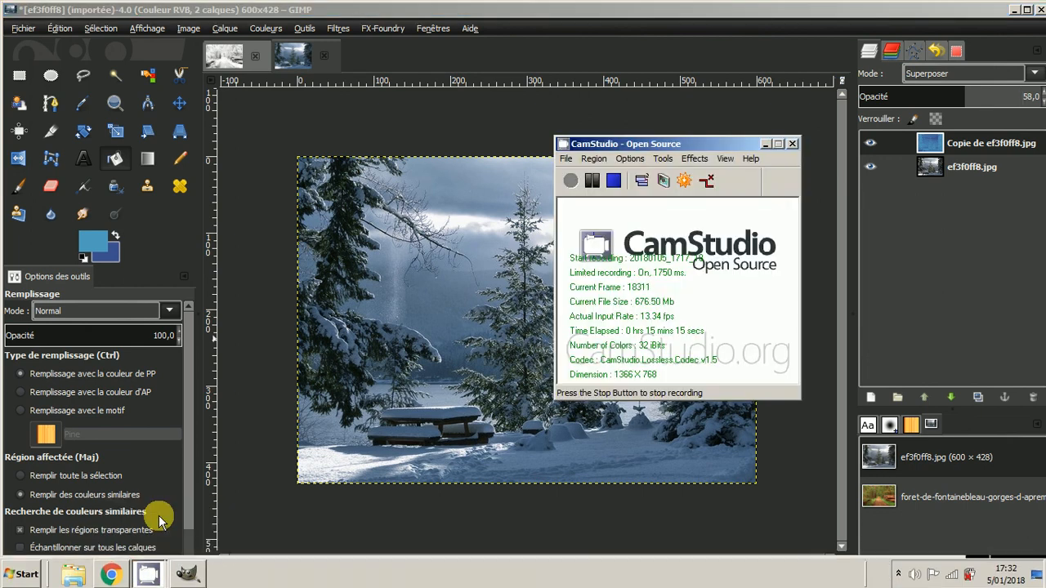